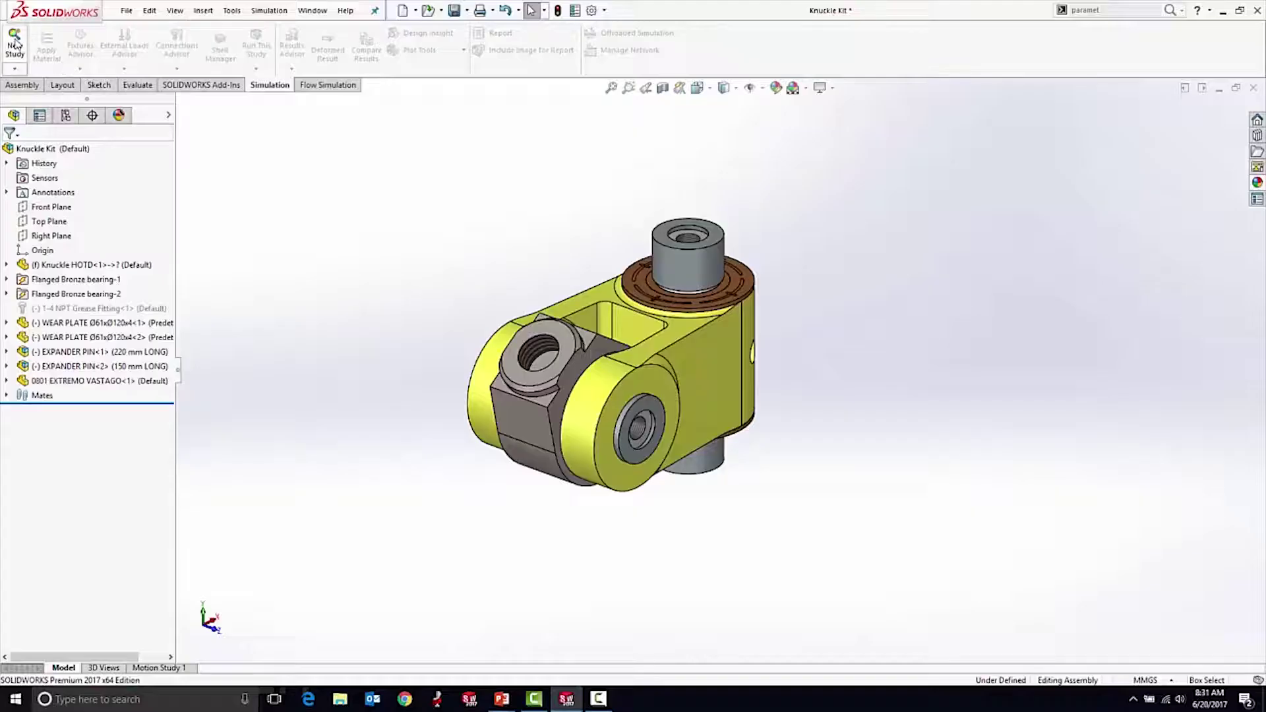
Create a new static simulation study for the knuckle assembly, keeping the name Static 1
left_click(14, 45)
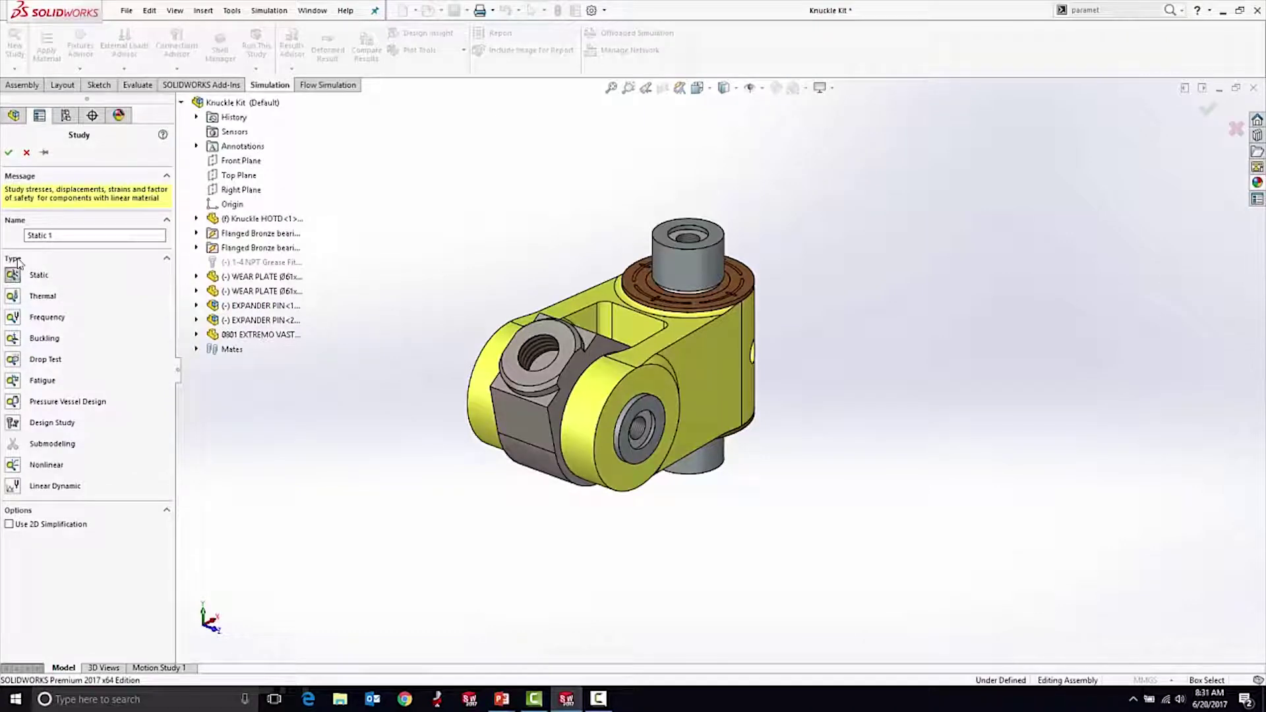
left_click(5, 154)
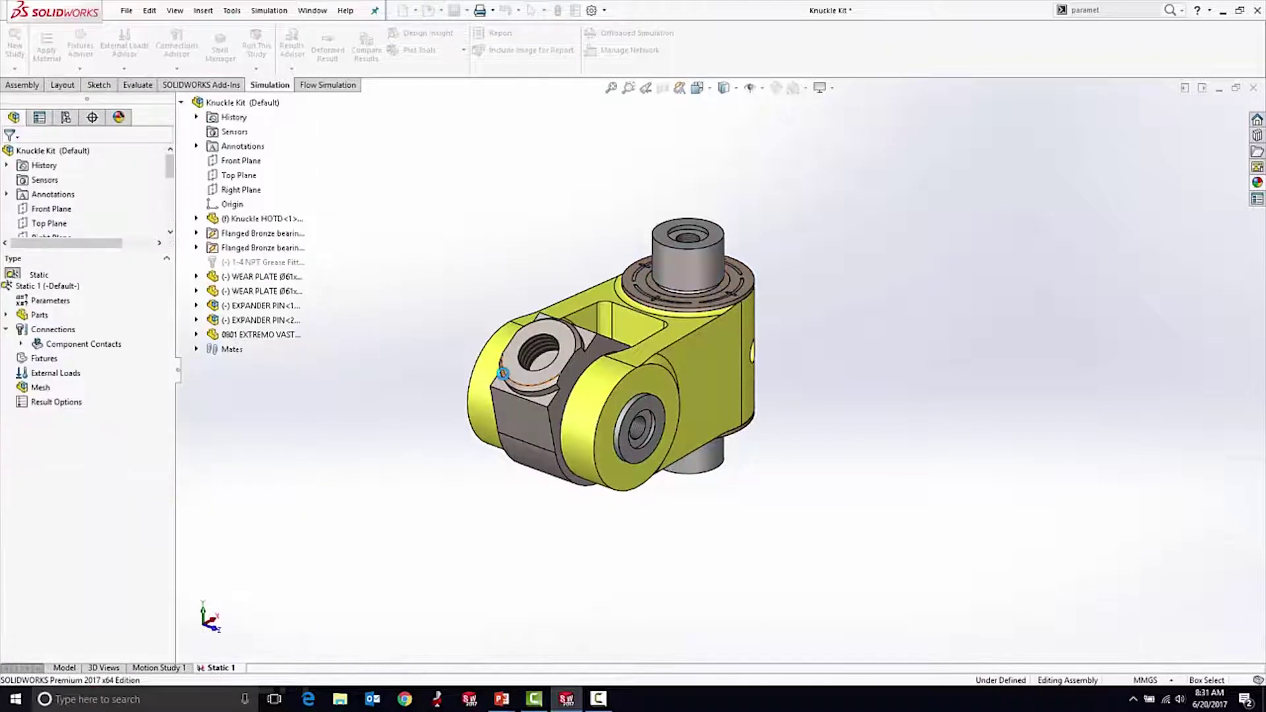
middle_click_drag(884, 443, 856, 451)
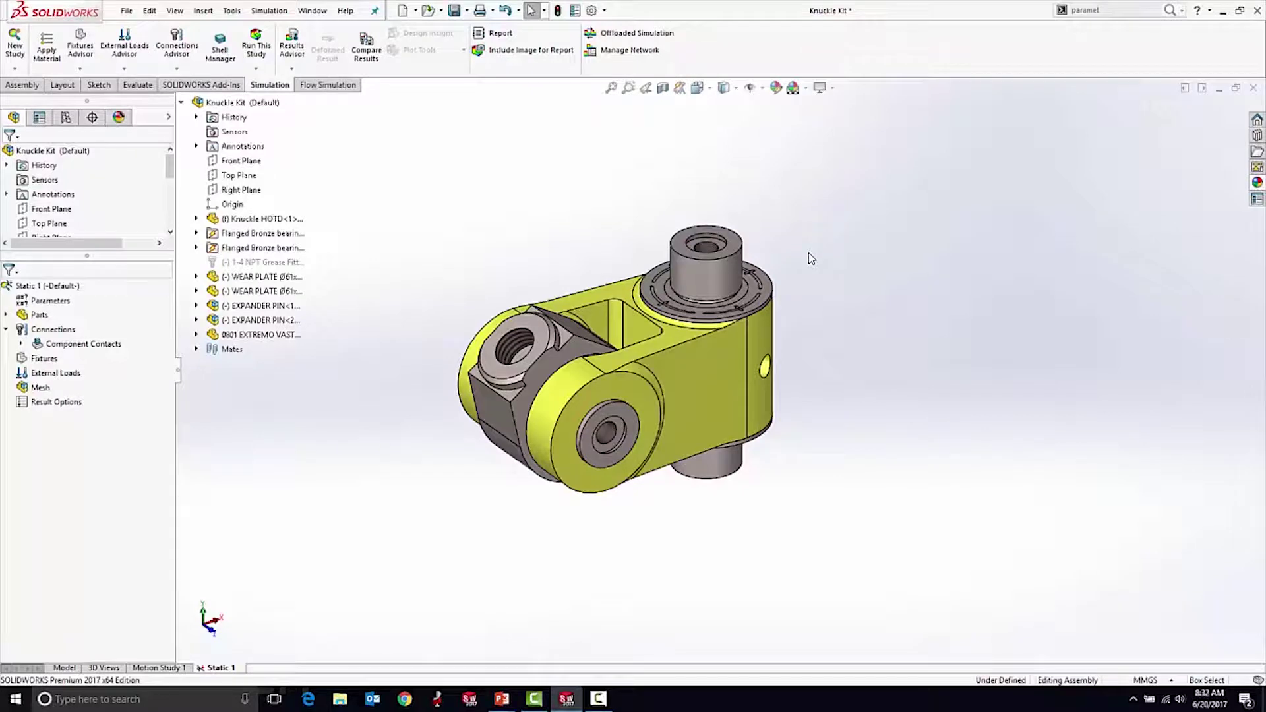
Apply AISI 1020 steel from the SOLIDWORKS material library to all parts in the study
right_click(37, 315)
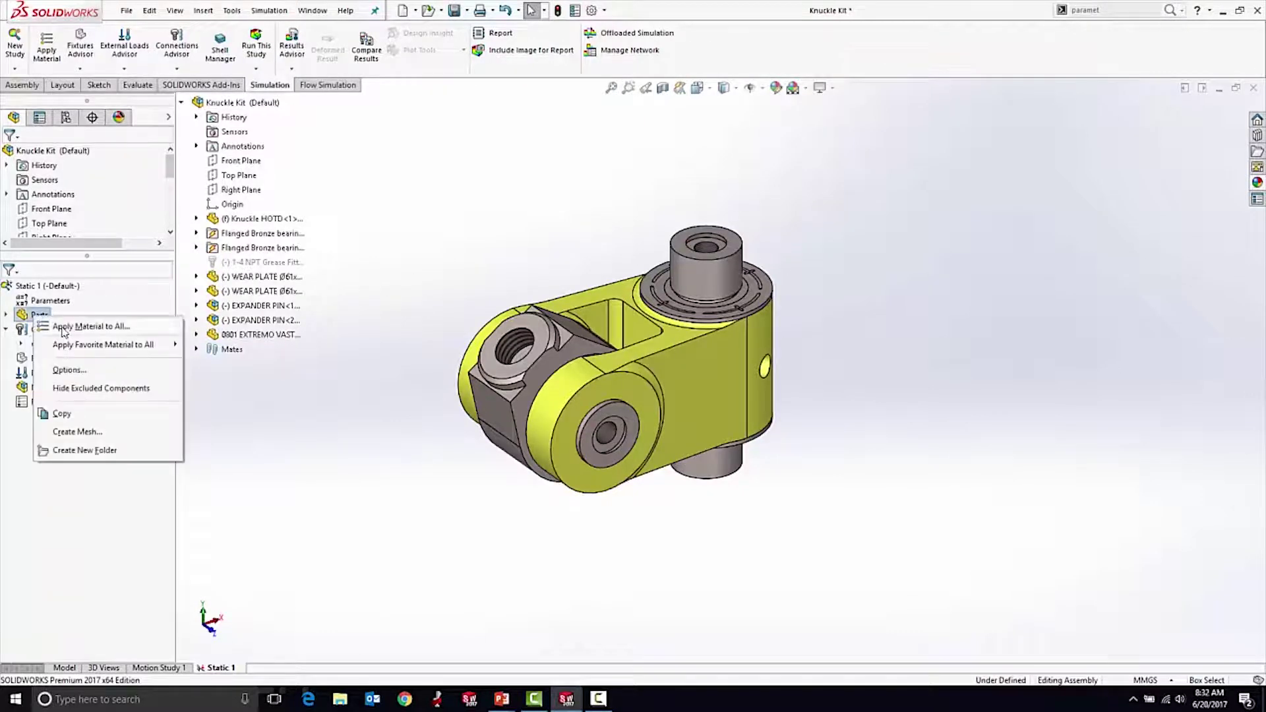
left_click(187, 369)
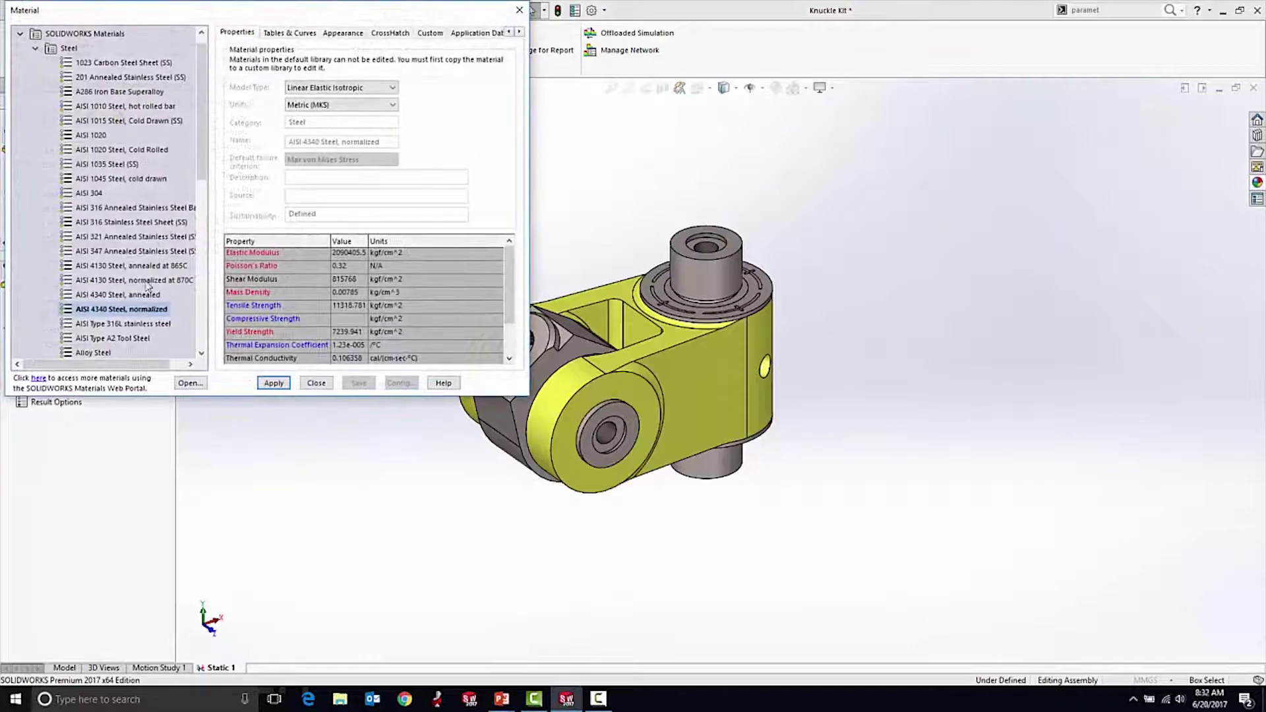
left_click(91, 135)
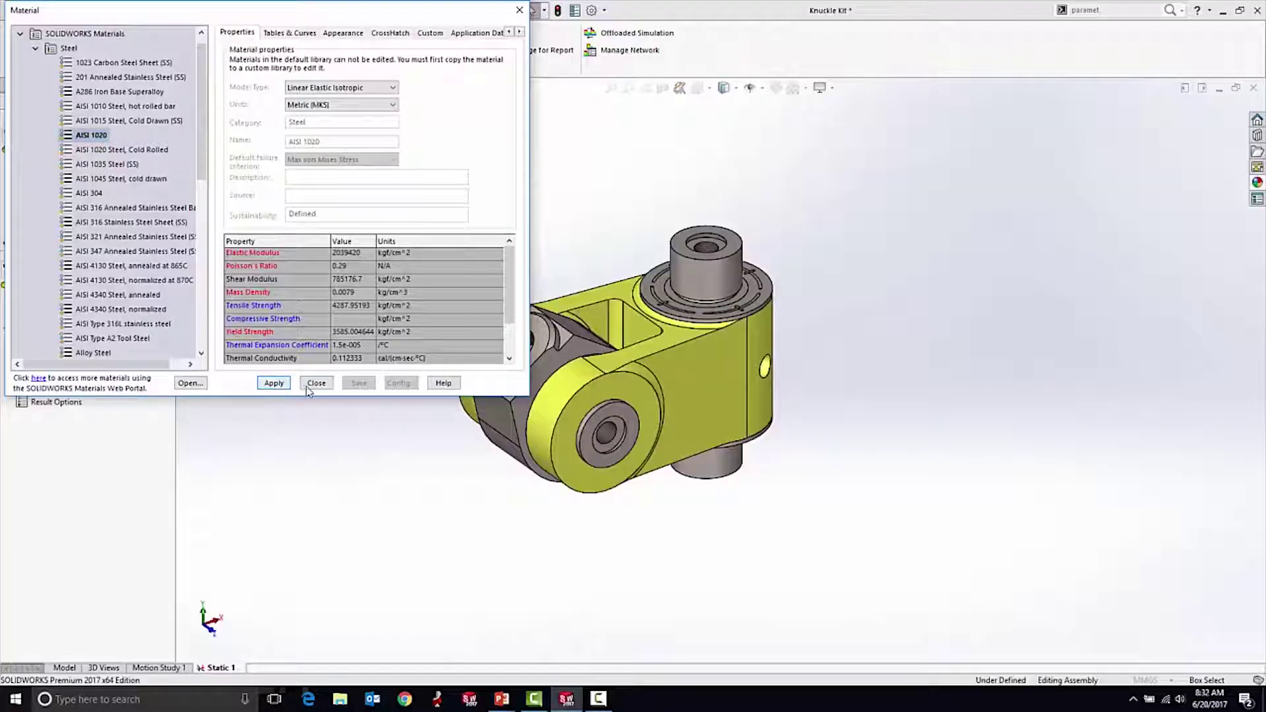
left_click(310, 383)
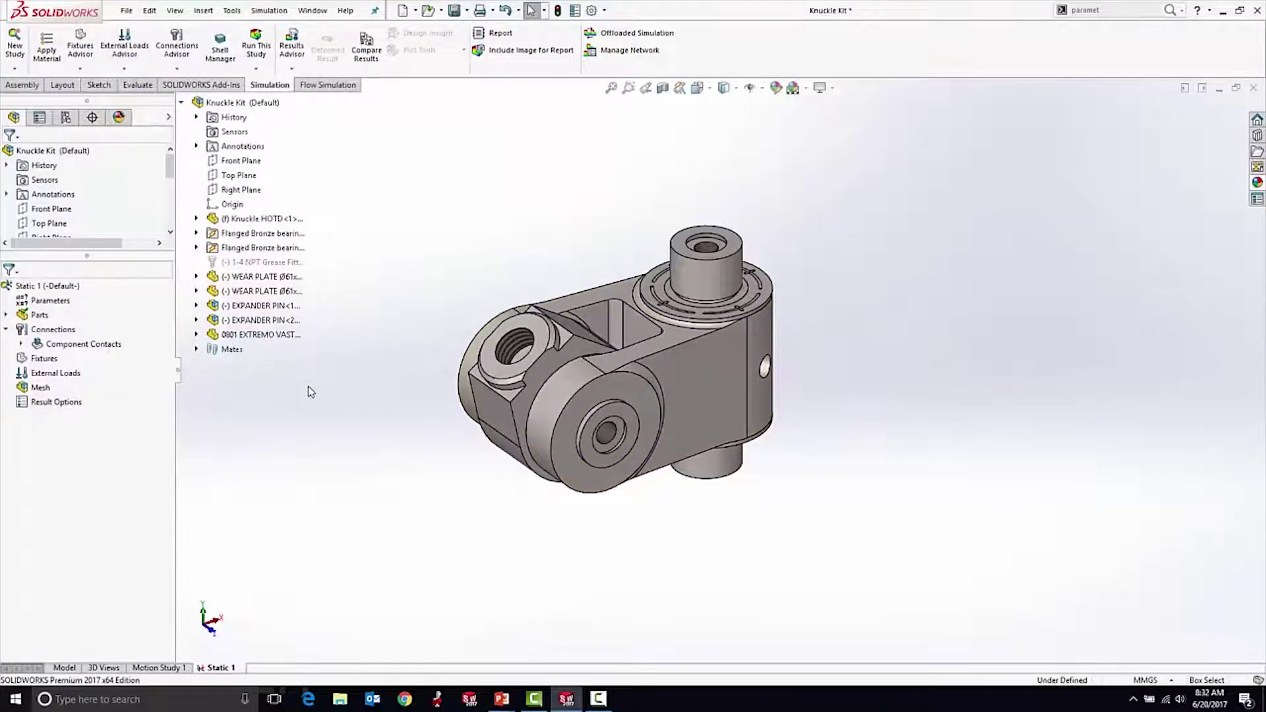
Examine the study's component contacts, highlighting the global contact on the assembly
middle_click_drag(590, 542, 398, 534)
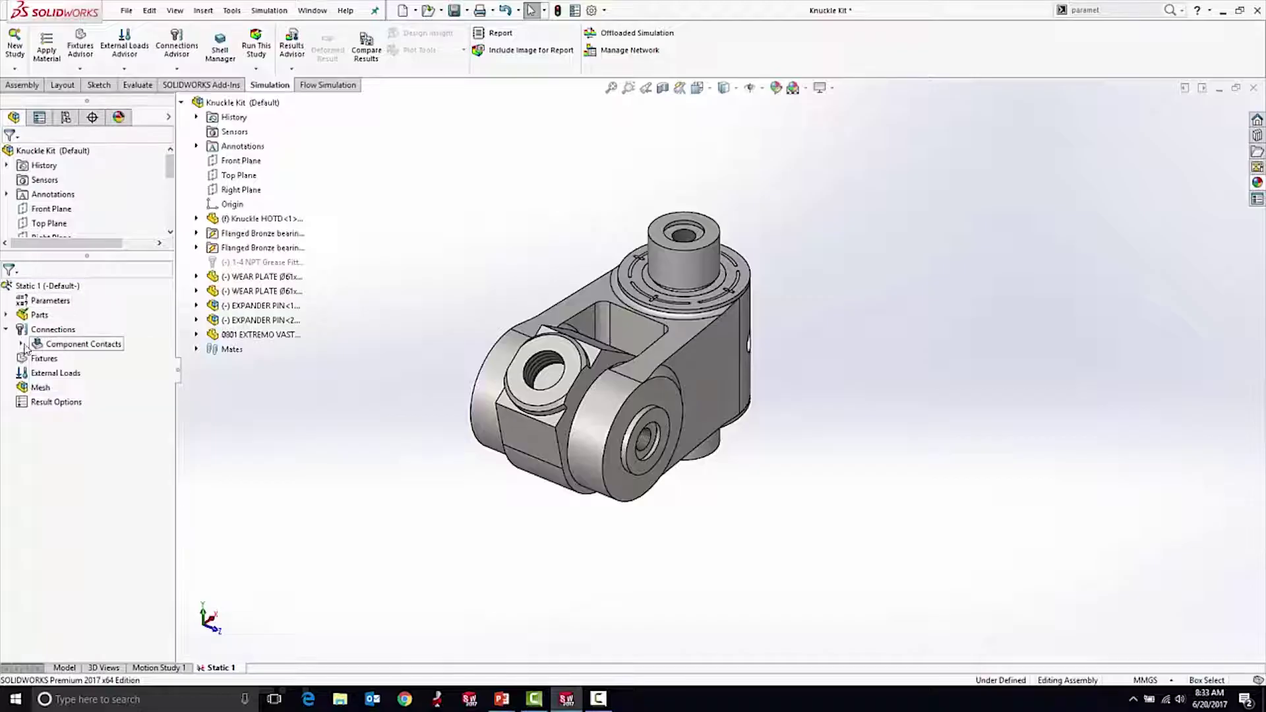
left_click(22, 343)
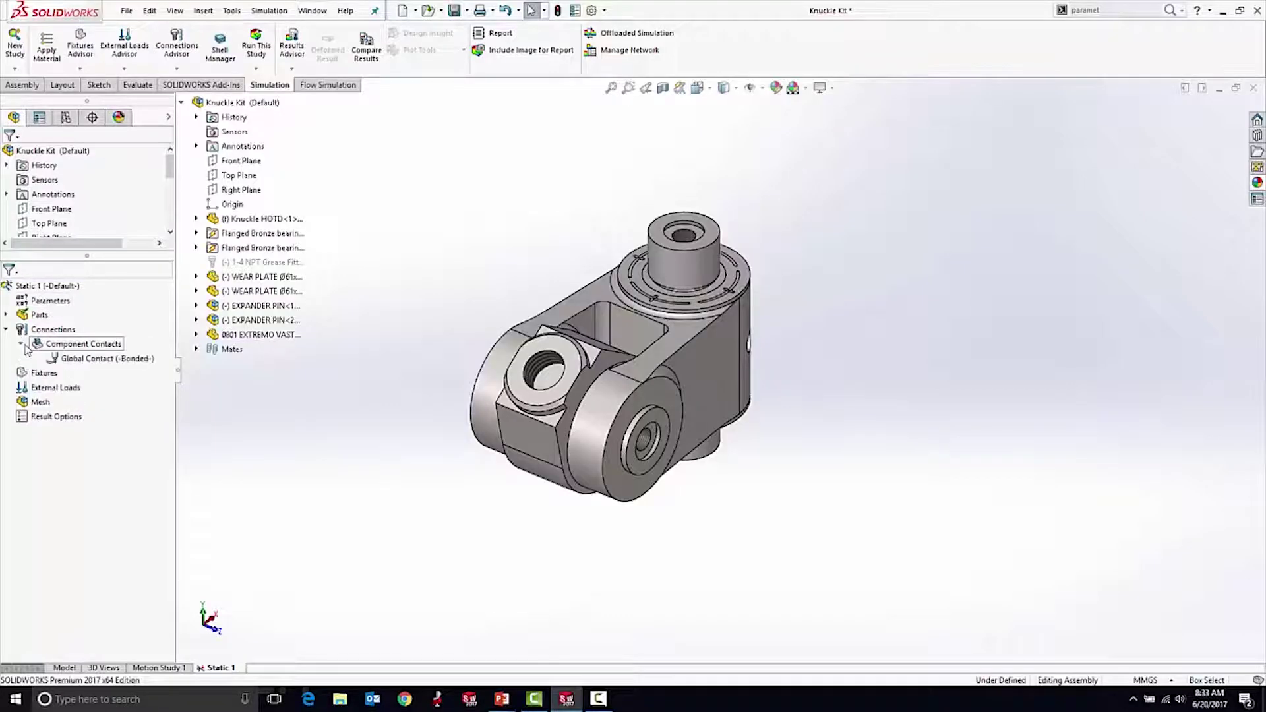
left_click(104, 360)
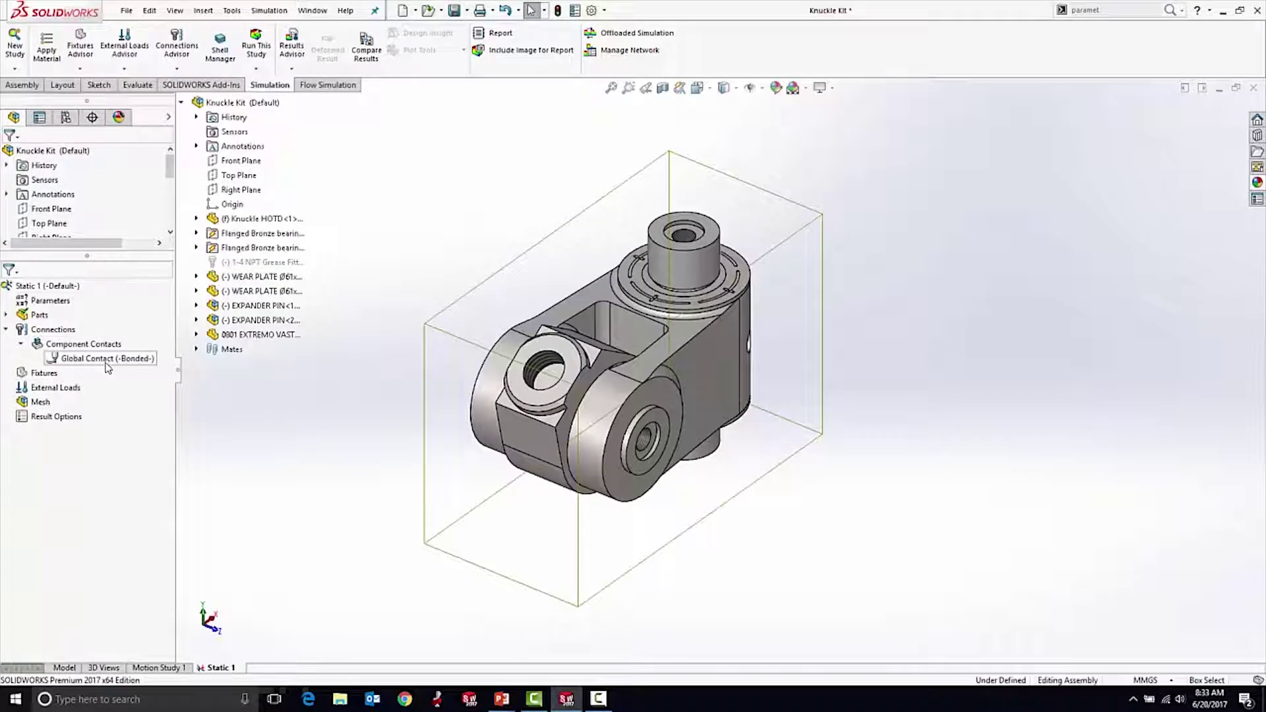
left_click(108, 364)
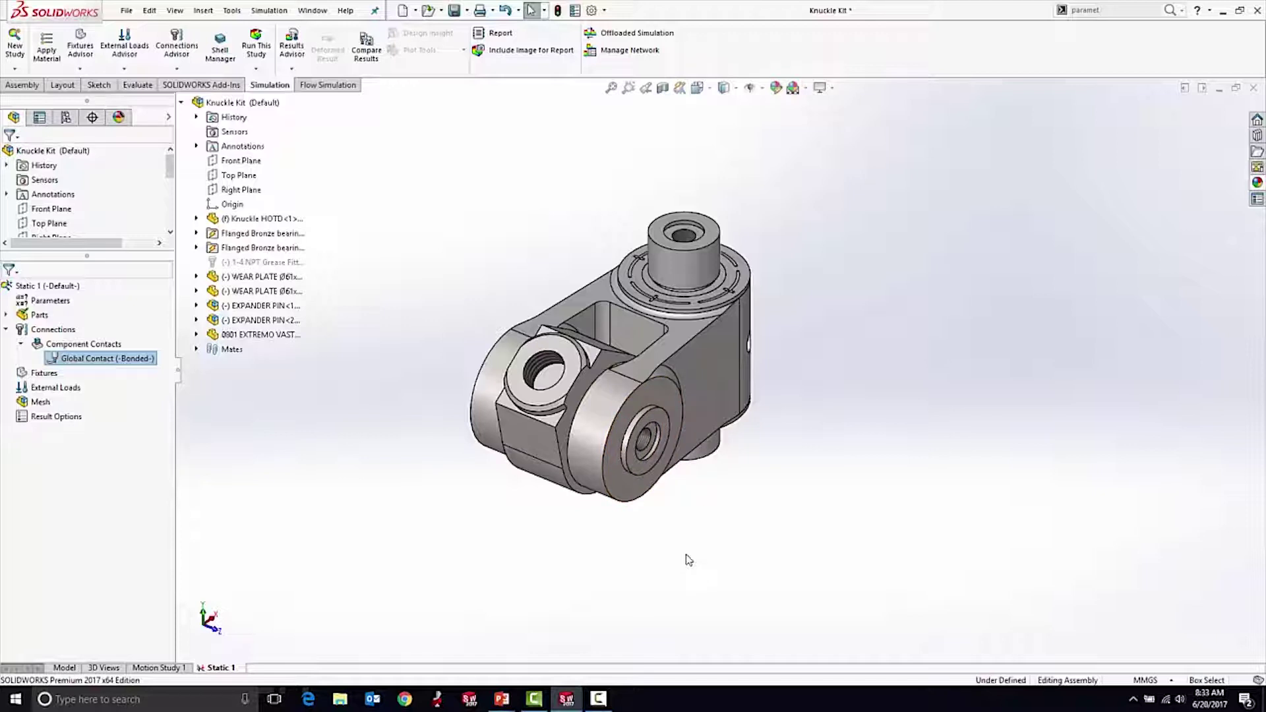
middle_click_drag(714, 503, 695, 461)
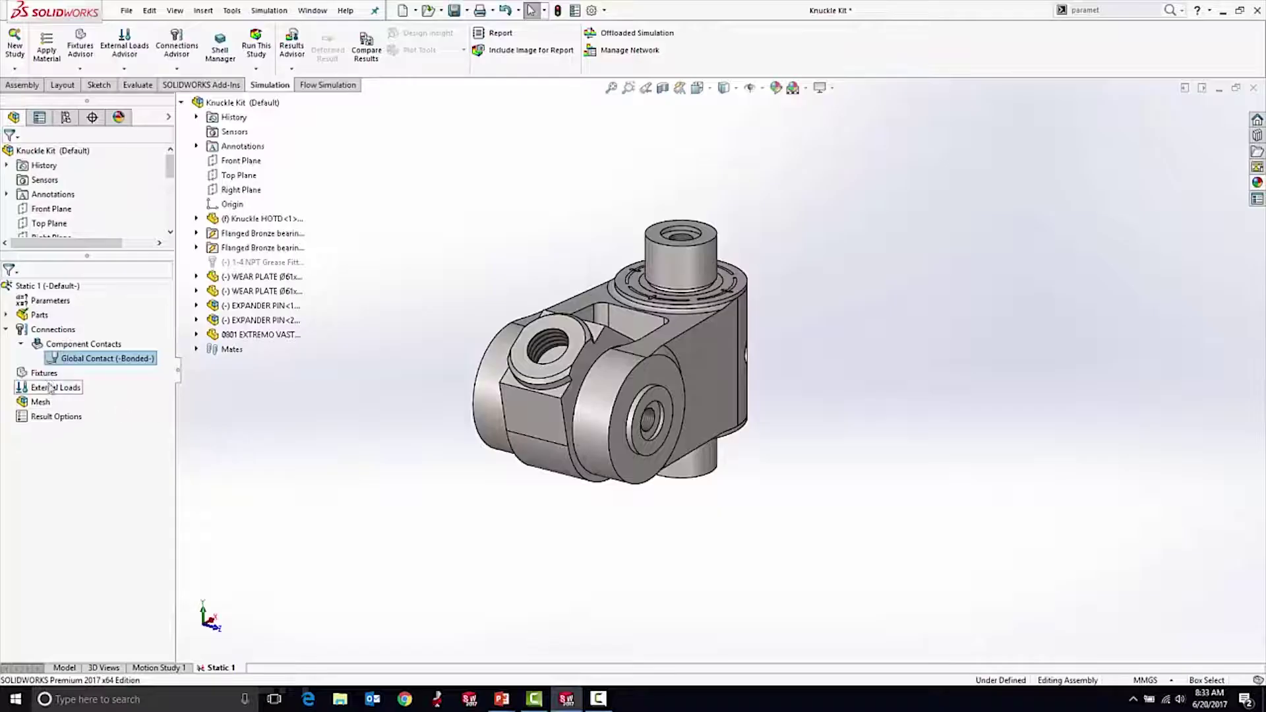
Add a Fixed Geometry fixture on the cylindrical faces at both exposed ends of the vertical expander pin
right_click(46, 373)
left_click(97, 414)
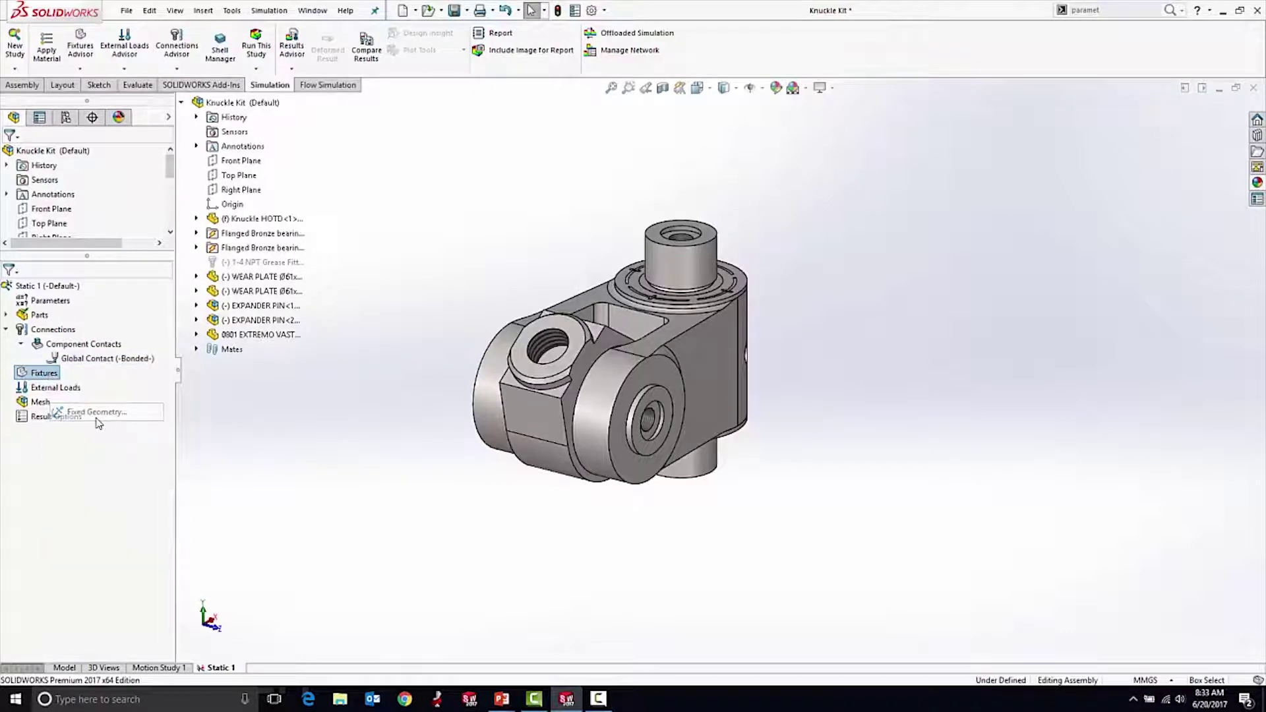
left_click(676, 268)
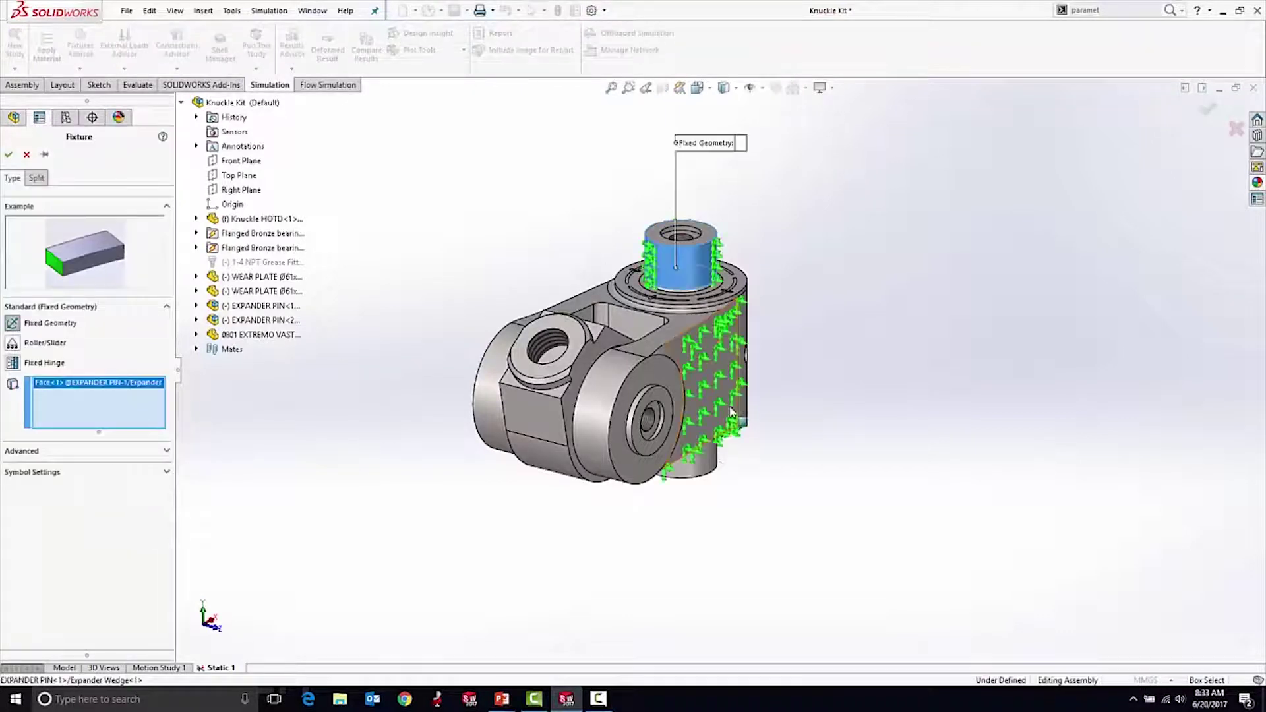
left_click(700, 467)
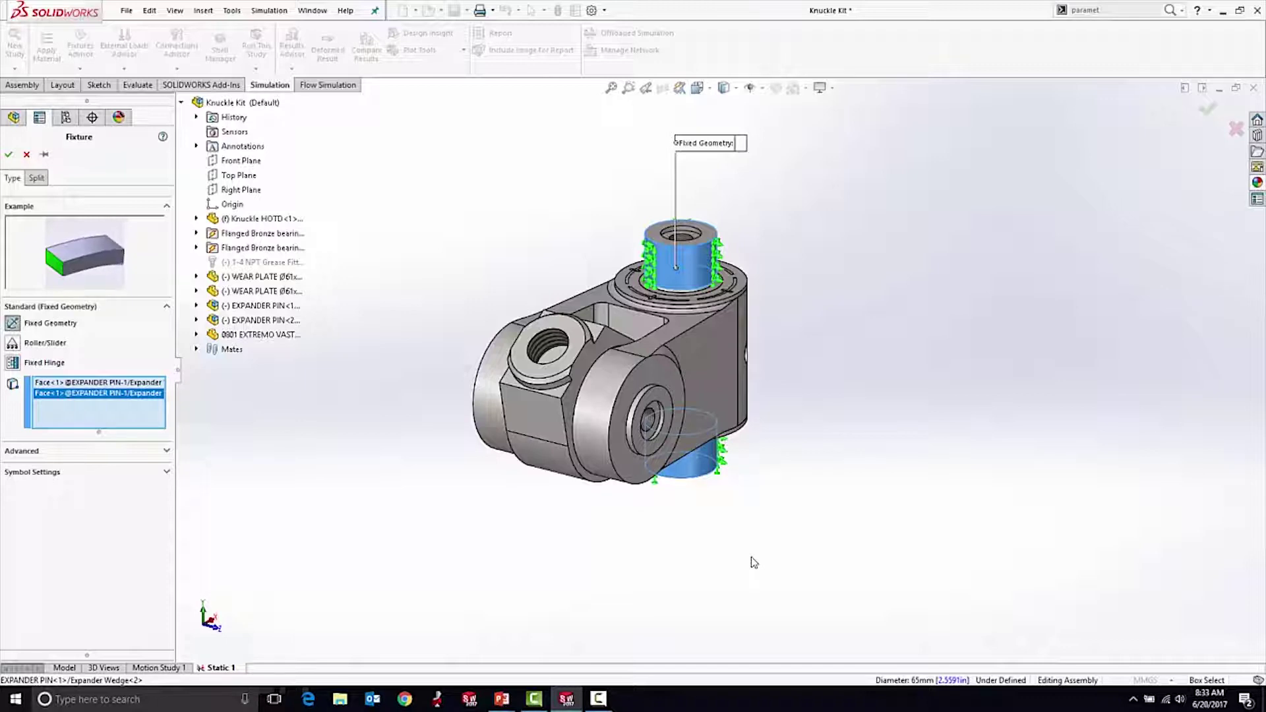
left_click(9, 156)
Start a Roller/Slider fixture in the static study
right_click(38, 359)
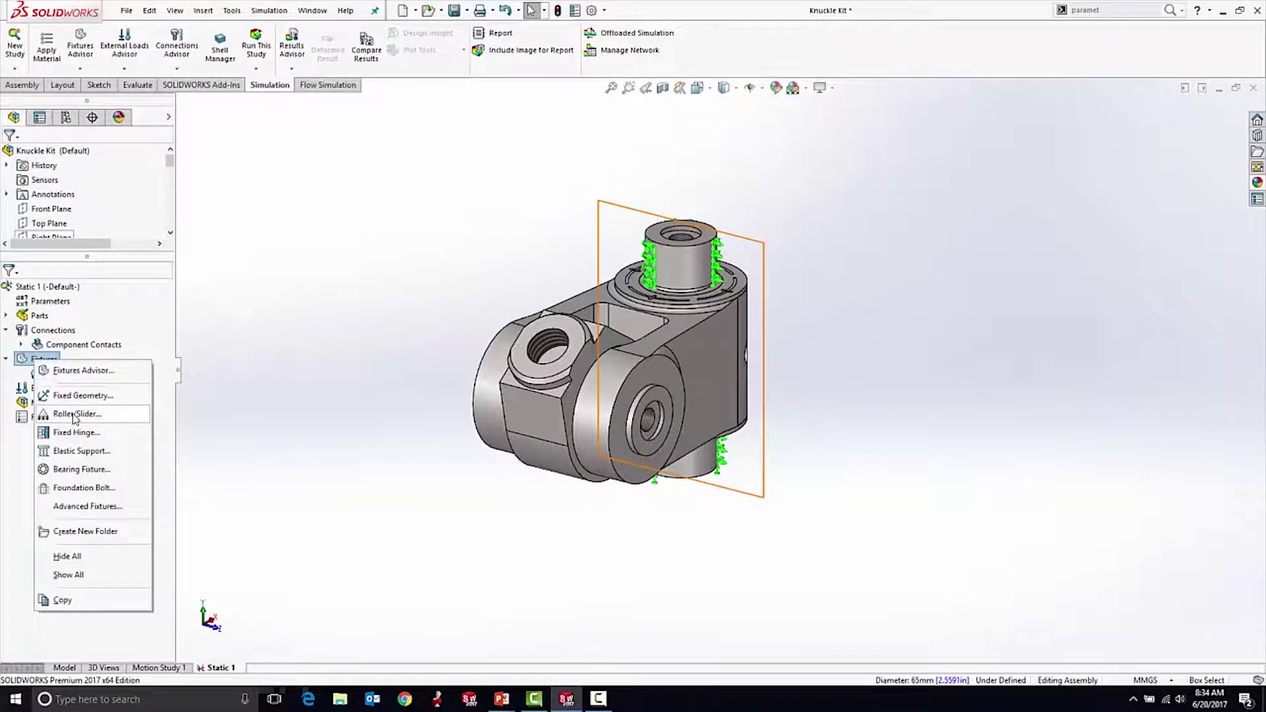
left_click(75, 414)
scroll(761, 296, "down", 3)
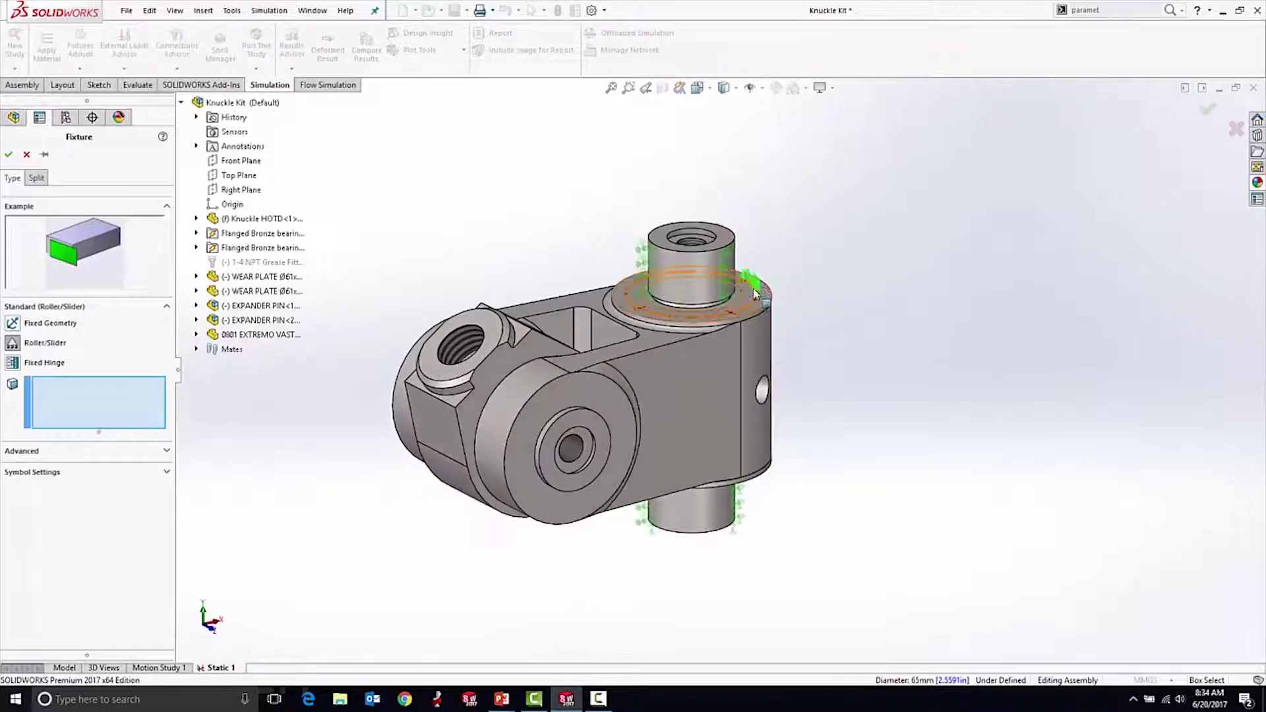
left_click(755, 294)
middle_click_drag(766, 574, 757, 433)
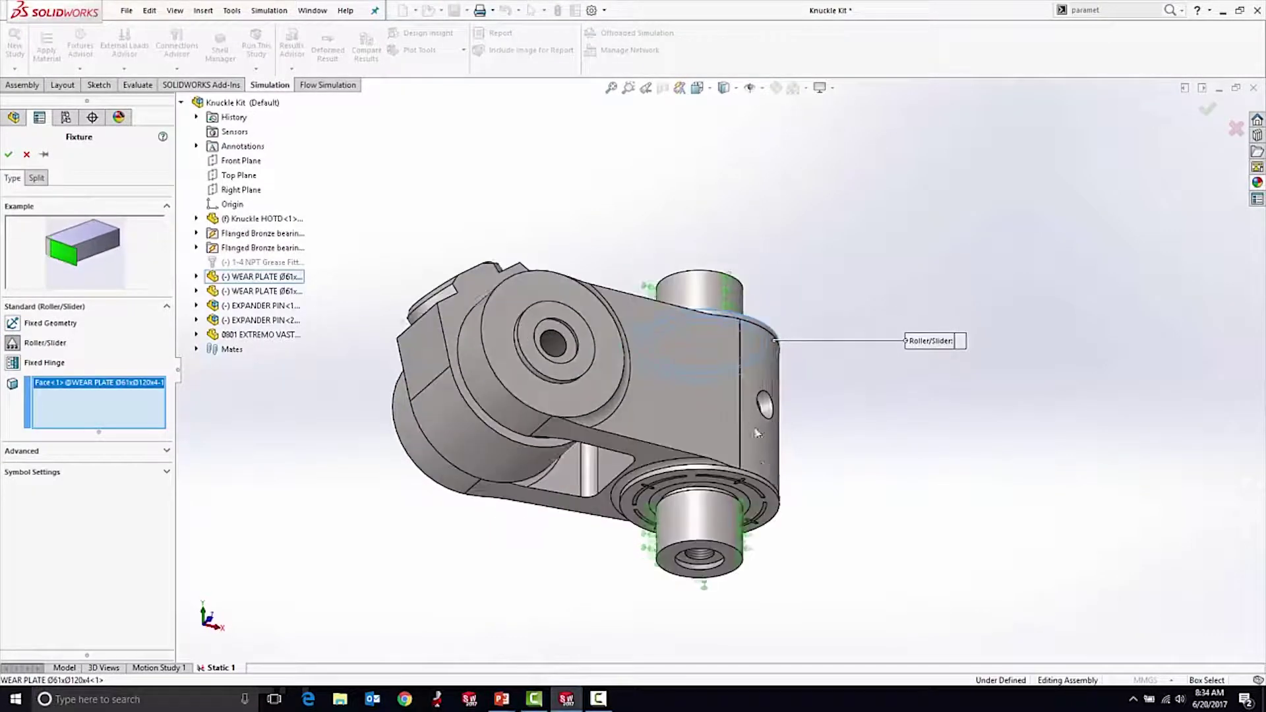
left_click(732, 506)
middle_click_drag(396, 490, 415, 545)
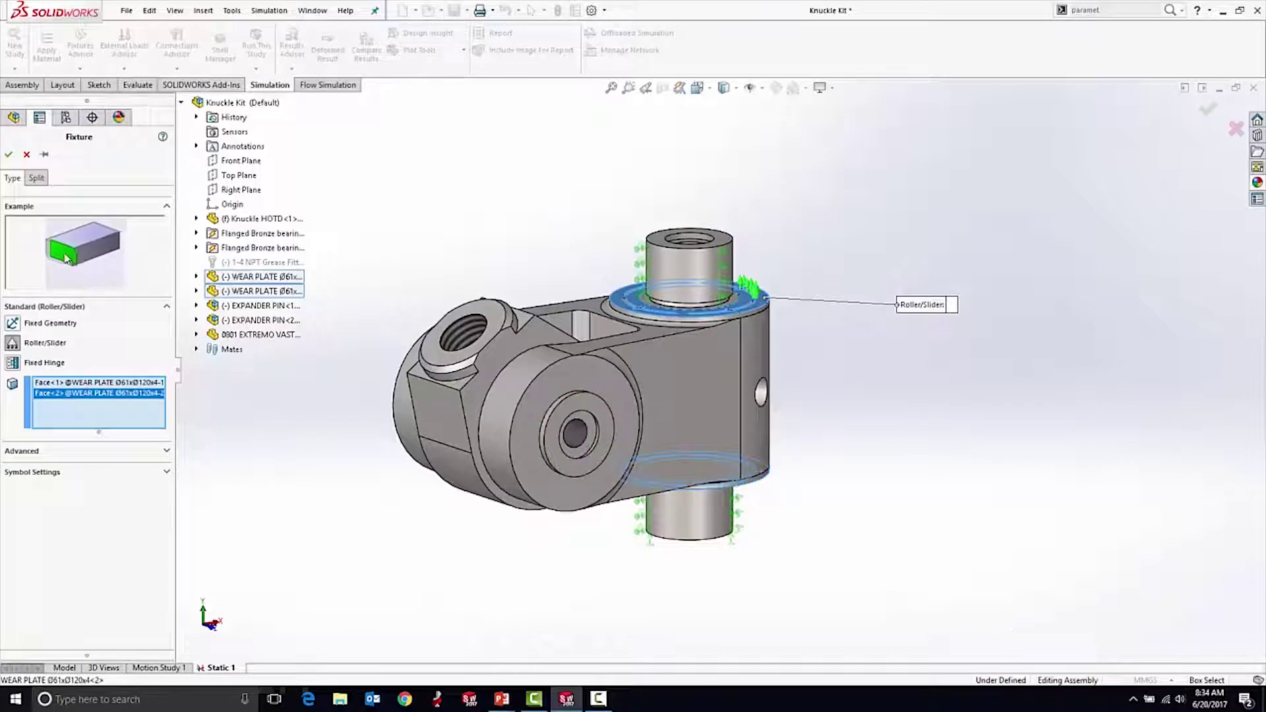
left_click(11, 323)
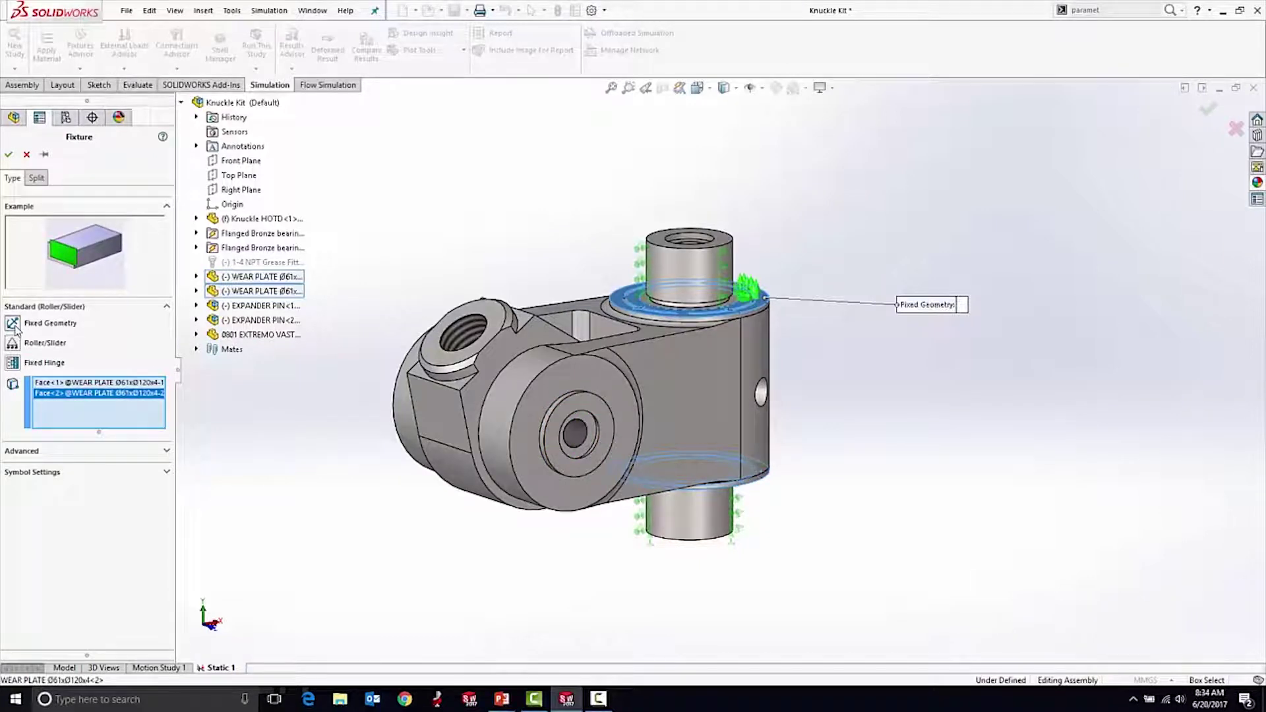
left_click(12, 362)
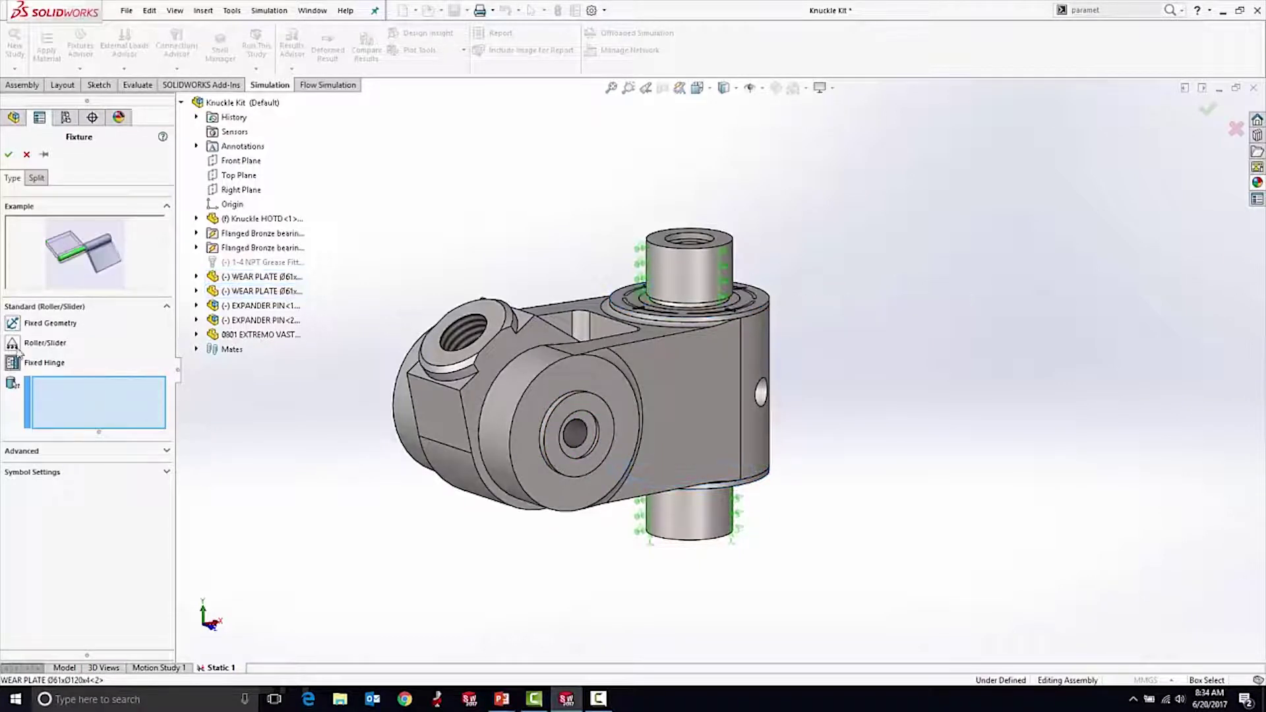
left_click(13, 343)
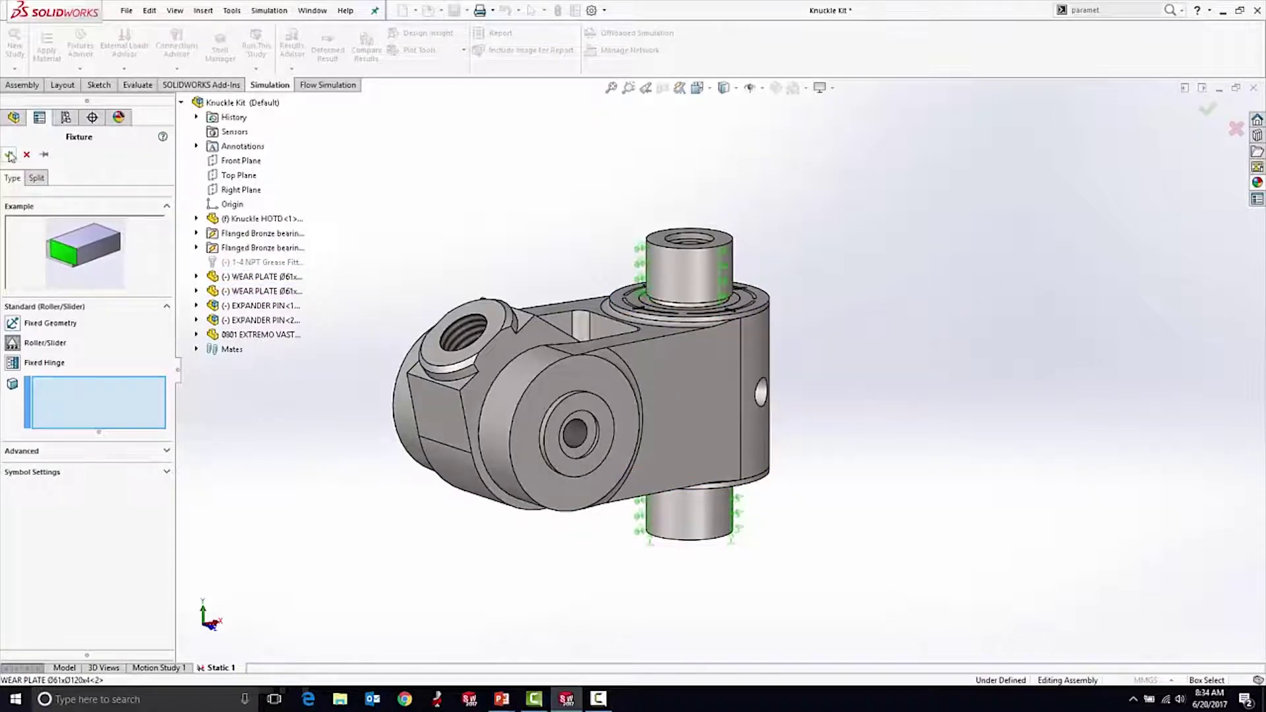
Apply the Roller/Slider fixture to the outer flat faces of the upper and lower wear plates
left_click(646, 378)
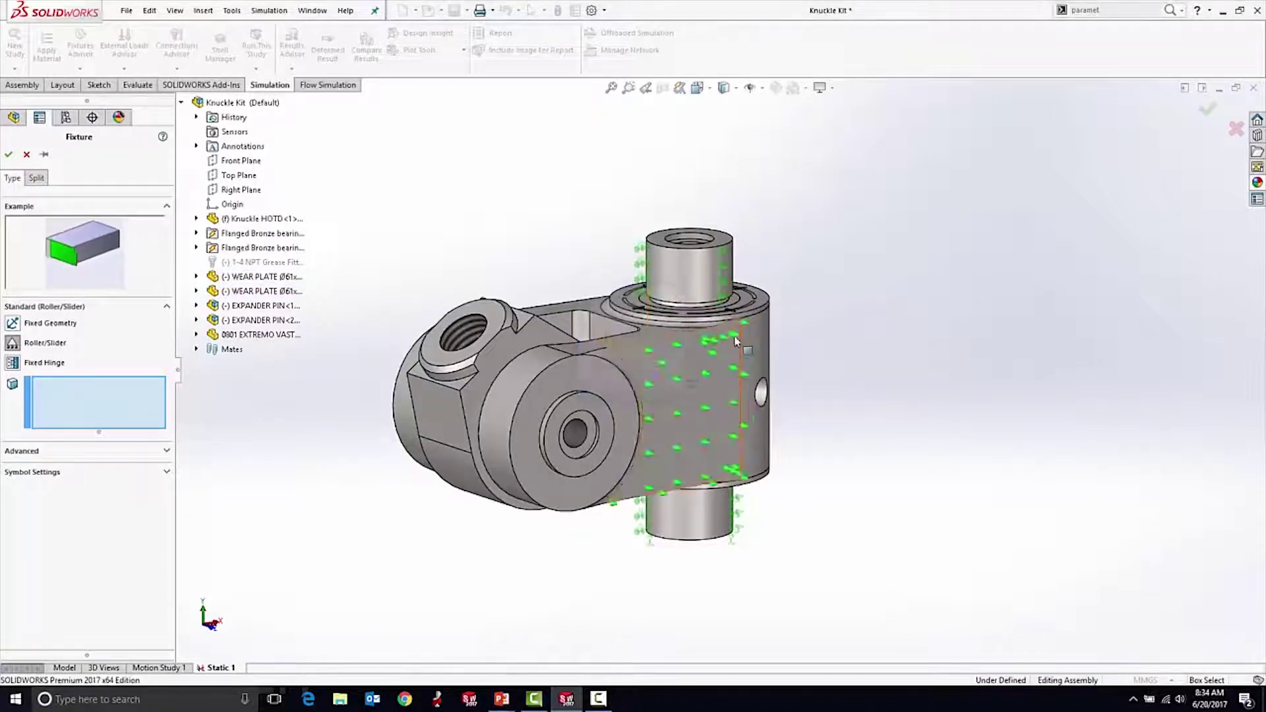
left_click(749, 320)
middle_click_drag(751, 323, 752, 264)
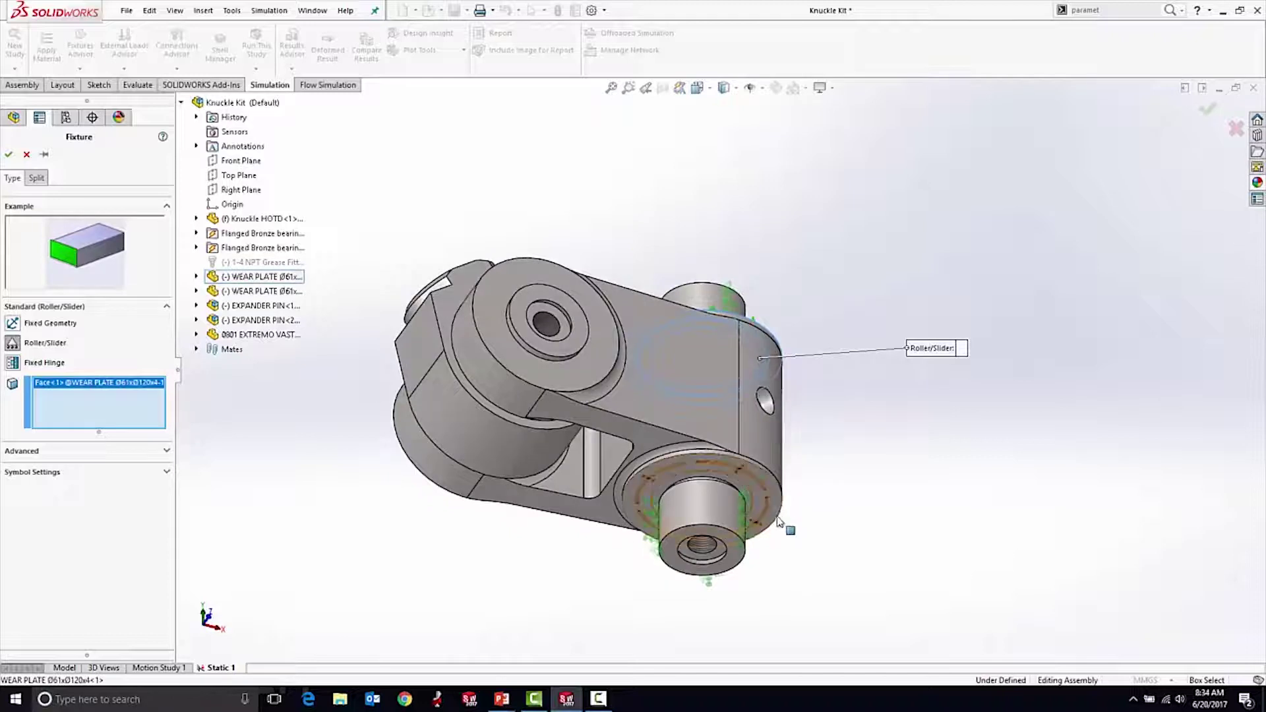
left_click(771, 514)
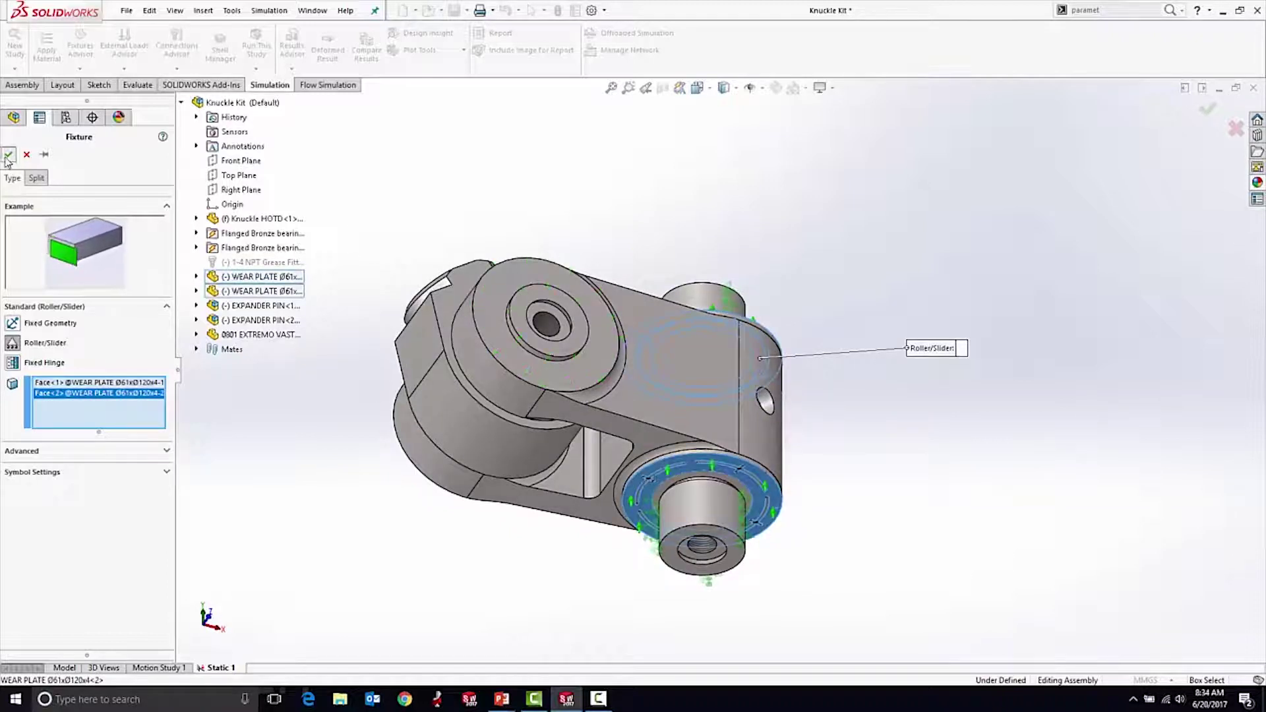
key("Return")
middle_click_drag(315, 429, 323, 657)
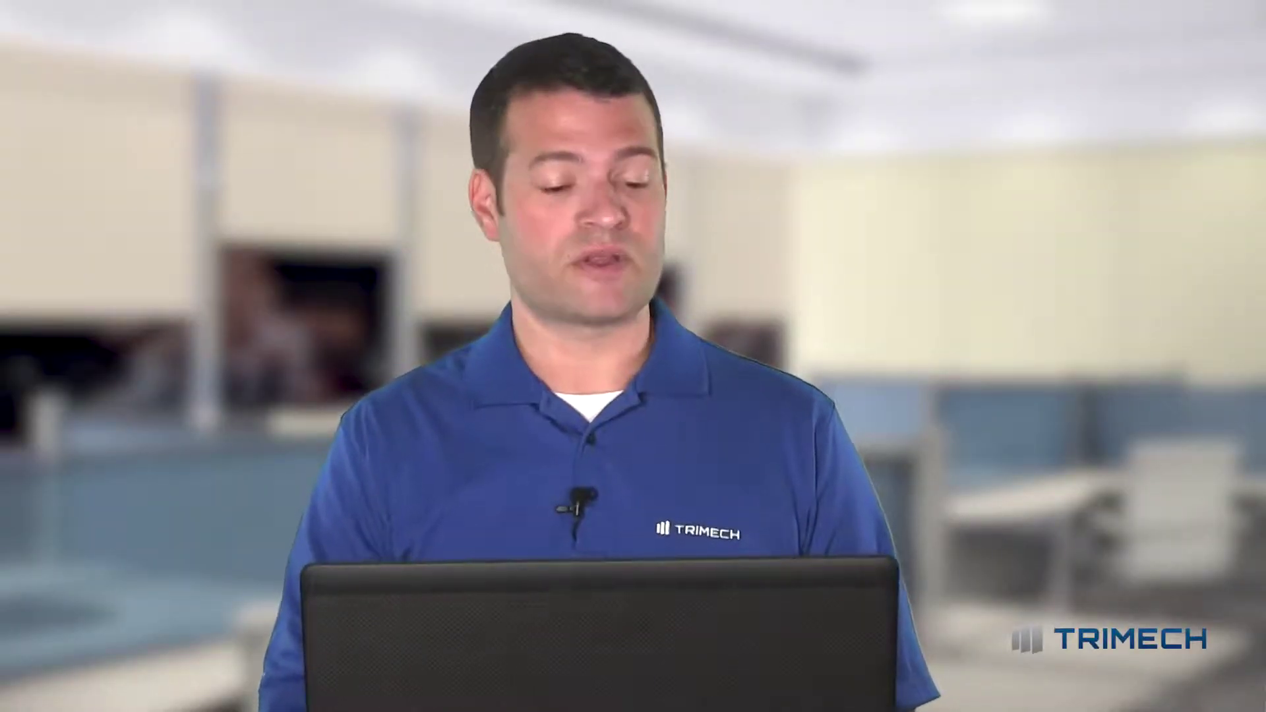
Apply a normal force of 180000 N to the flat annular face around the threaded hole of the EXTREMO VASTAGO part
left_click(55, 403)
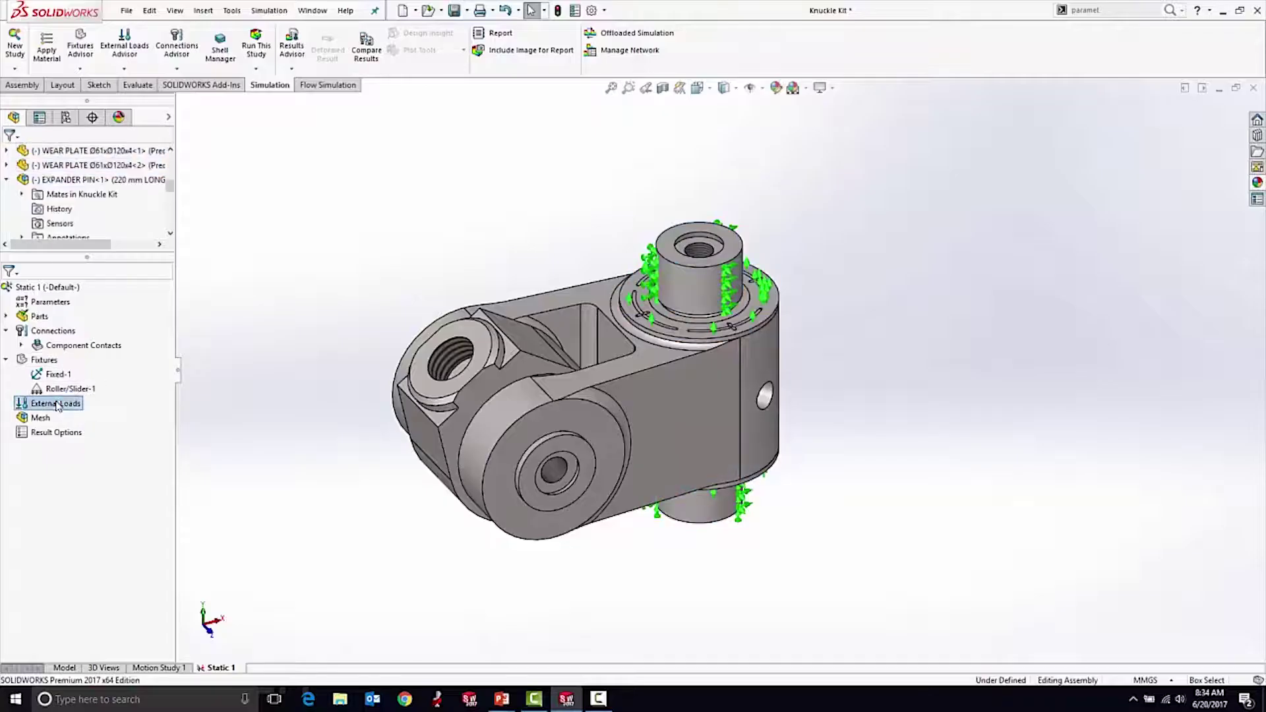
right_click(56, 402)
left_click(87, 78)
left_click(439, 356)
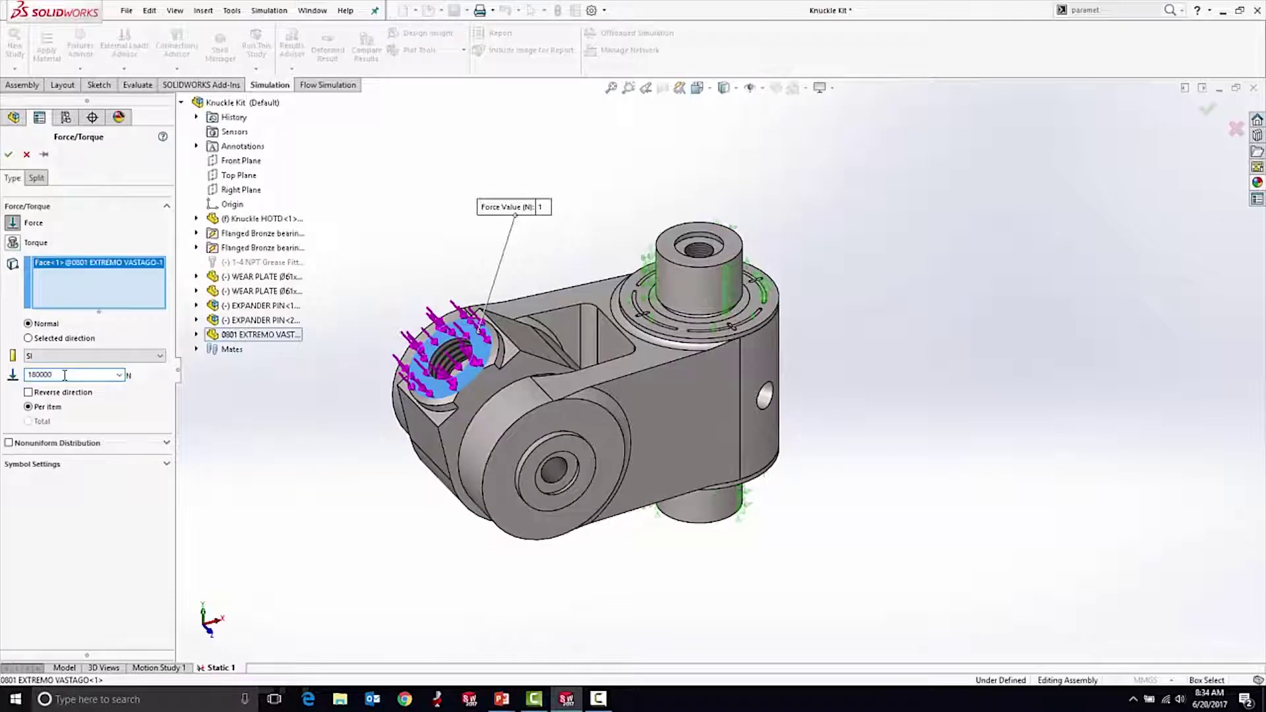
middle_click_drag(326, 551, 346, 441)
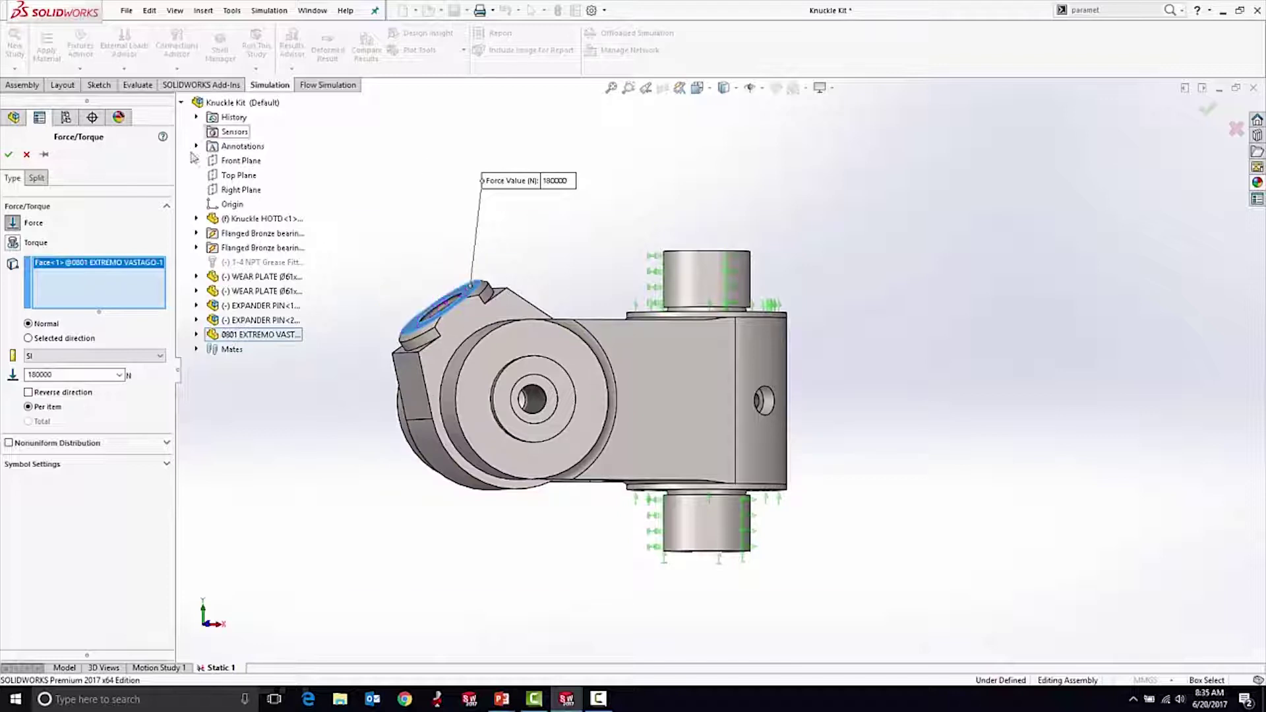
left_click(8, 154)
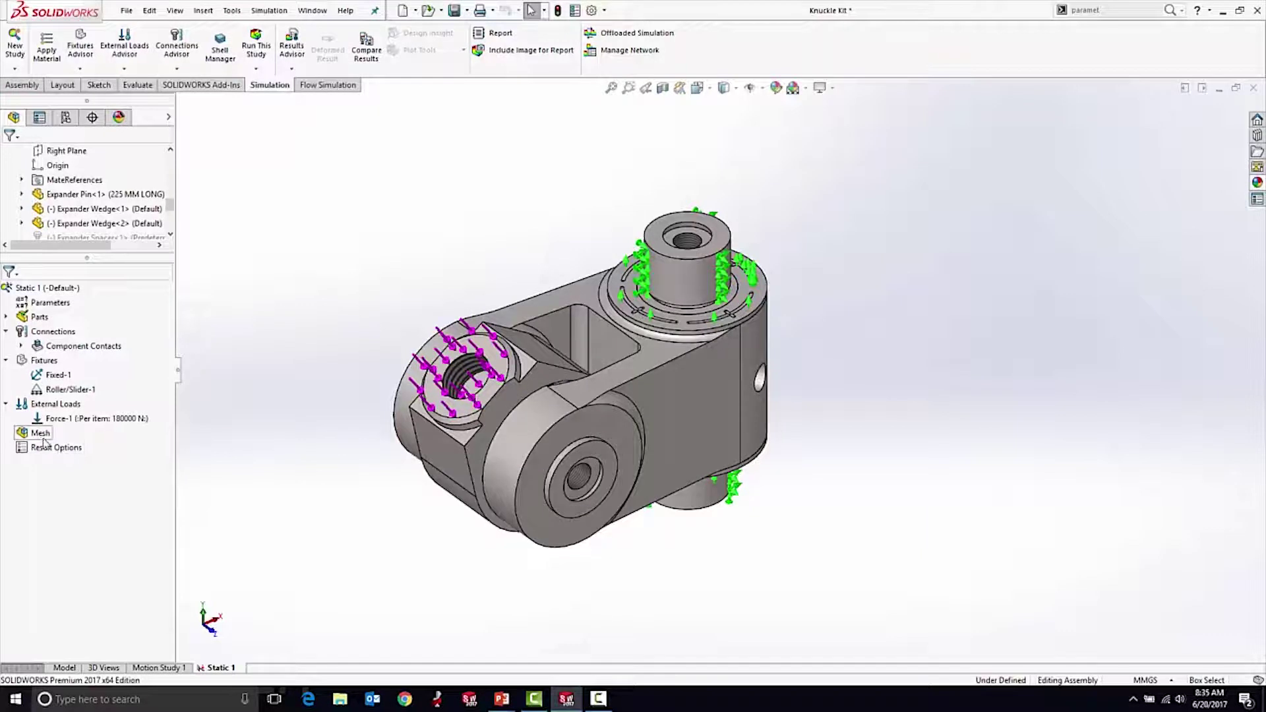
Generate a solid mesh of the assembly with the mesh density shifted slightly towards coarse
right_click(36, 433)
left_click(85, 196)
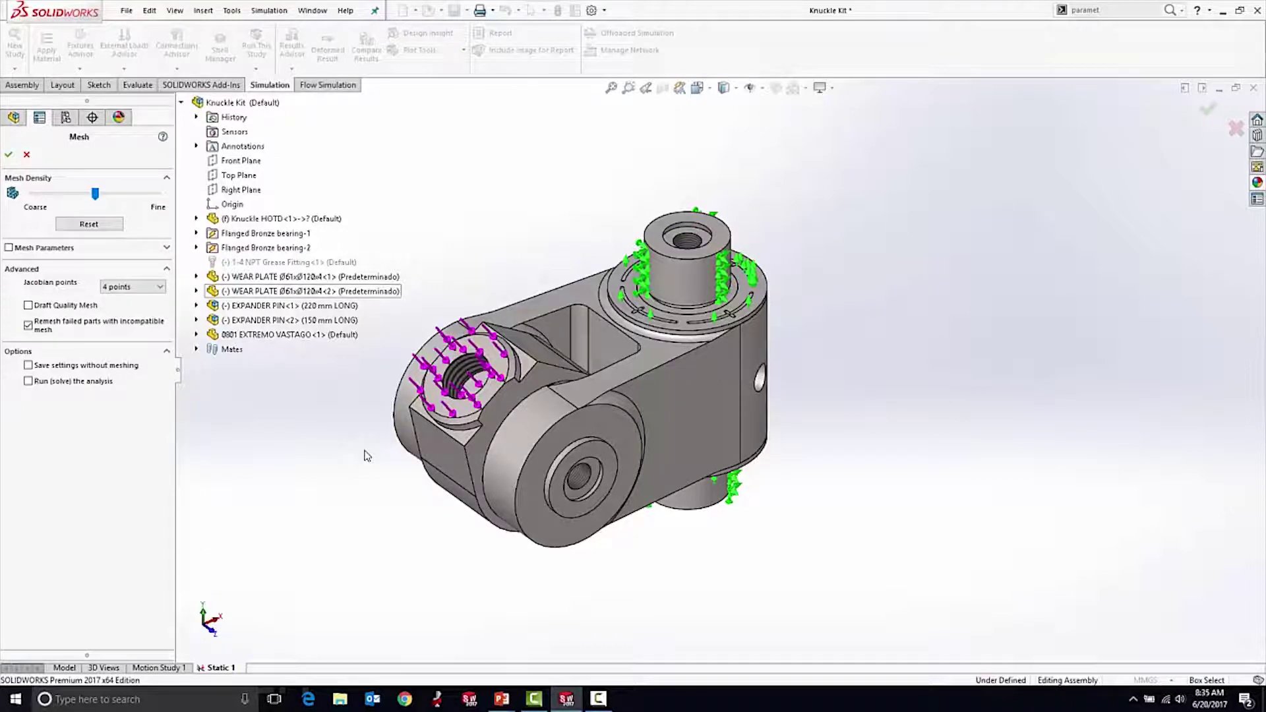
mouse_move(96, 193)
left_mouse_down()
mouse_move(121, 195)
mouse_move(87, 195)
left_mouse_up()
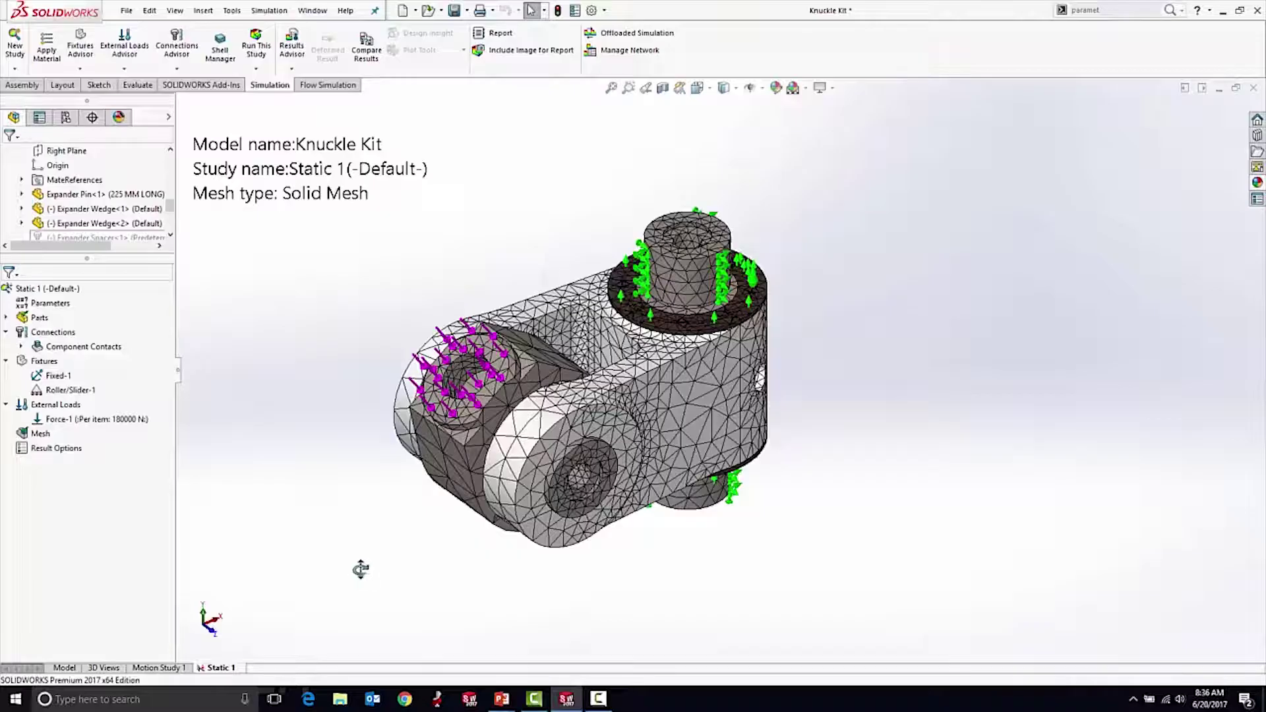
middle_click_drag(361, 569, 390, 557)
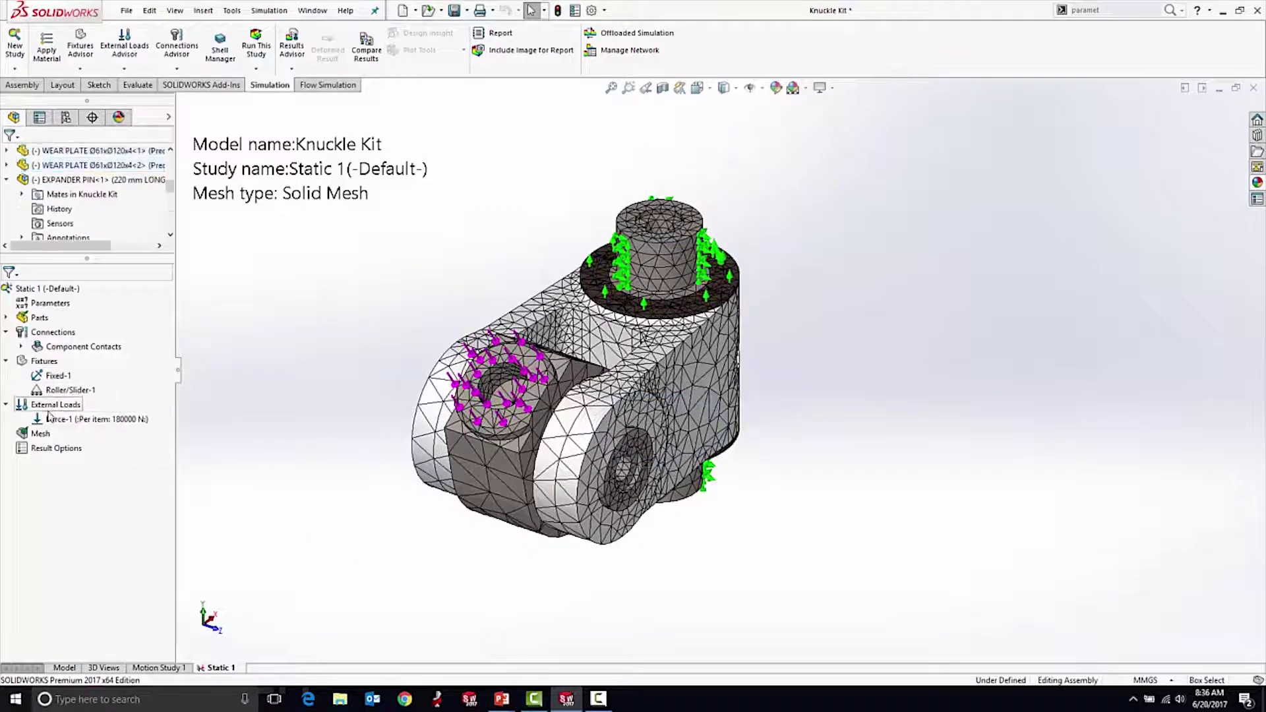
Create a mesh quality plot of the solid mesh using the Mesh display
right_click(40, 433)
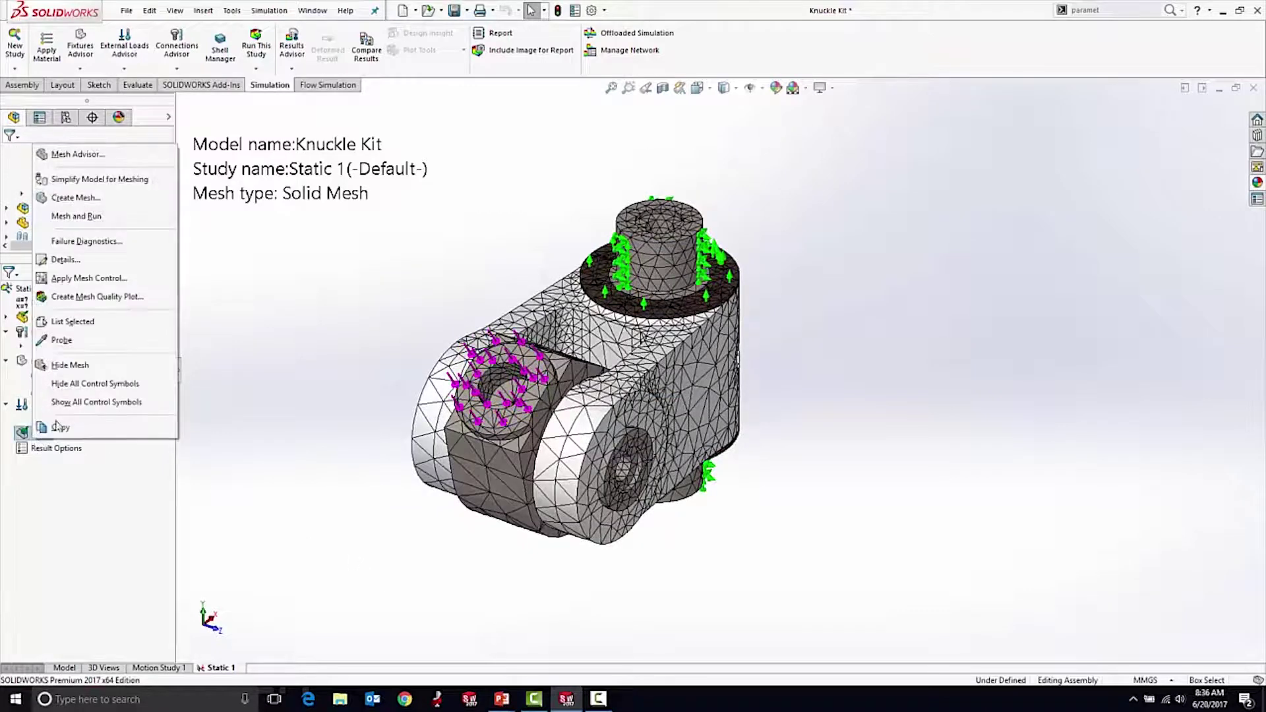
left_click(93, 297)
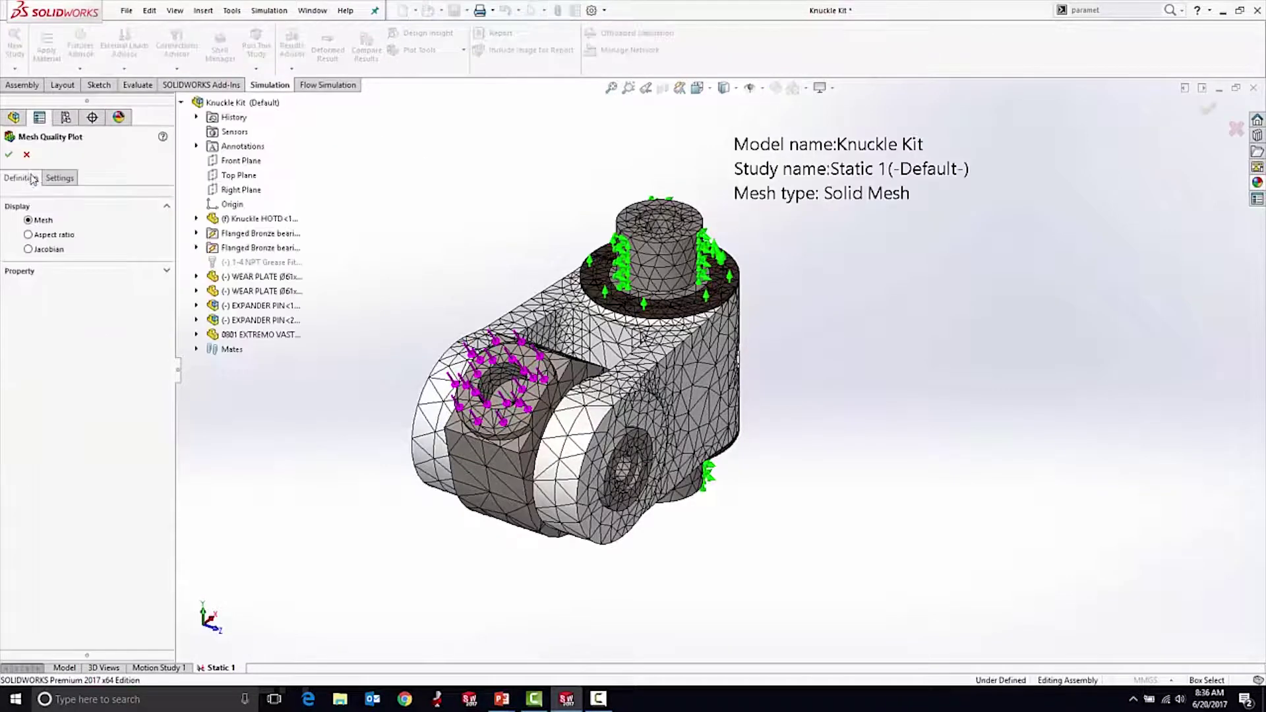
left_click(9, 154)
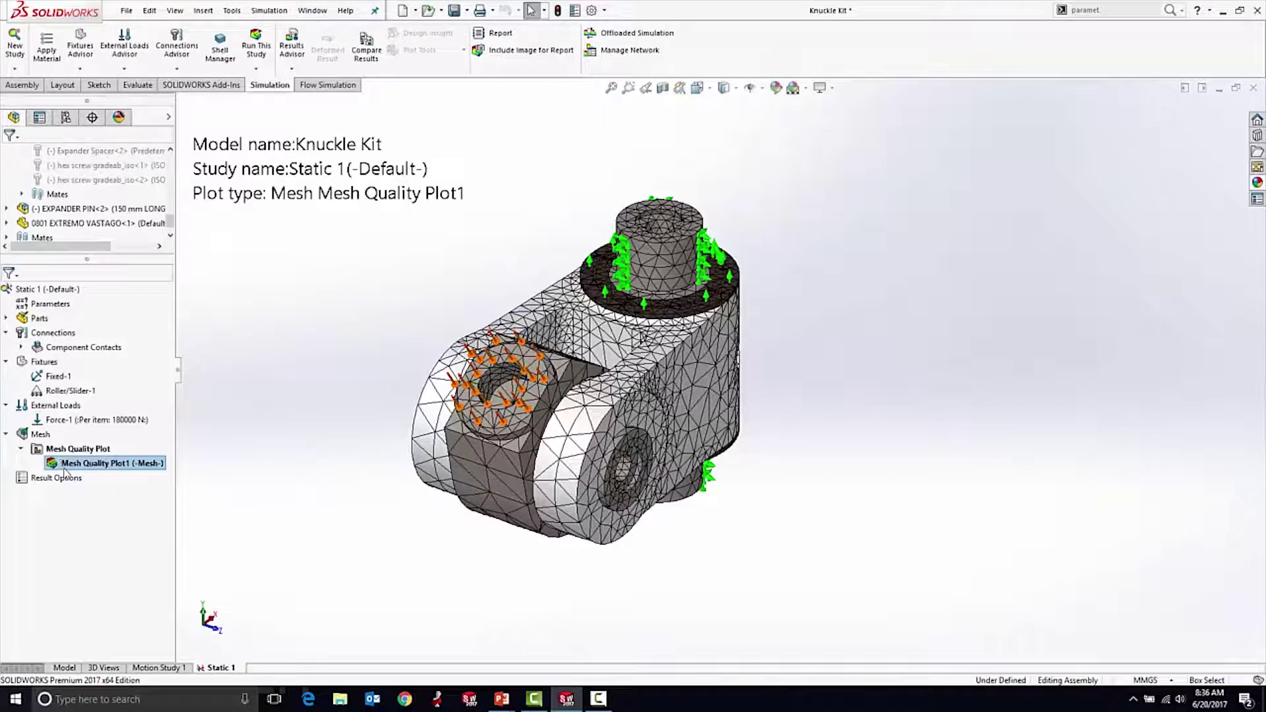
Inspect the mesh interior with a section on the Front Plane offset about 41 mm, and discard the section
right_click(64, 470)
left_click(98, 370)
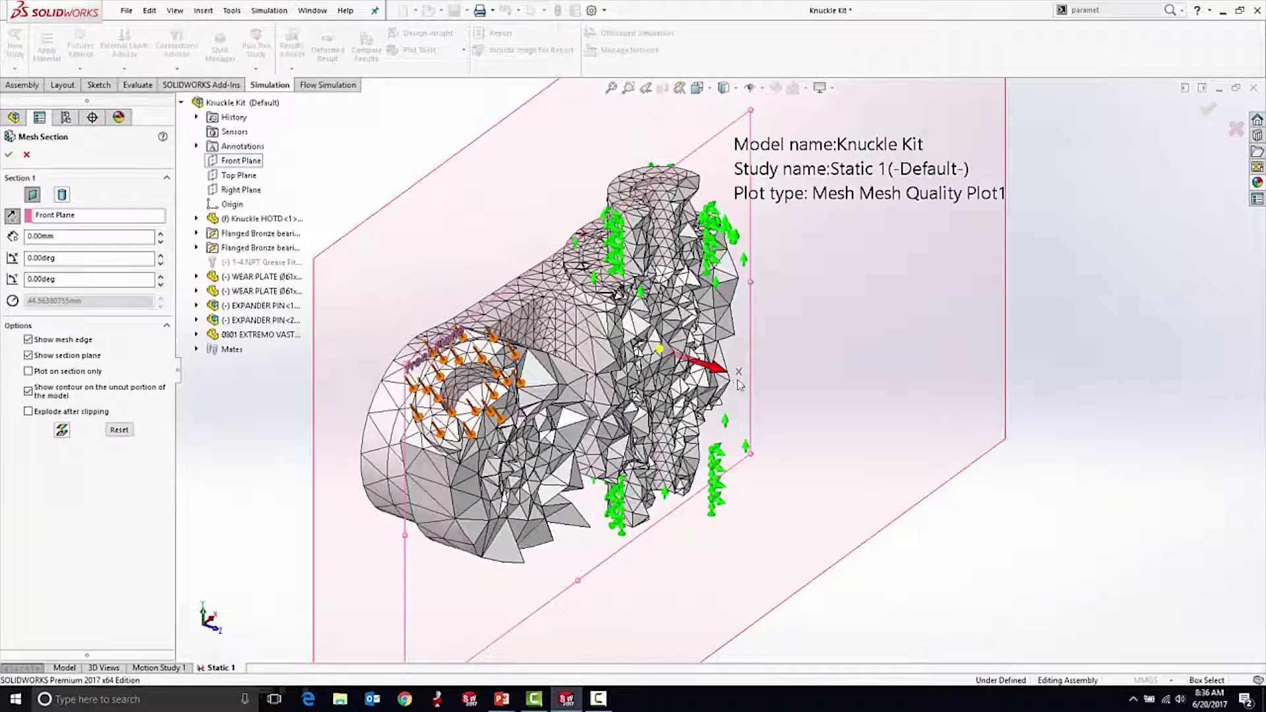
left_click_drag(724, 371, 786, 415)
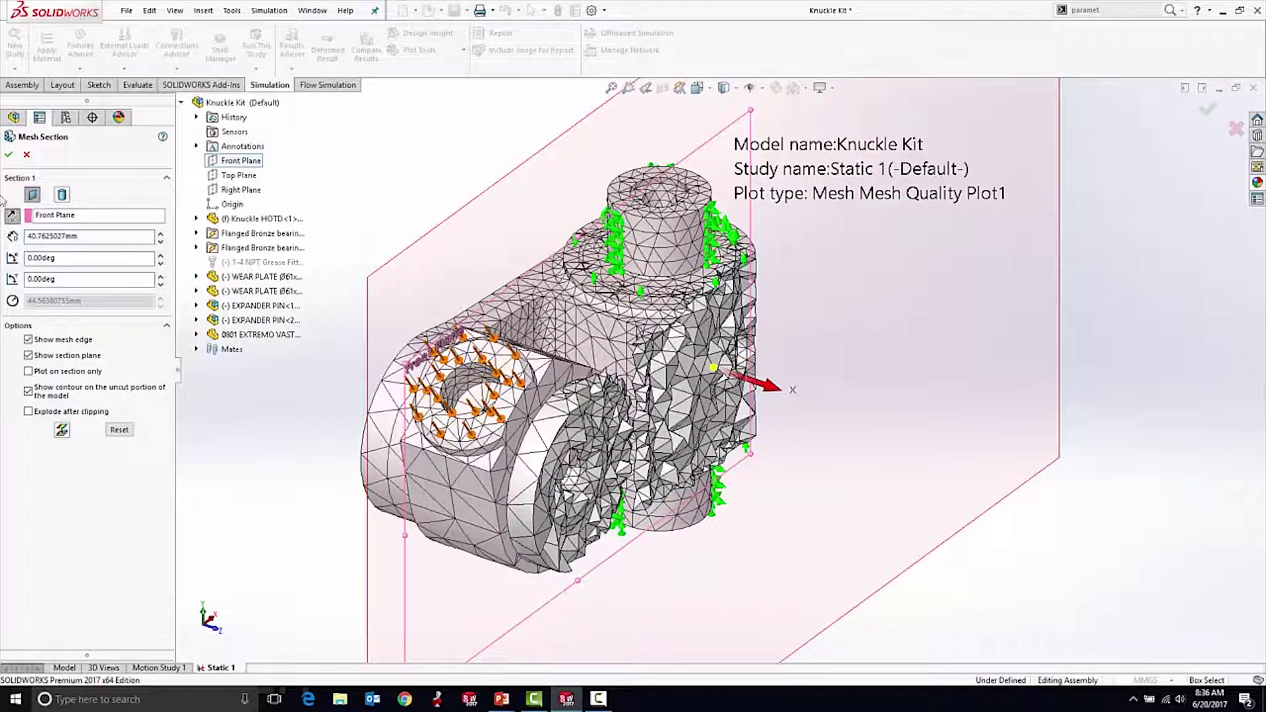
left_click(27, 154)
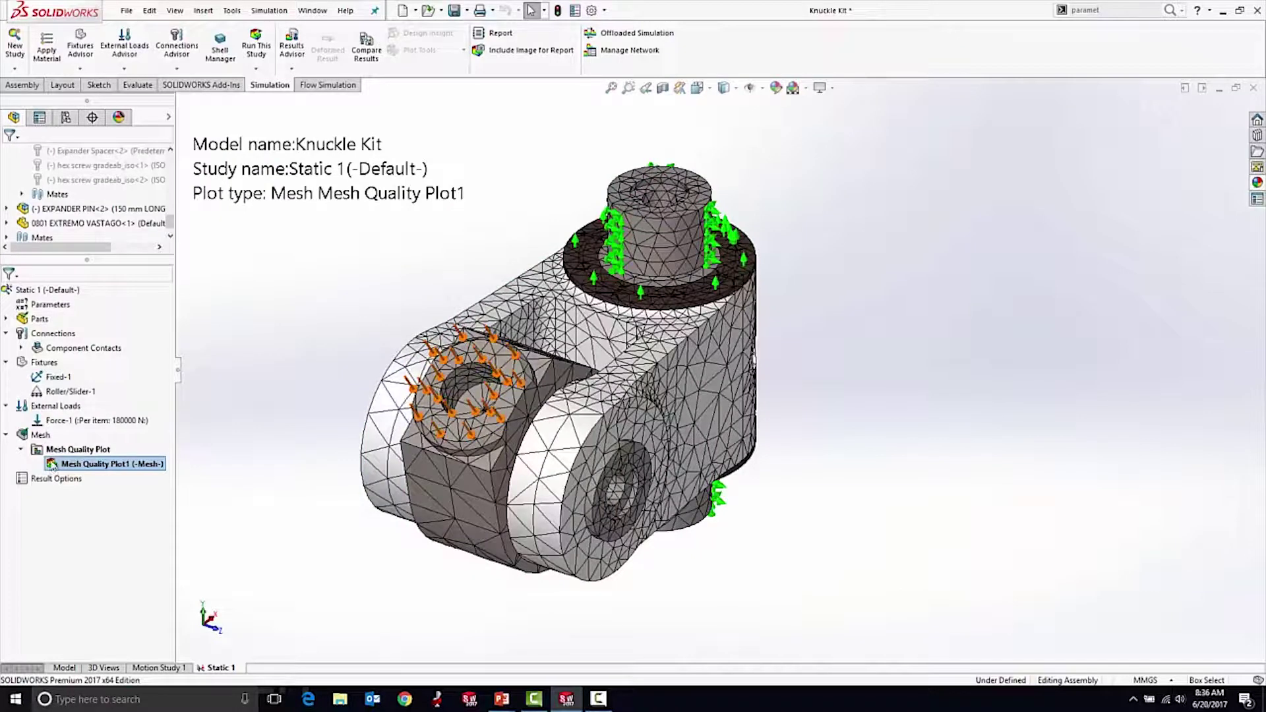
Review the full mesh details of the static study, including the element aspect ratios, and close them
right_click(42, 439)
left_click(98, 255)
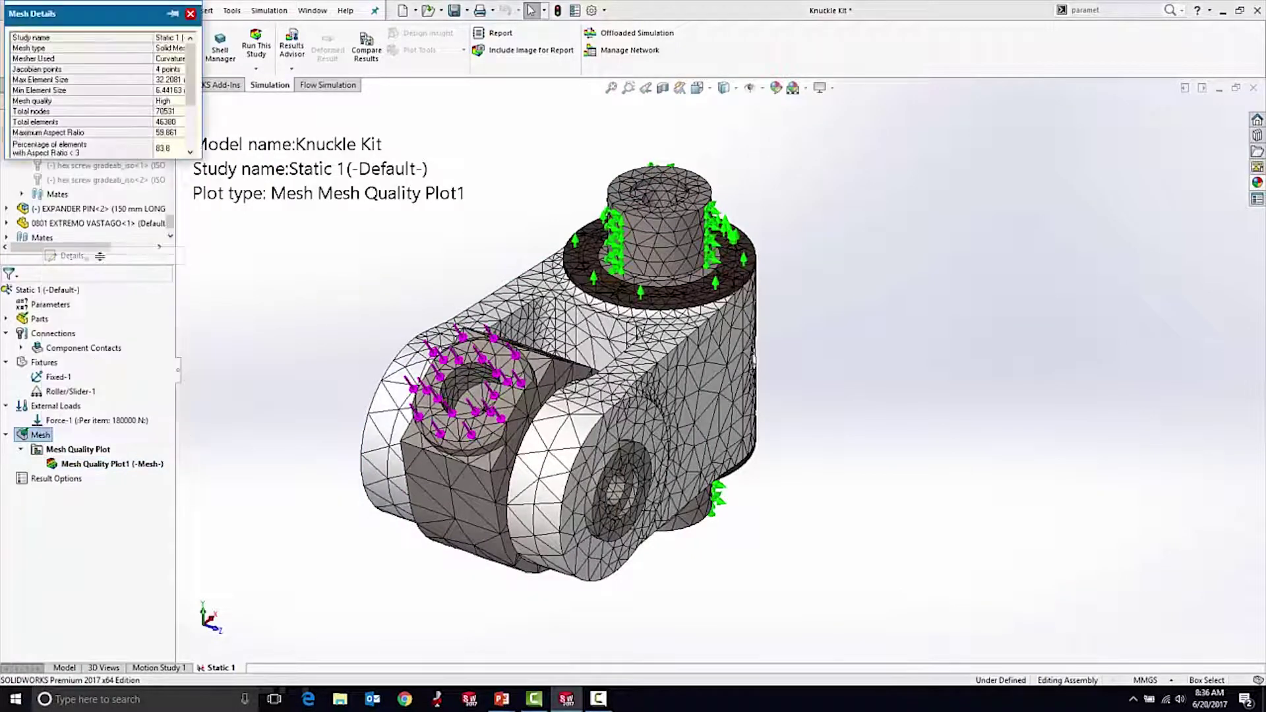
left_click_drag(200, 157, 297, 246)
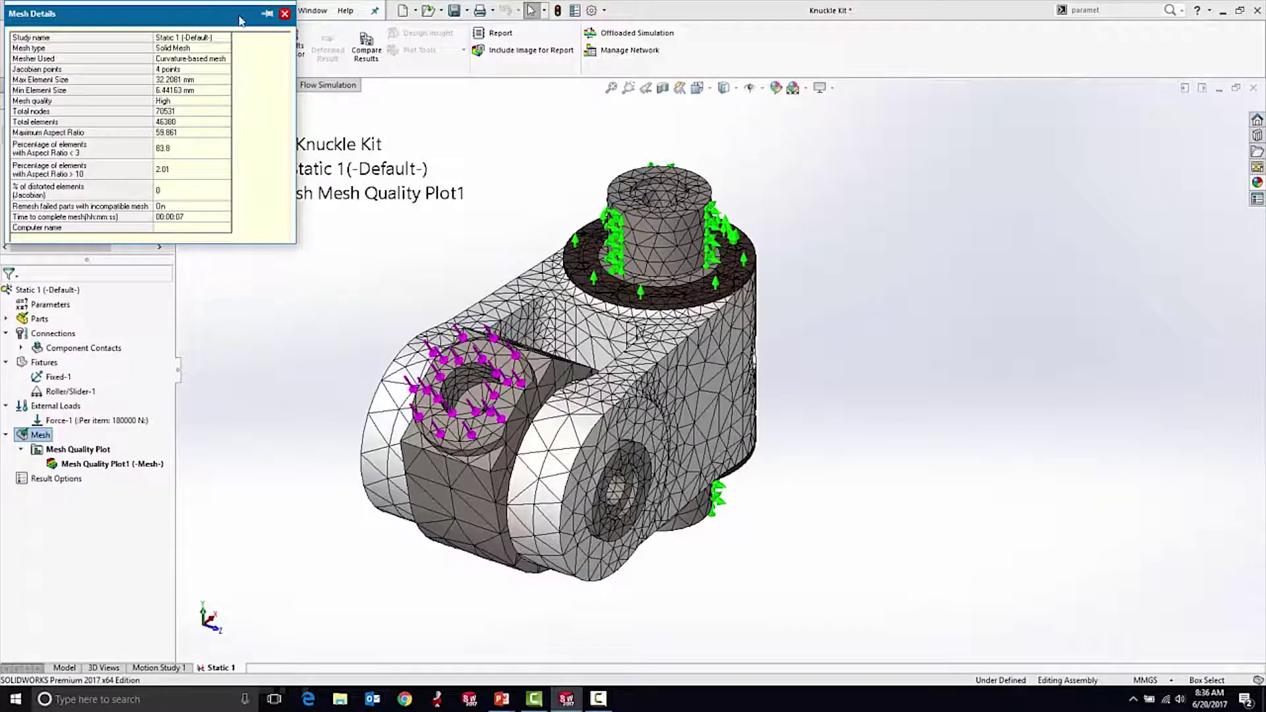
left_click(284, 14)
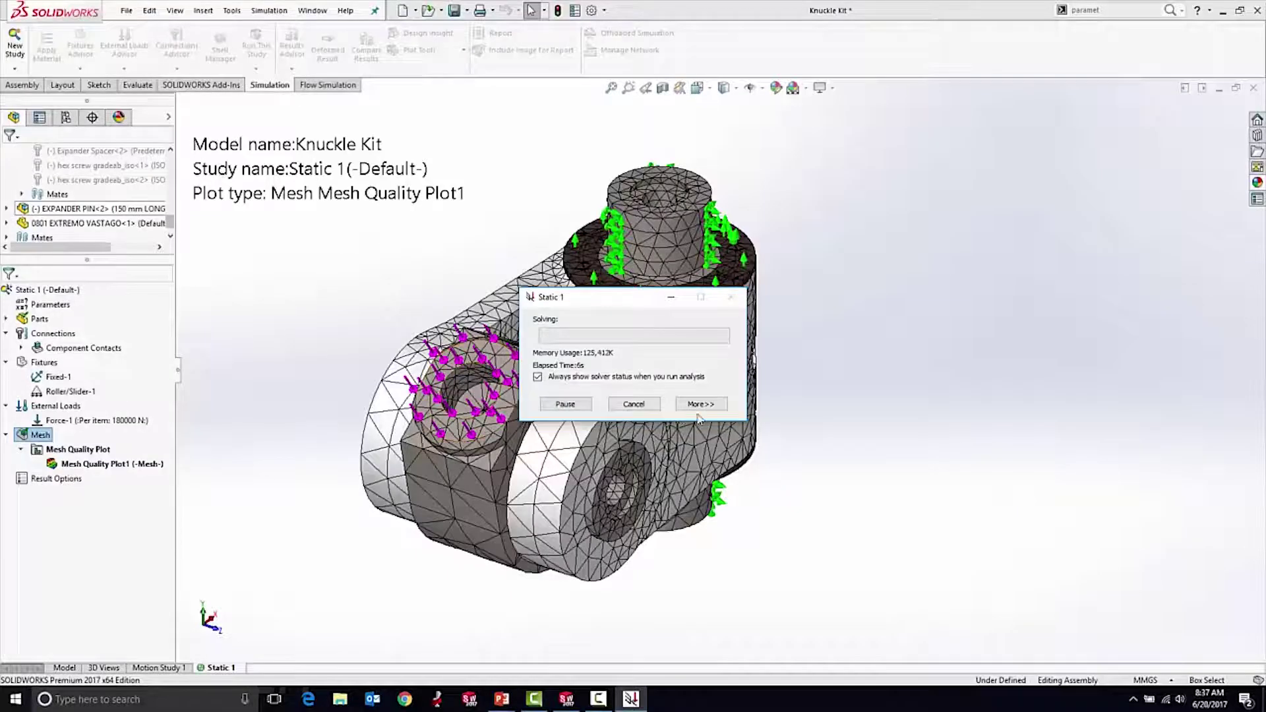
Run the static study and review its von Mises stress and resultant displacement plots
left_click(704, 406)
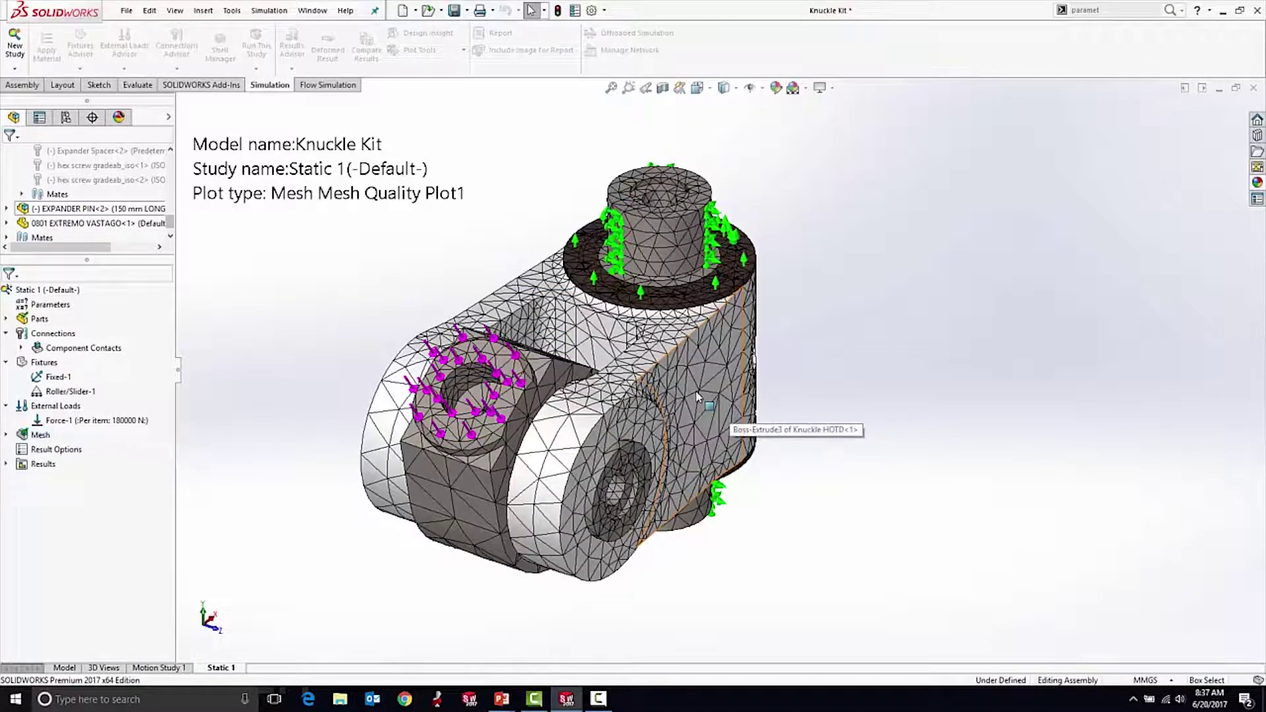
middle_click_drag(828, 408, 621, 436)
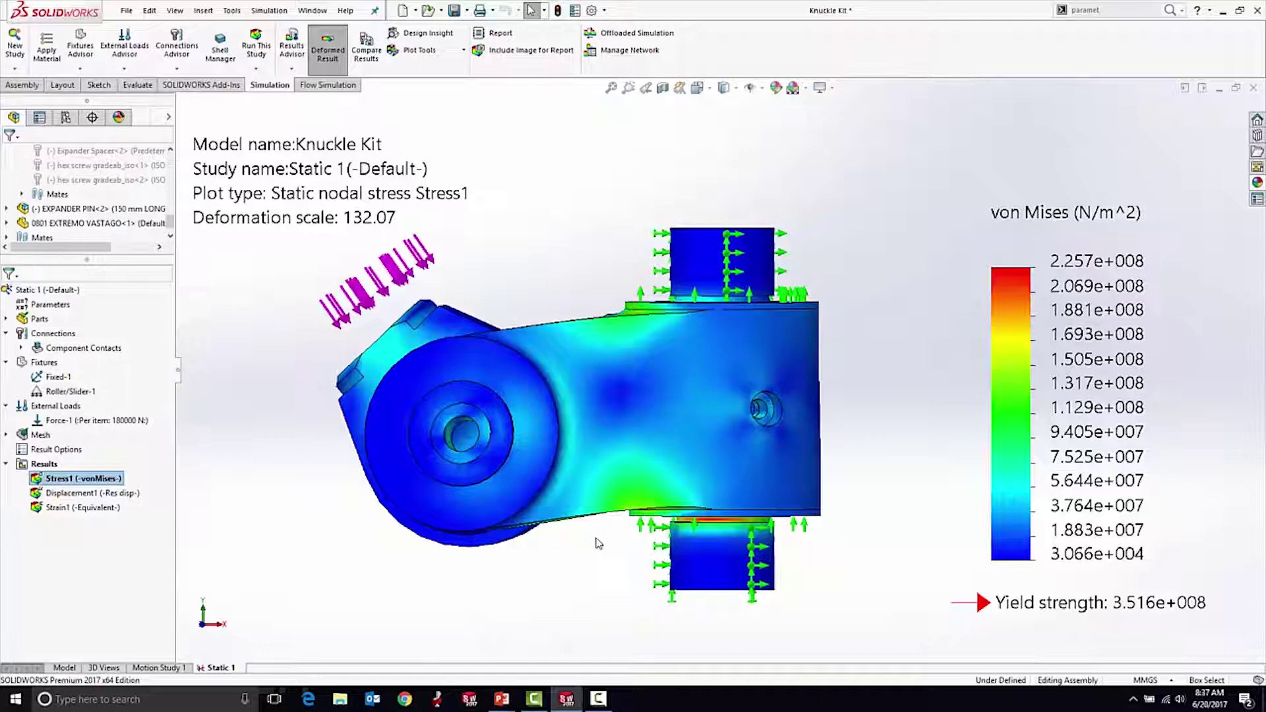
middle_click_drag(295, 396, 325, 424)
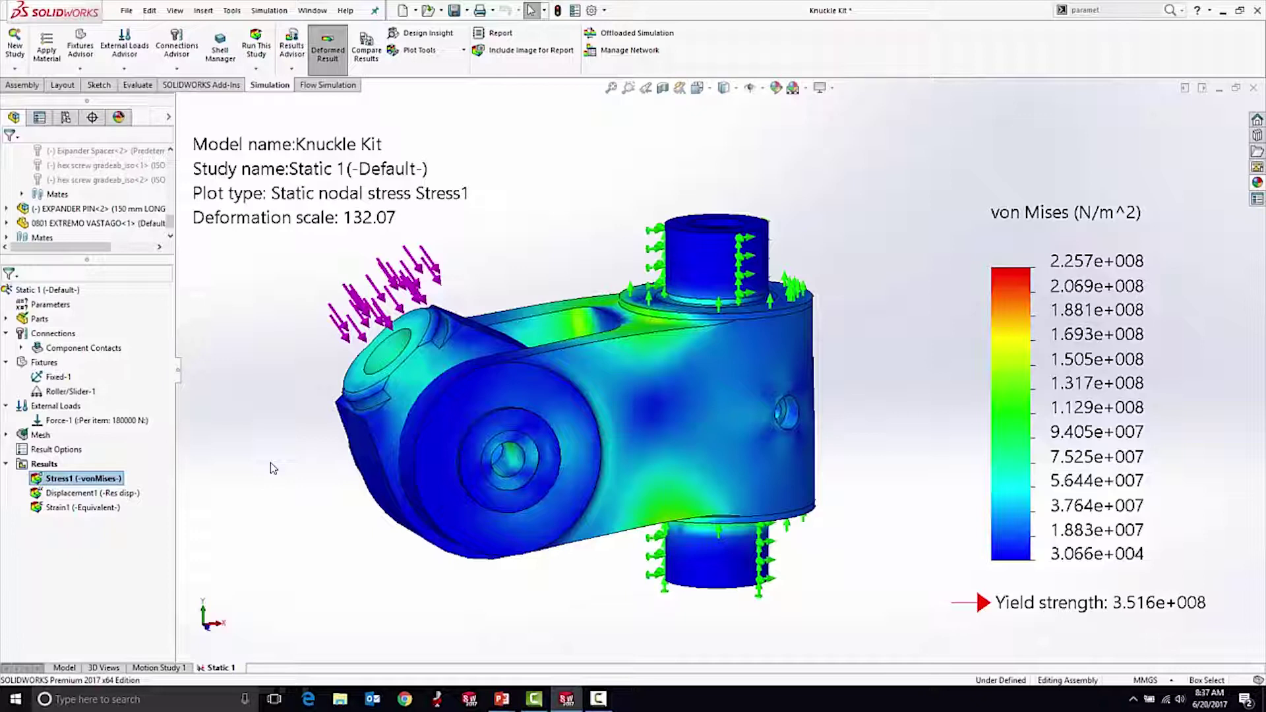
left_click(96, 493)
double_click(66, 493)
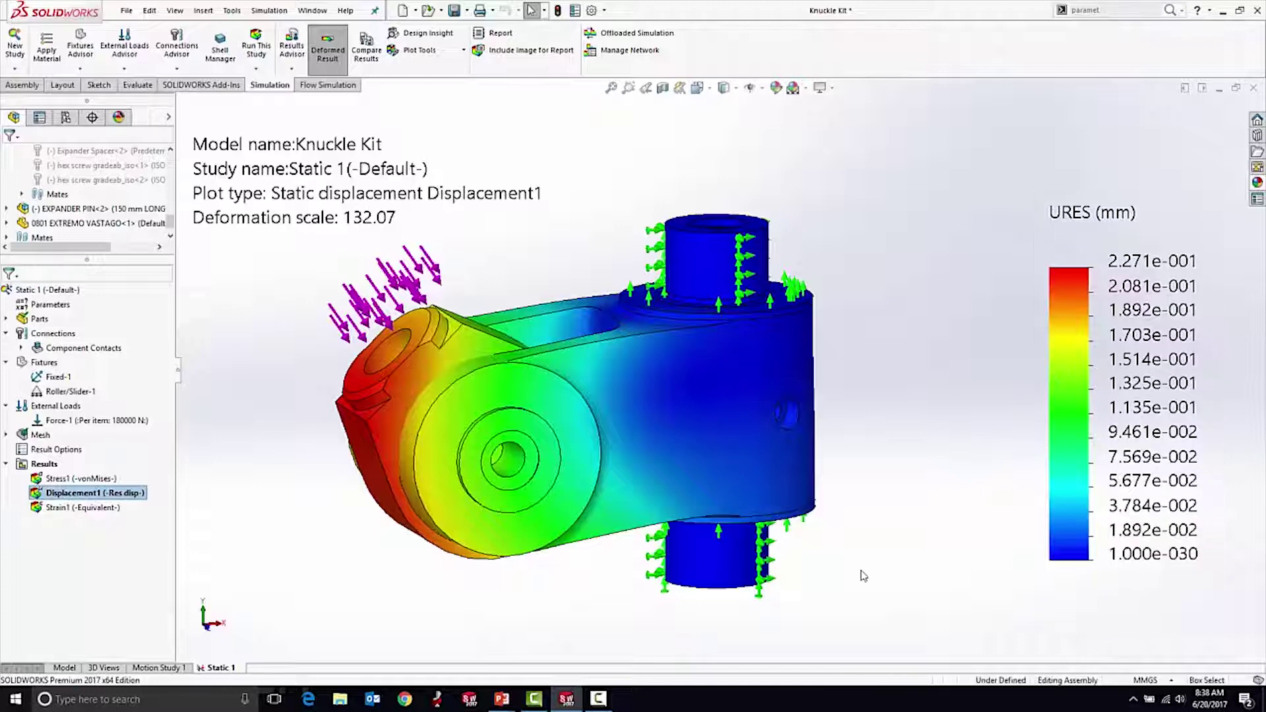
Show the maximum value annotation on the von Mises stress plot and move its label clear of the lower pin
double_click(79, 478)
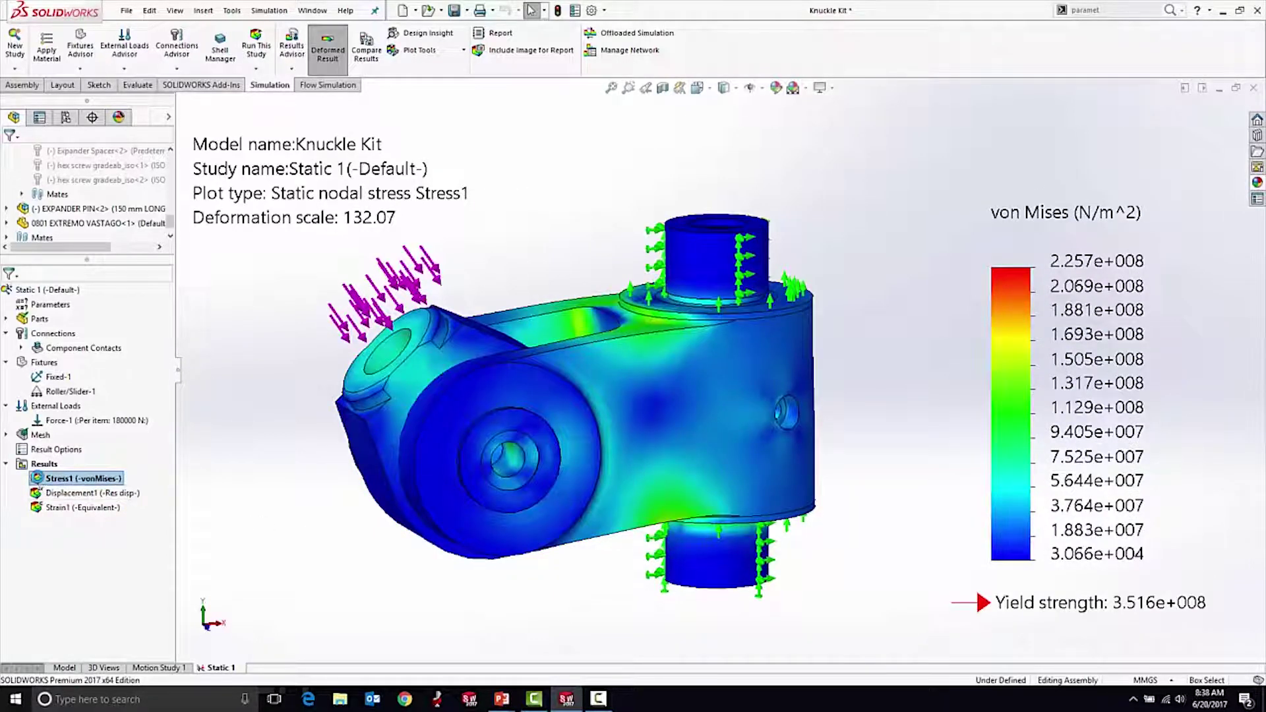
double_click(1039, 371)
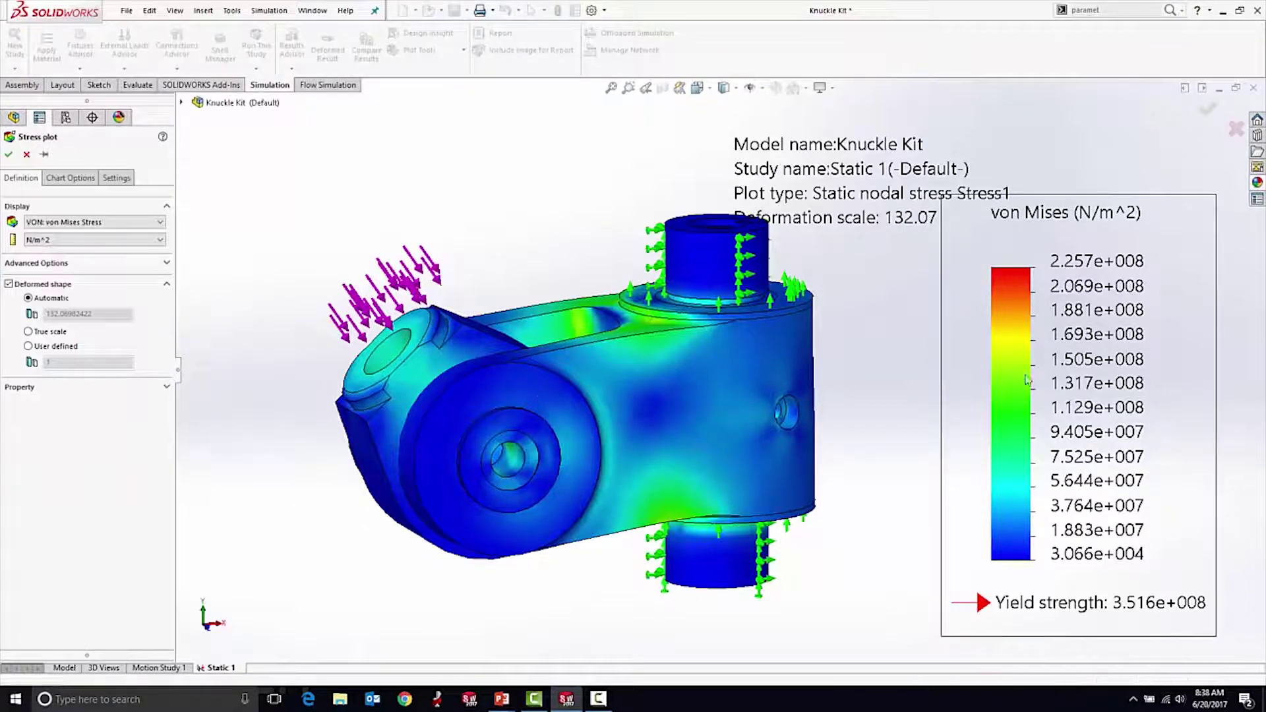
left_click(71, 177)
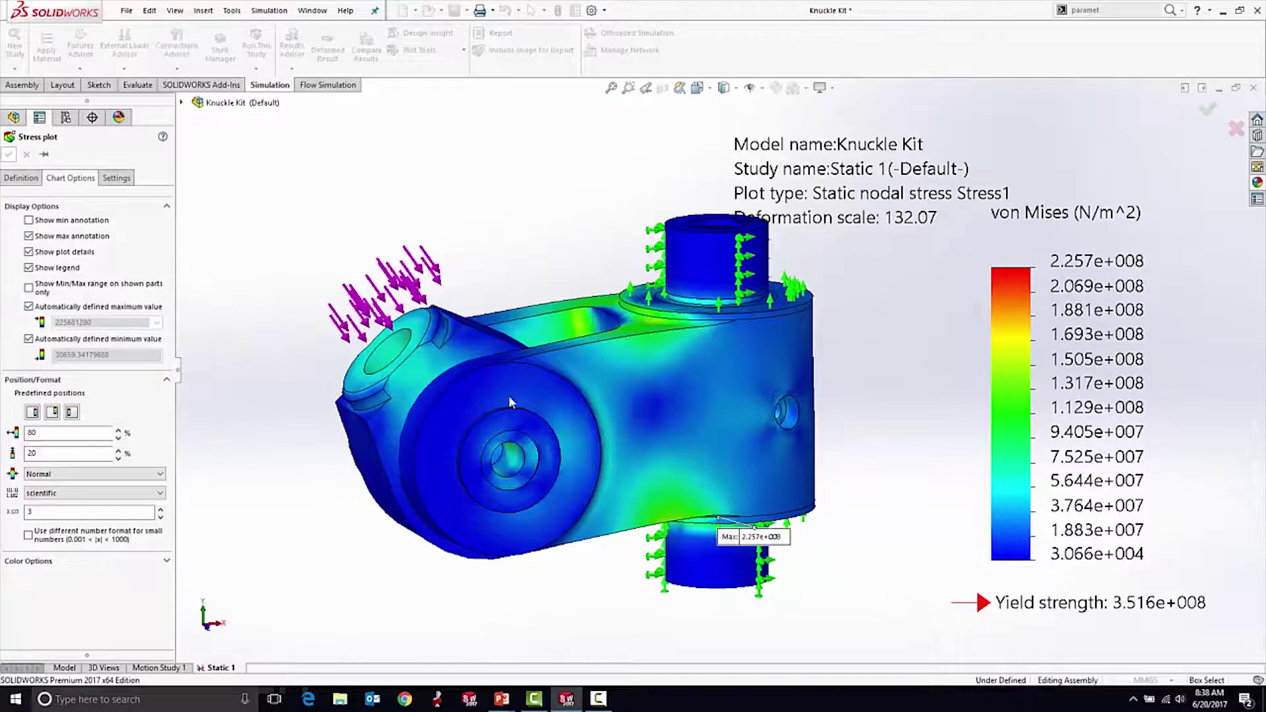
middle_click_drag(824, 547, 800, 441)
left_click_drag(770, 535, 803, 544)
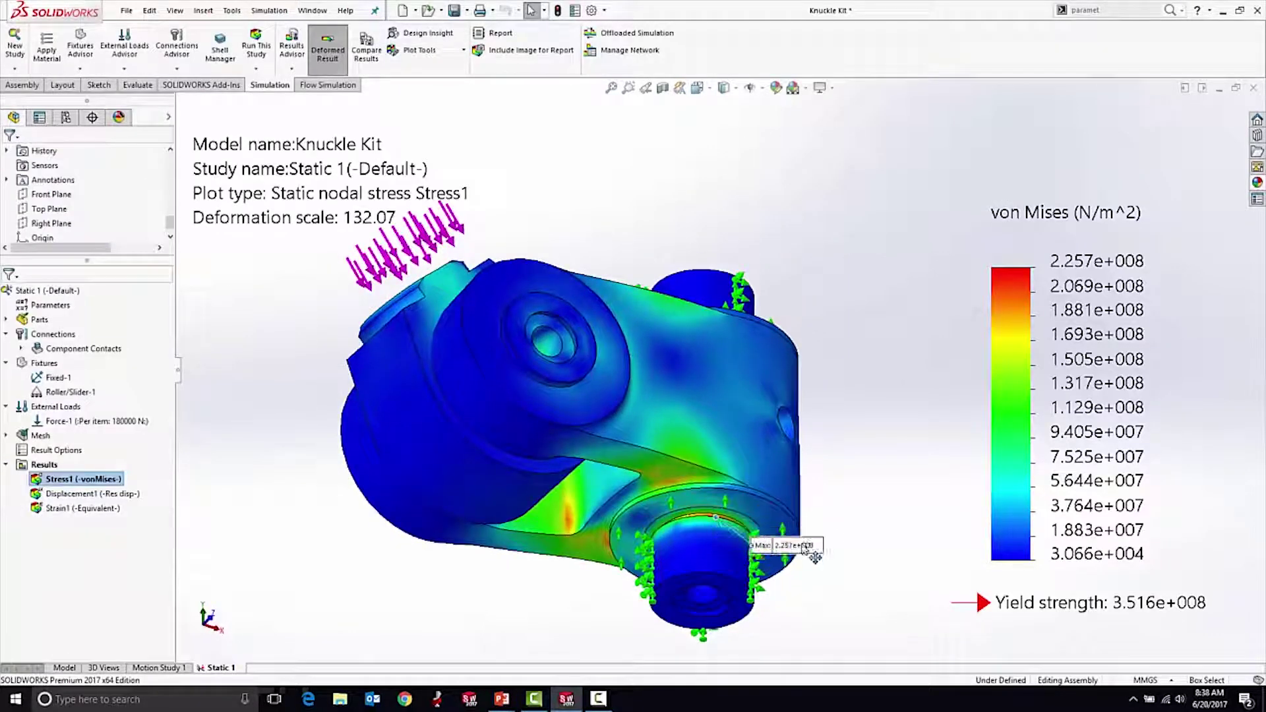
scroll(726, 507, "down", 4)
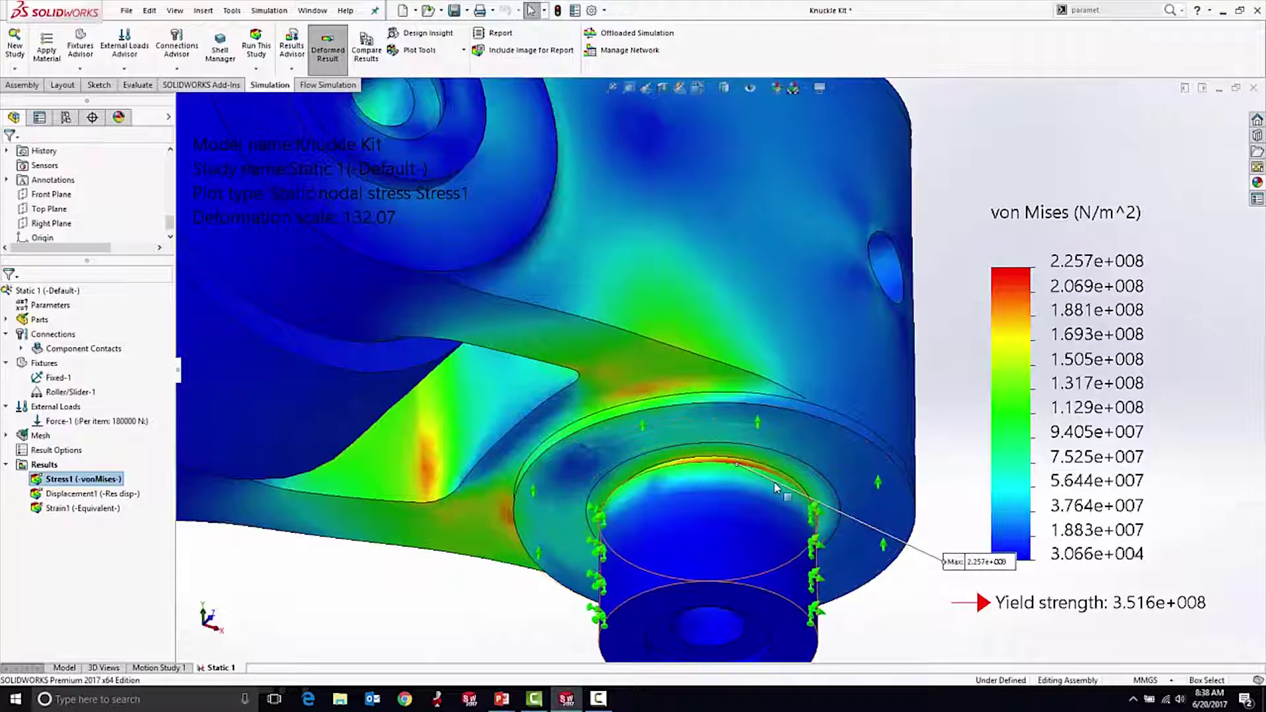
scroll(778, 488, "up", 2)
middle_click_drag(778, 487, 660, 636)
middle_click_drag(766, 480, 566, 158)
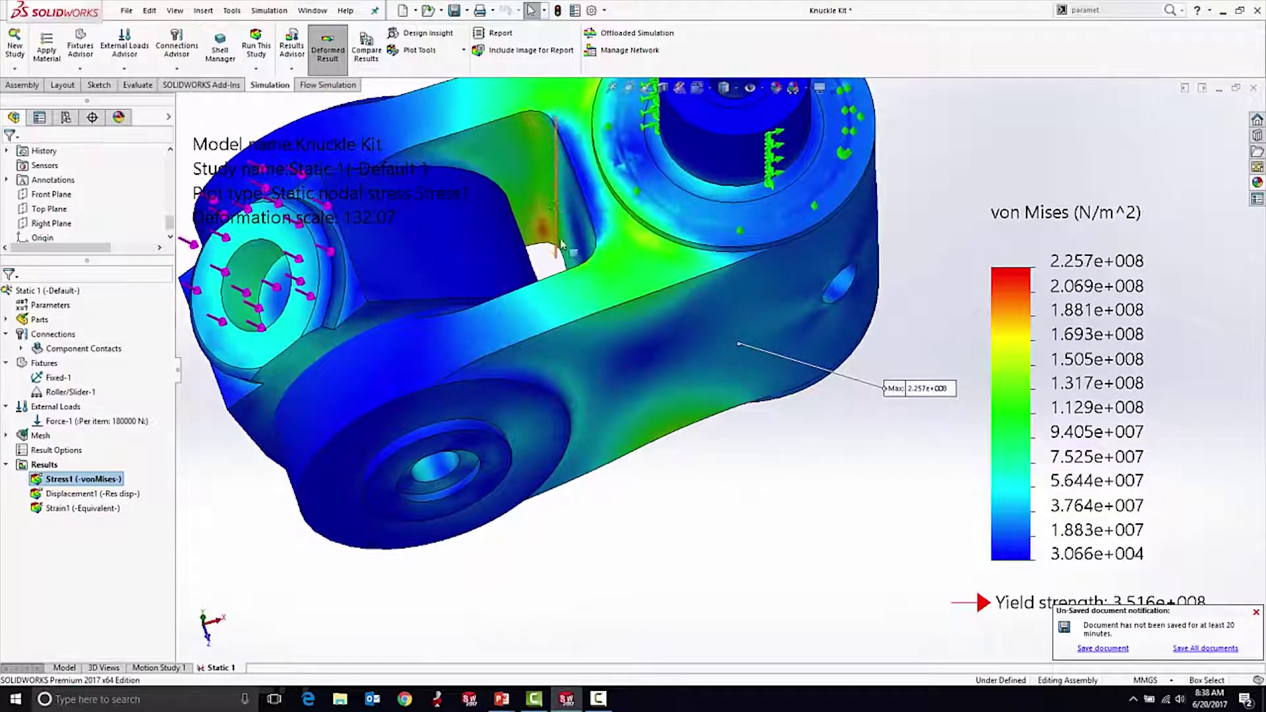
middle_click_drag(743, 526, 837, 505)
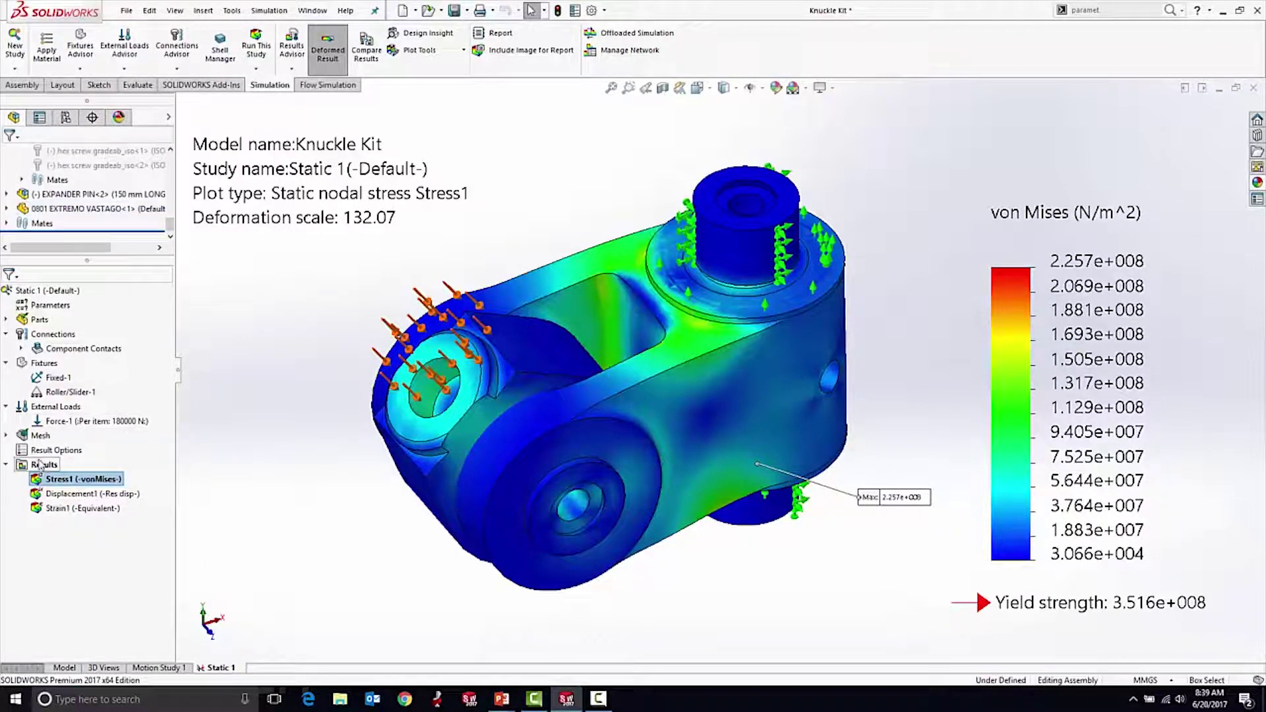
Define a factor of safety plot for all bodies with the Automatic criterion and an upper limit of 3
right_click(41, 464)
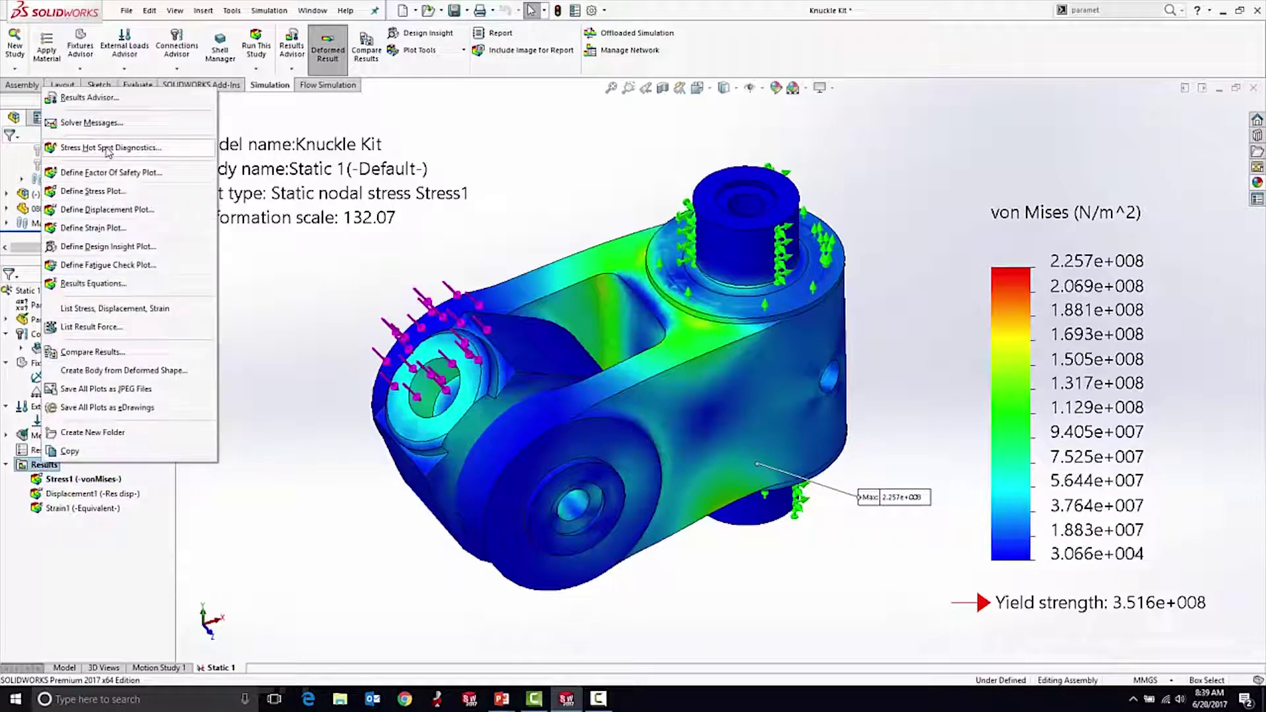
left_click(99, 172)
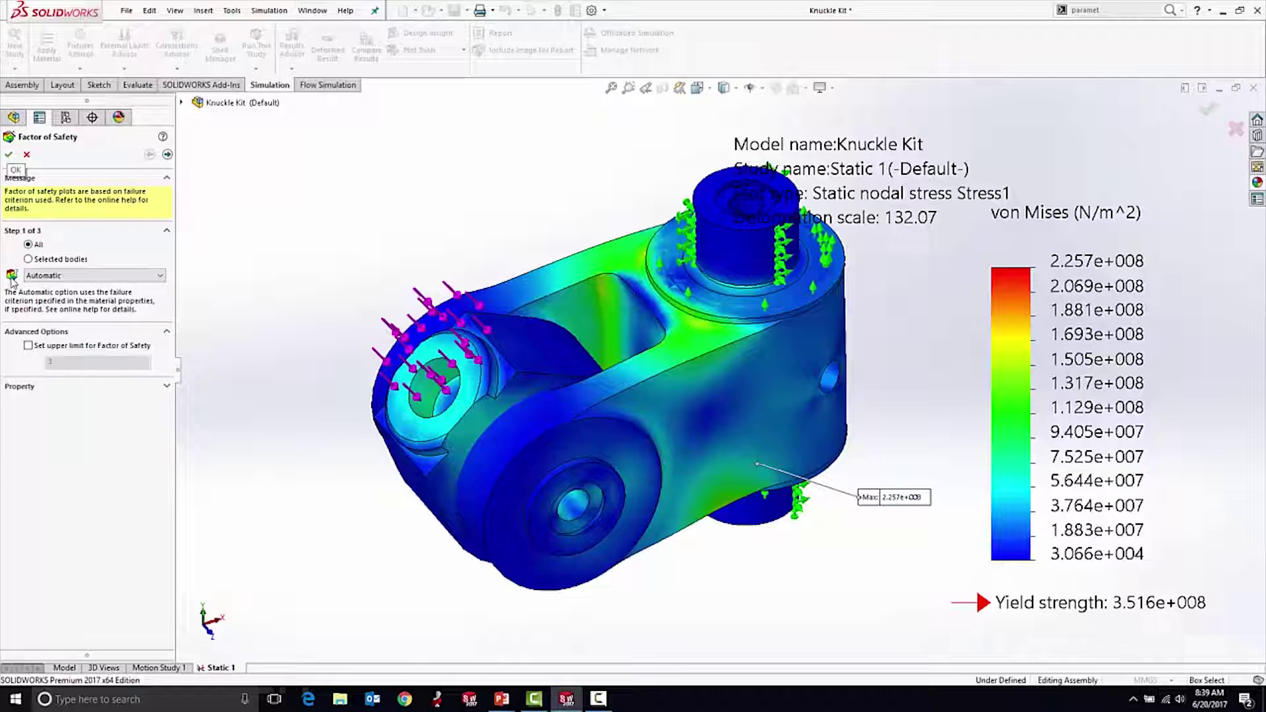
left_click(29, 346)
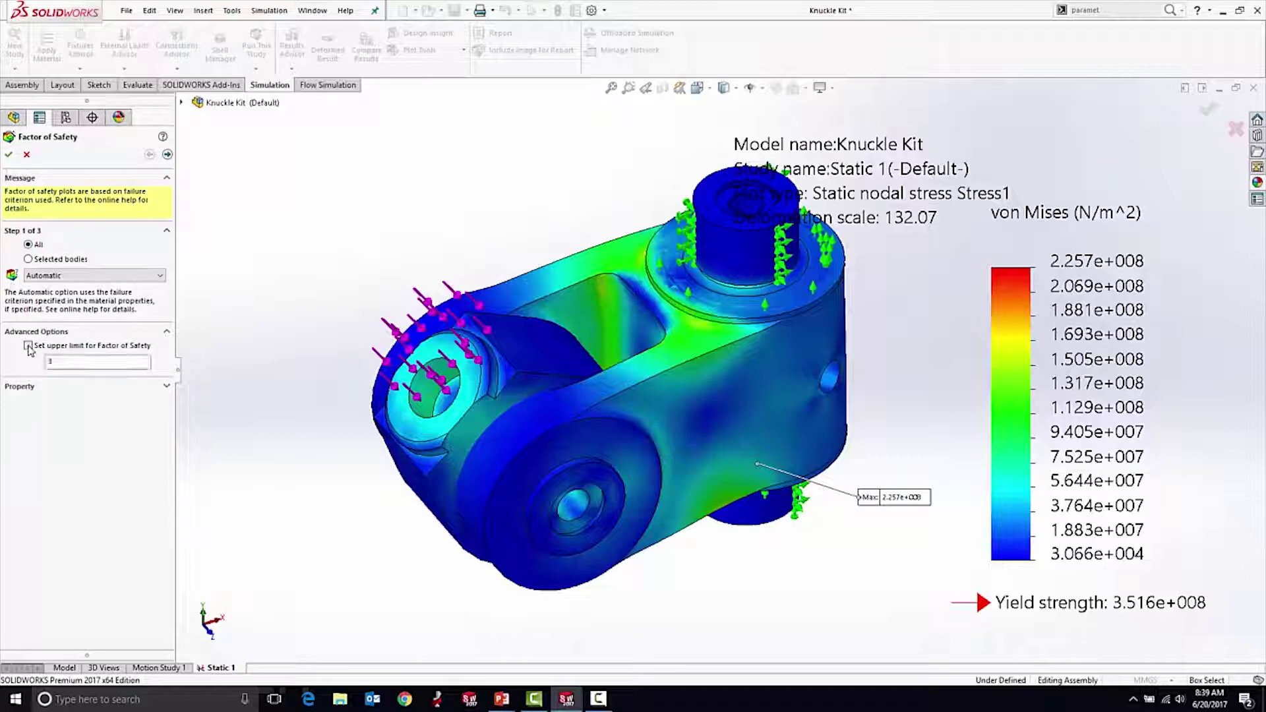
left_click(9, 156)
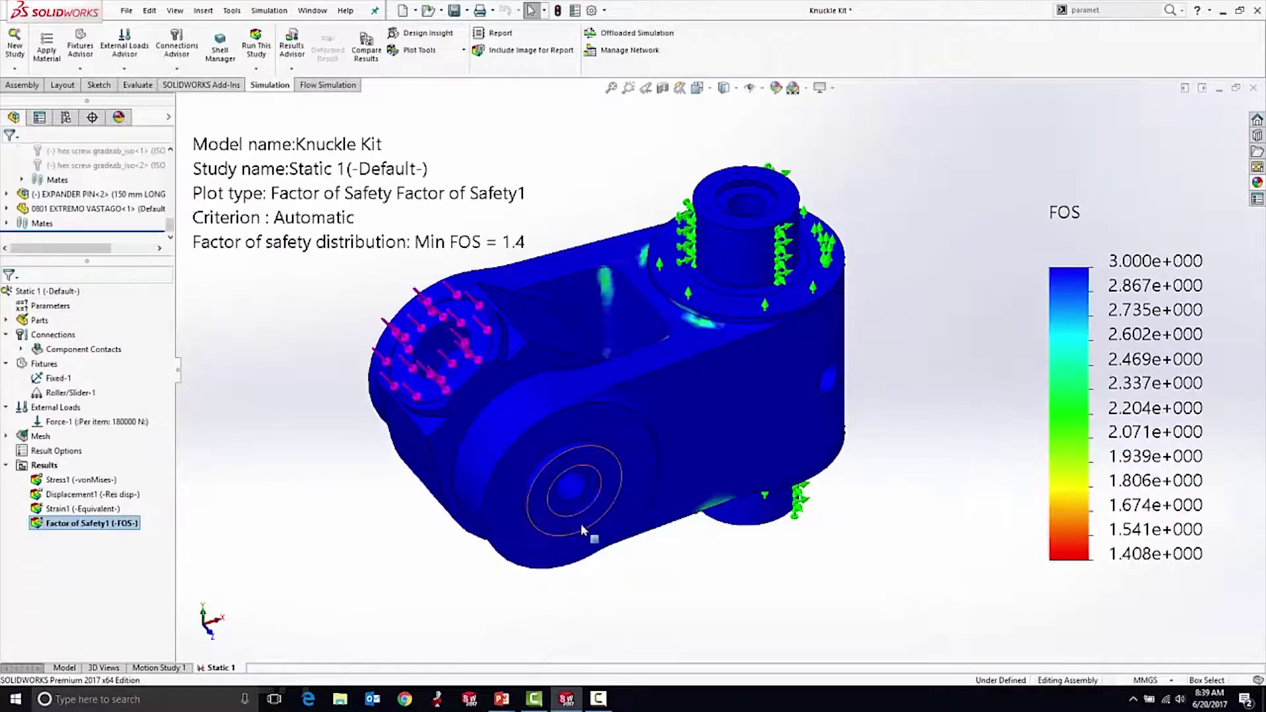
middle_click_drag(712, 568, 682, 628)
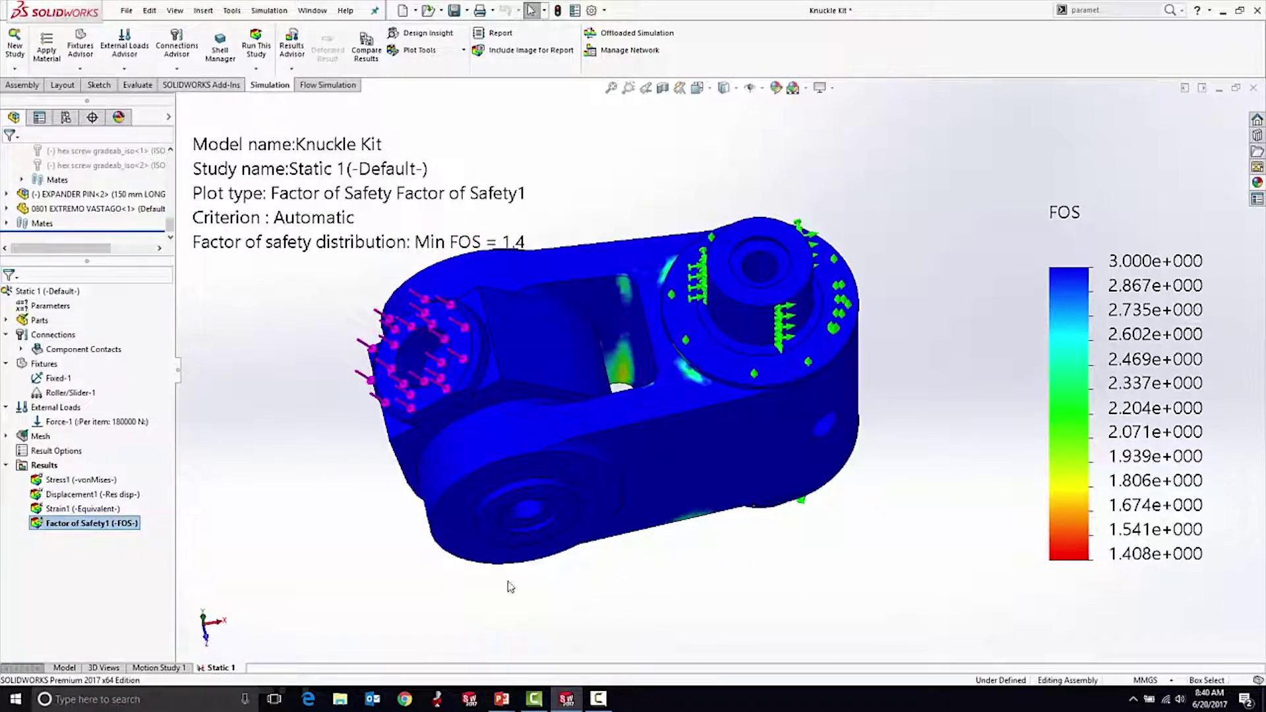
middle_click_drag(338, 589, 626, 290)
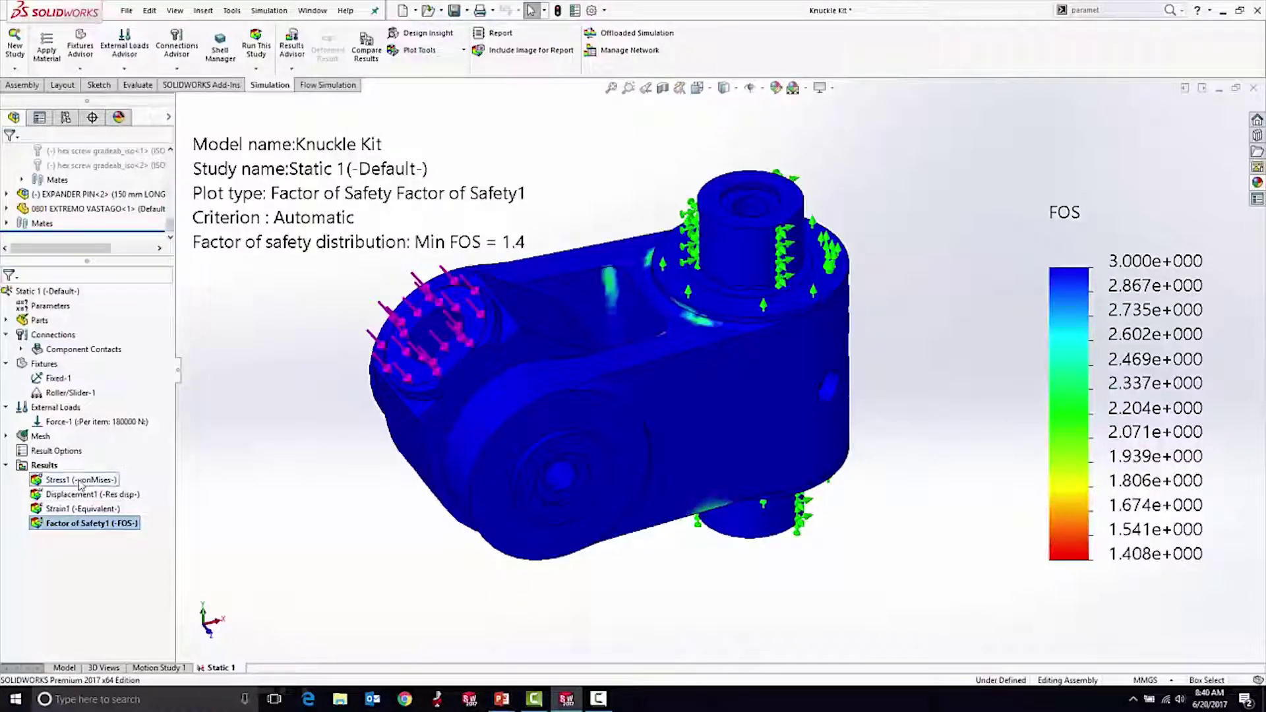
Probe the von Mises stress at five locations across the inner corner of the knuckle's slot
left_click(79, 480)
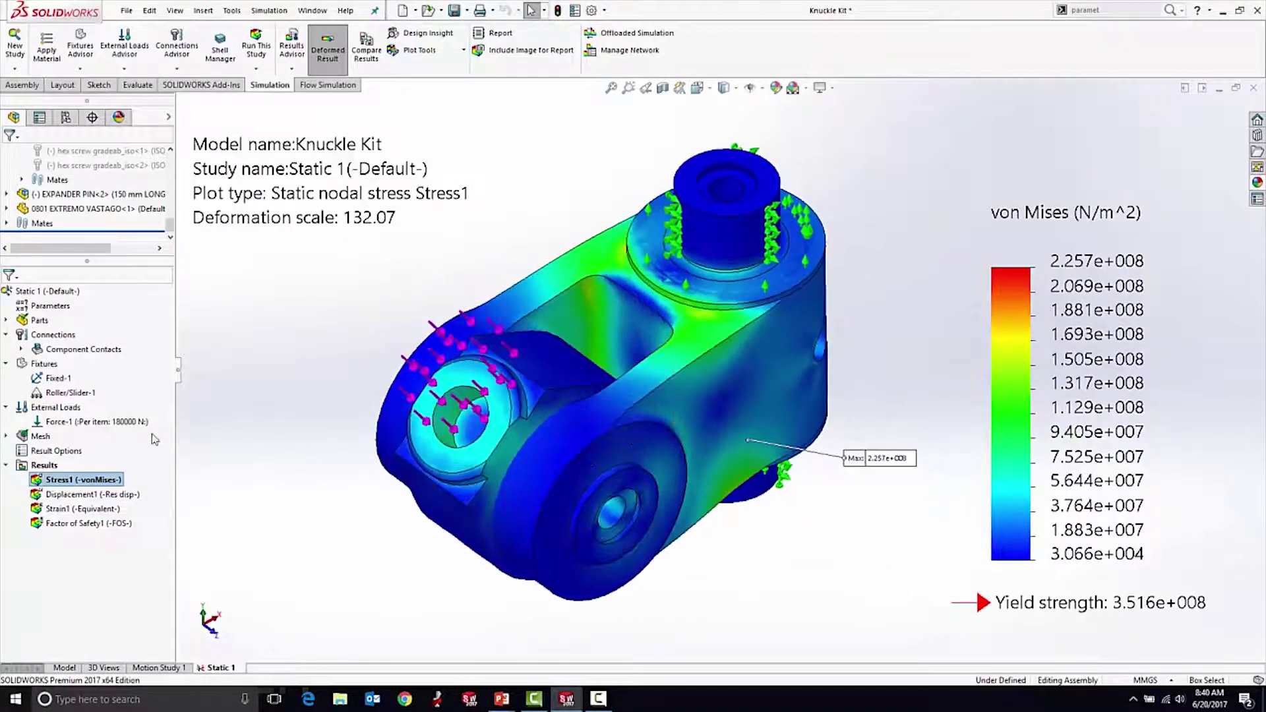
right_click(62, 481)
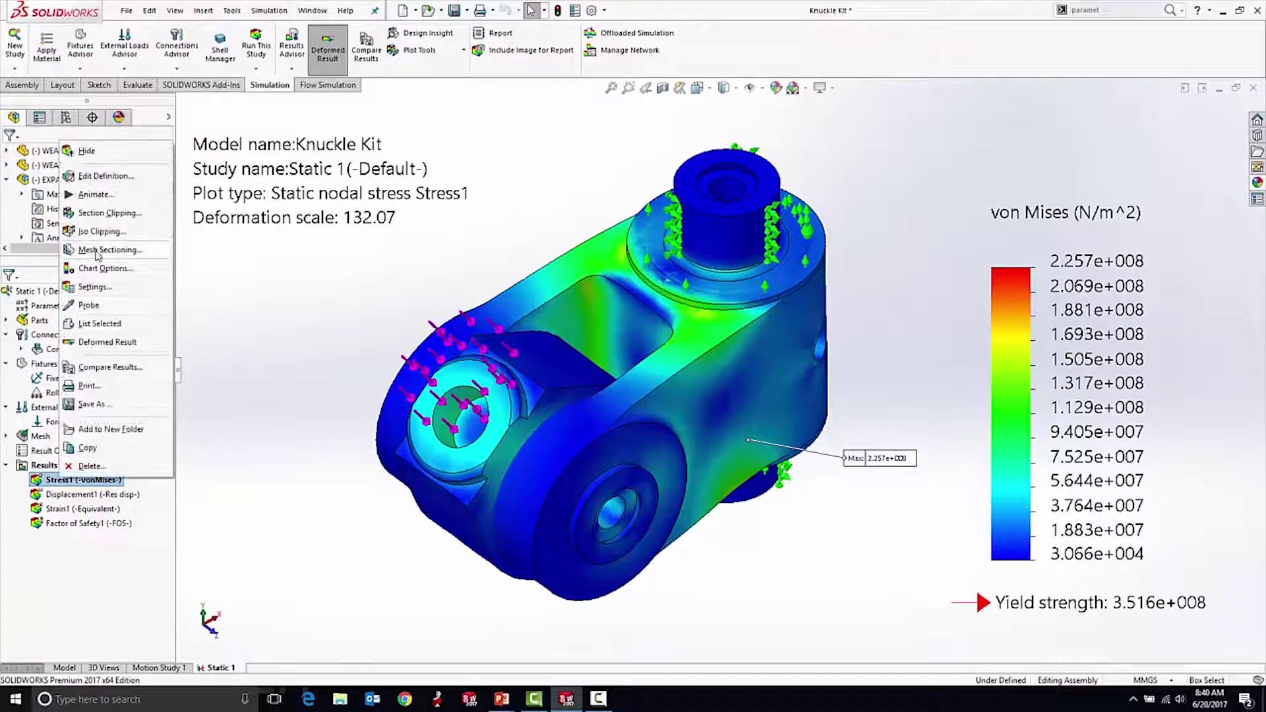
left_click(89, 306)
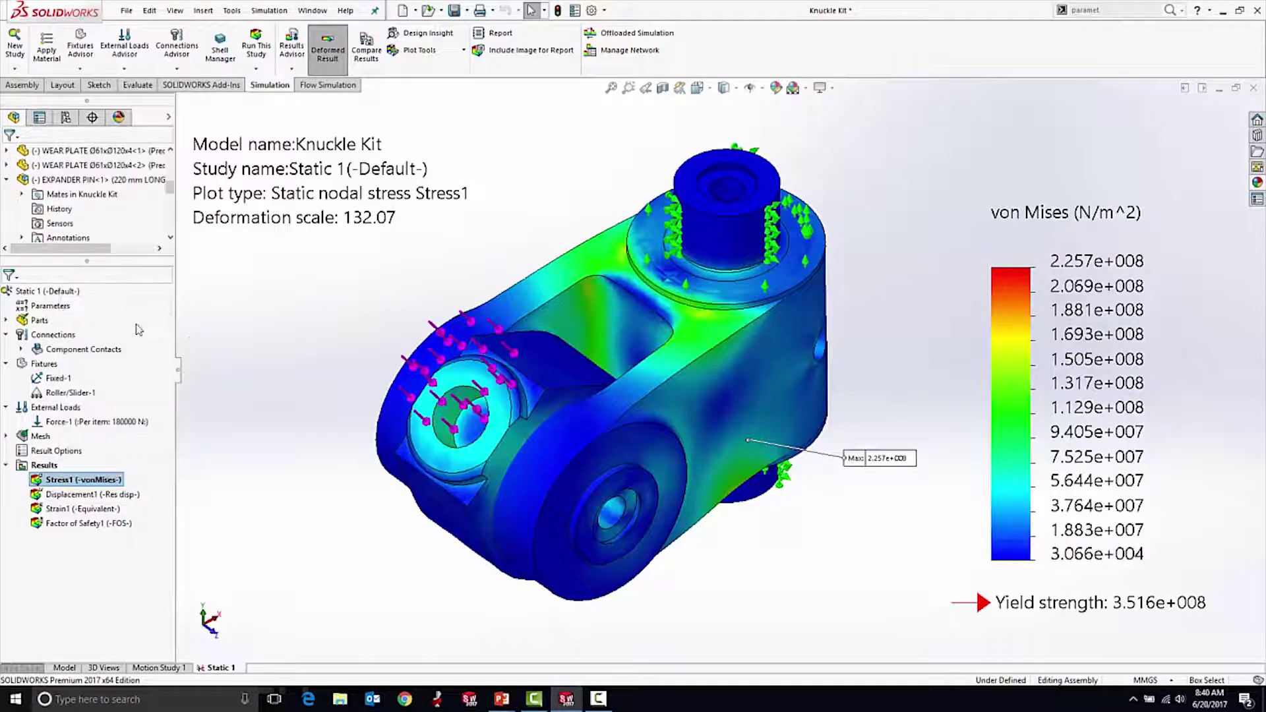
left_click(573, 298)
left_click(583, 290)
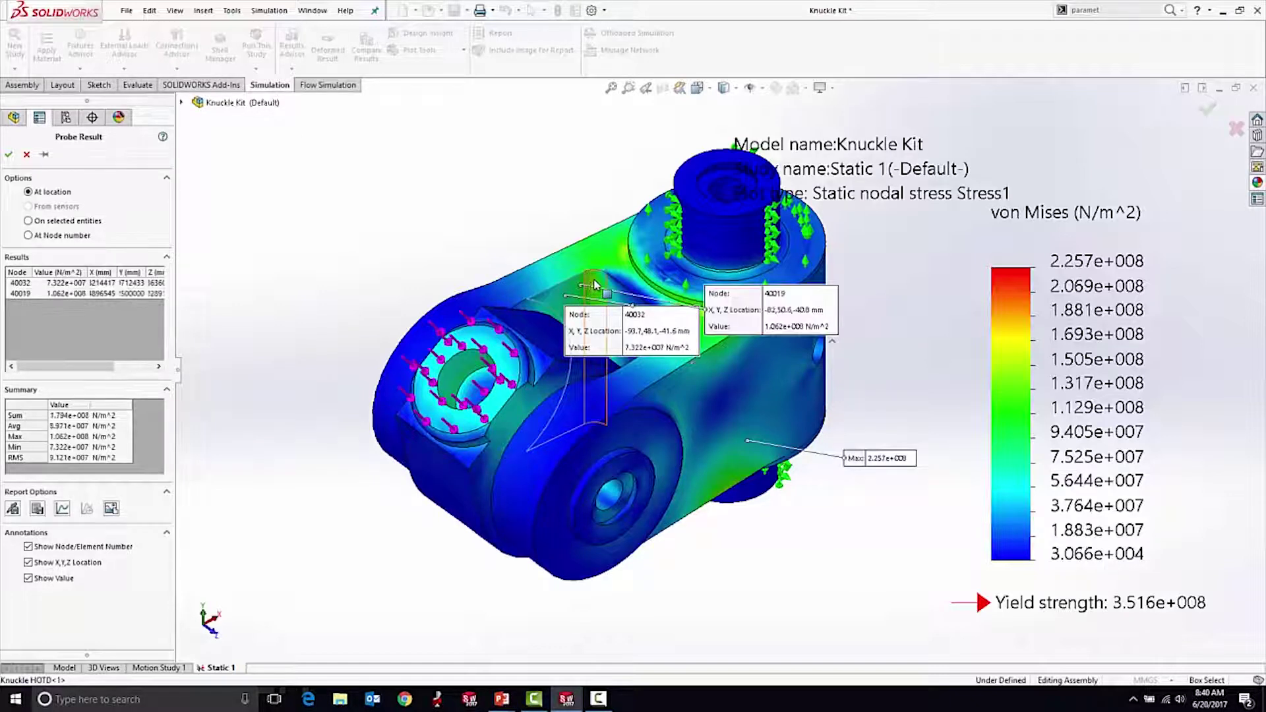
left_click(594, 282)
left_click(607, 286)
left_click(623, 294)
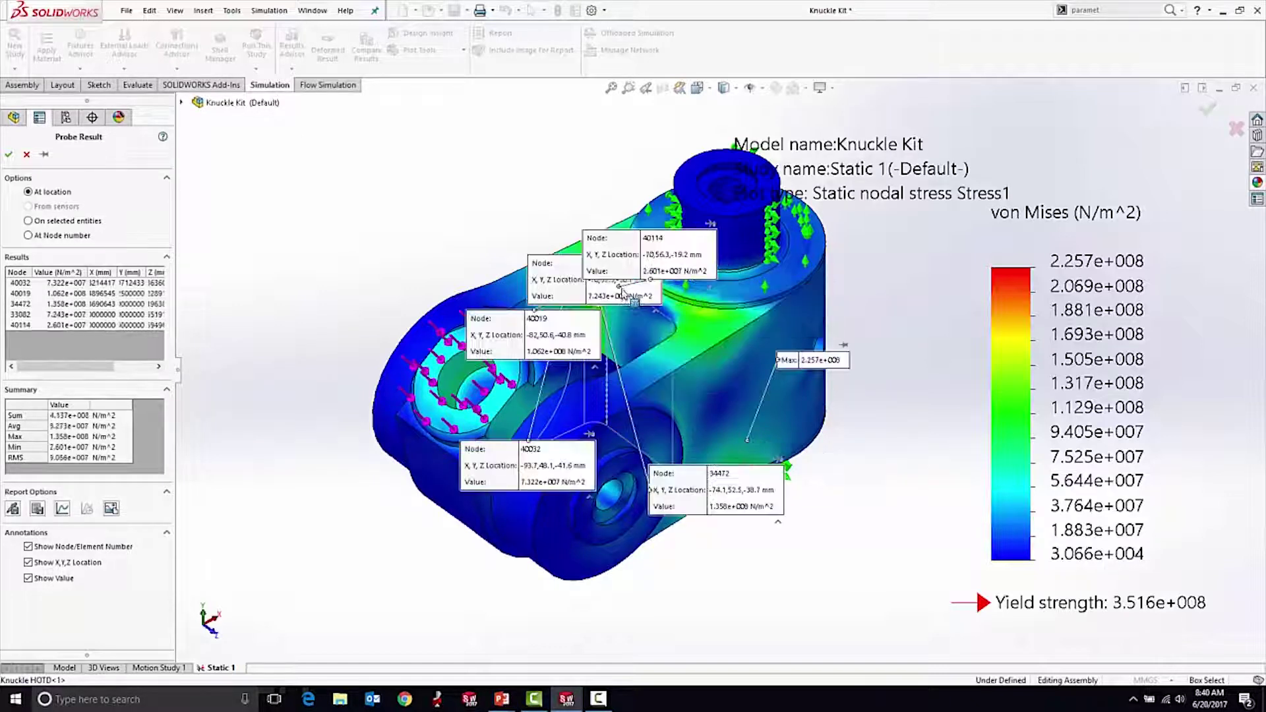
Move the five probe callouts clear of the high-stress area and graph the probed von Mises stresses by node
left_click_drag(643, 249, 837, 143)
left_click_drag(597, 291, 532, 159)
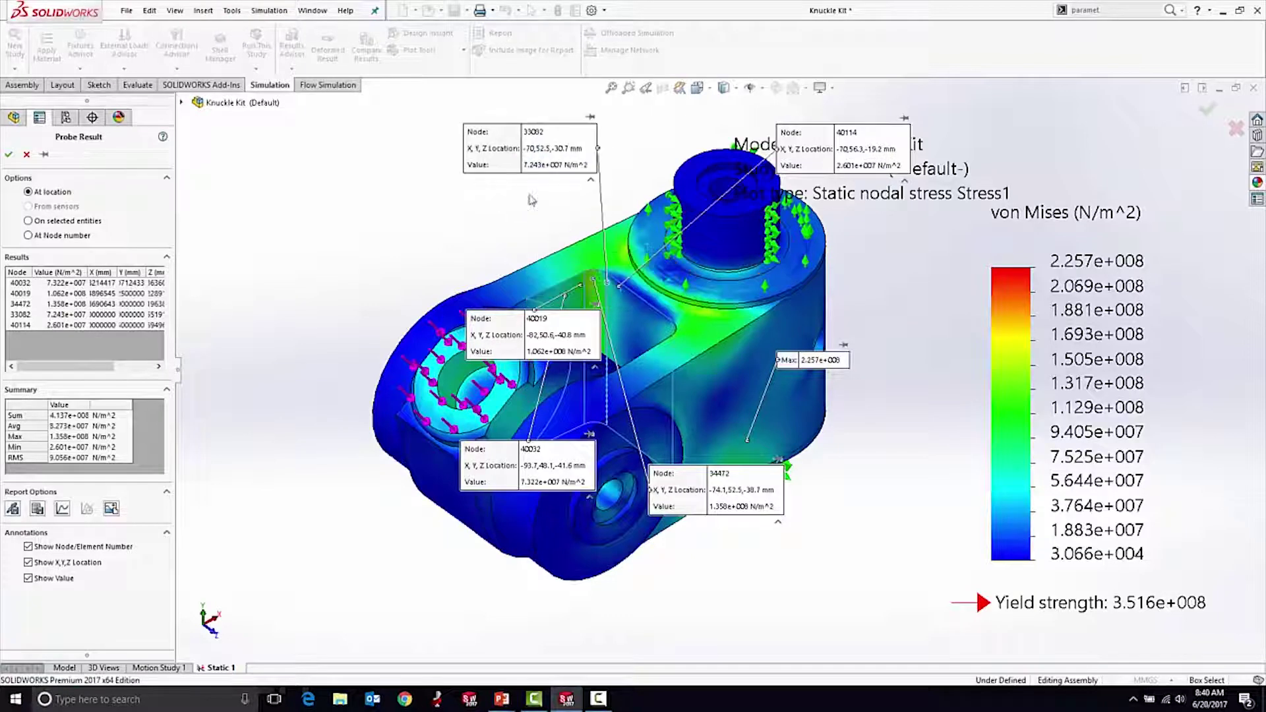
left_click_drag(555, 341, 356, 216)
left_click_drag(706, 491, 243, 100)
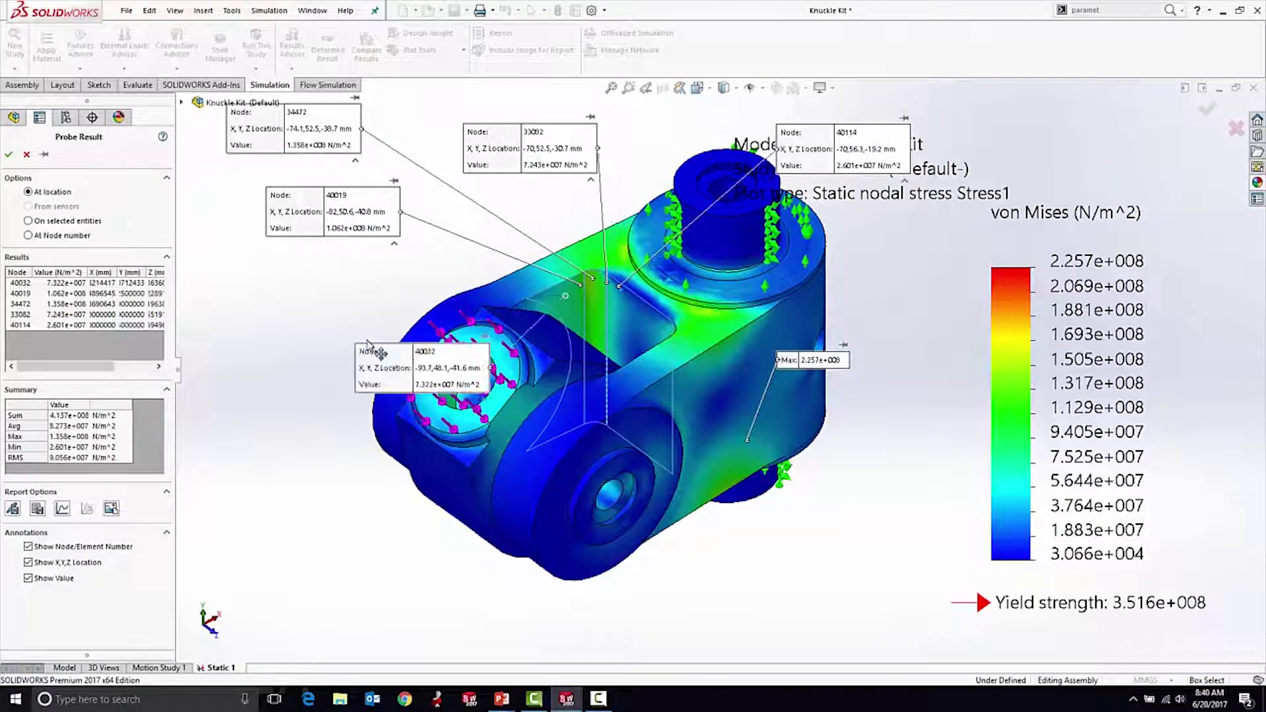
left_click_drag(488, 457, 275, 267)
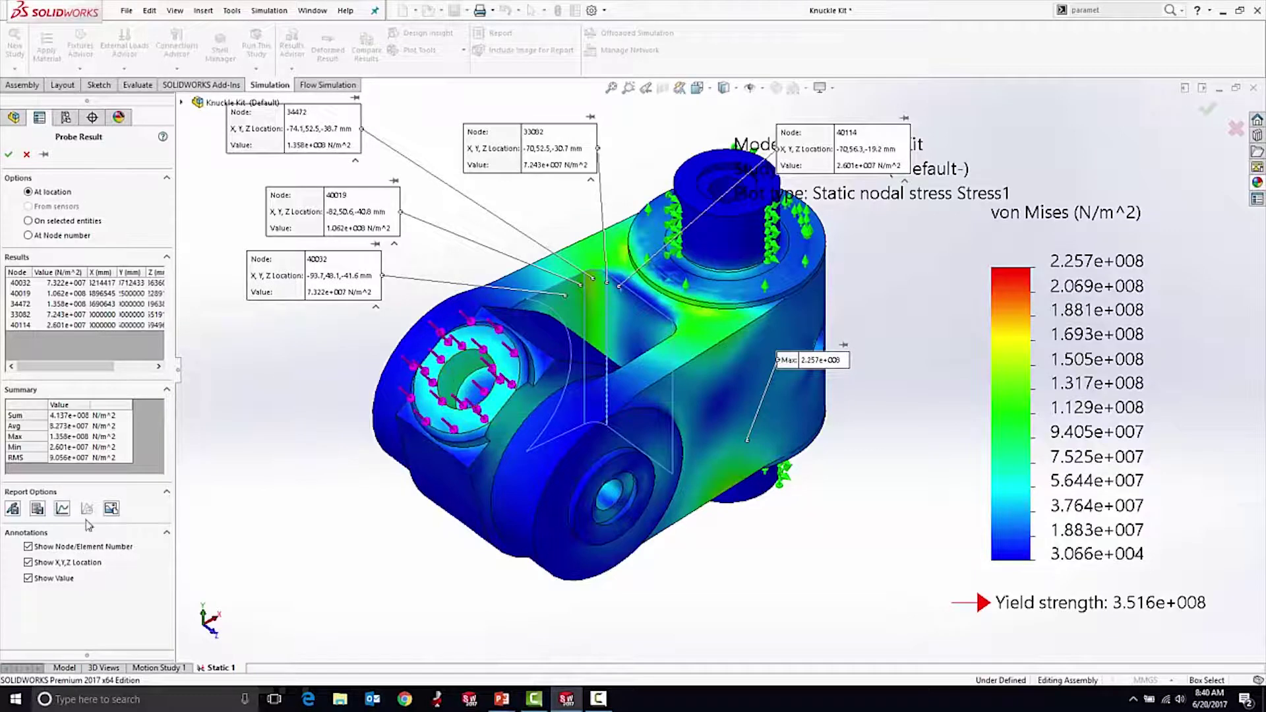
left_click(63, 508)
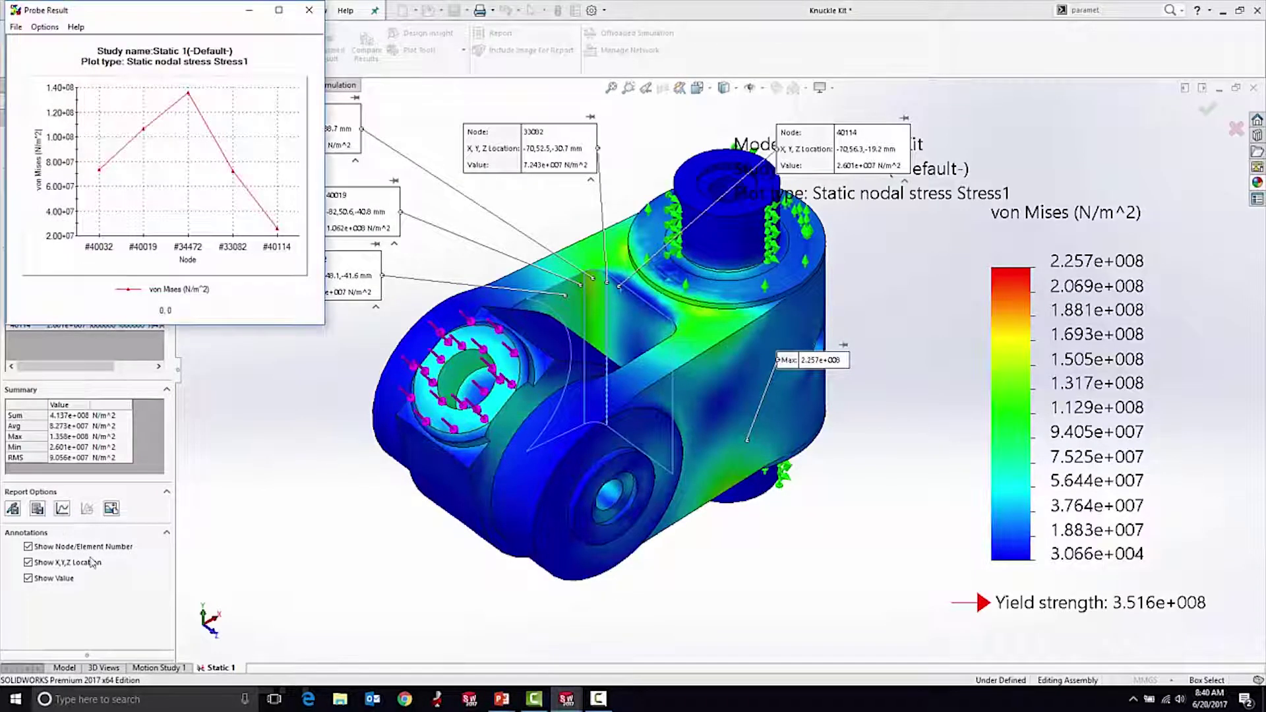
Close the probe graph and inspect the von Mises stresses inside the assembly with a section clip on the Front Plane
left_click(310, 10)
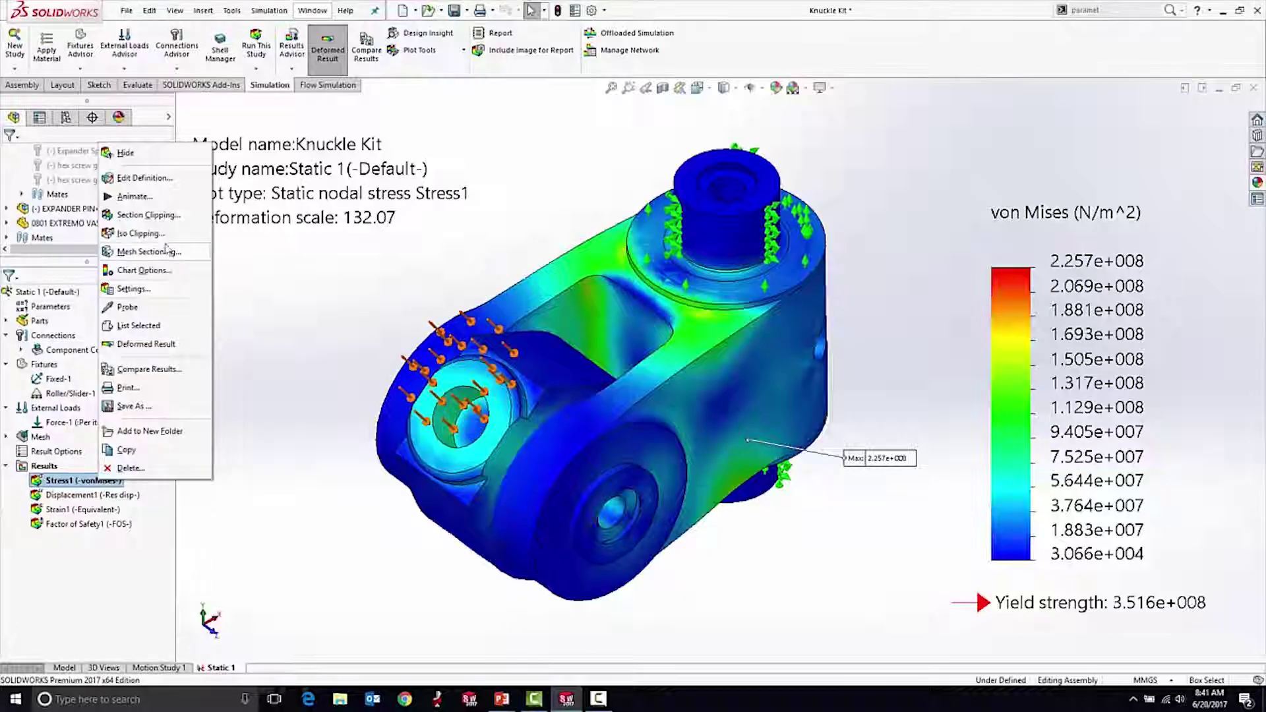
left_click(148, 219)
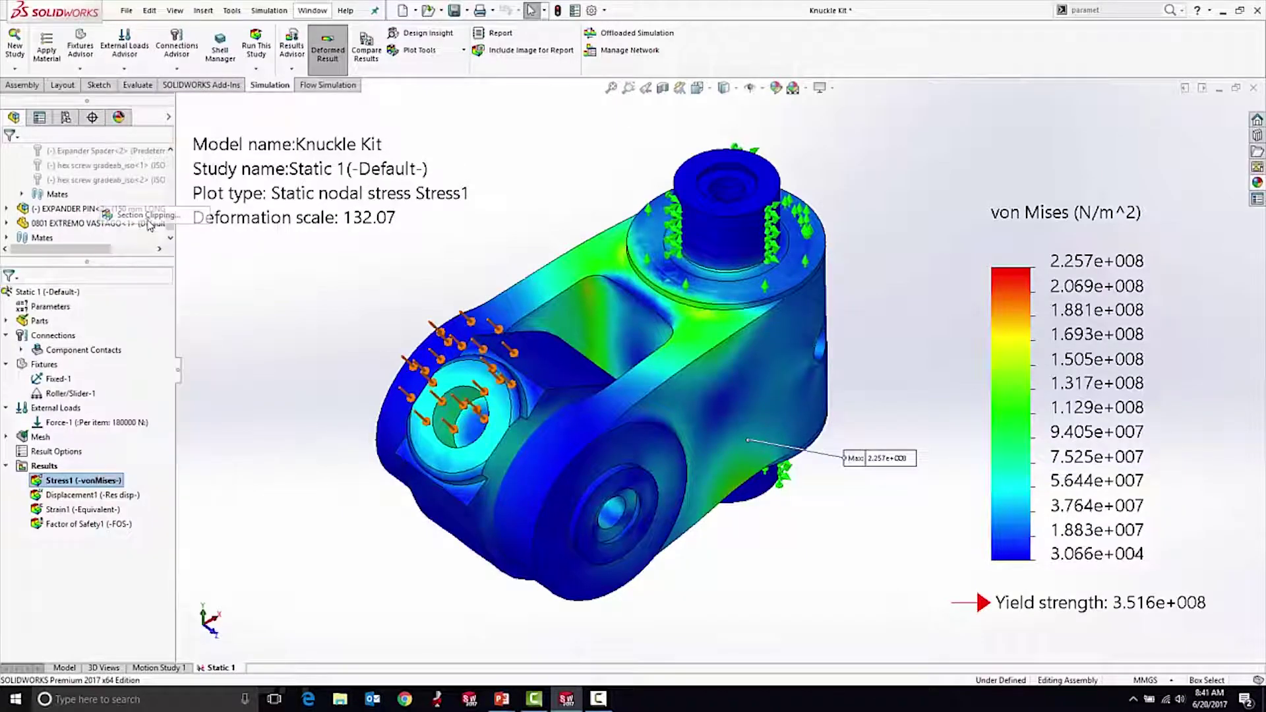
middle_click_drag(727, 354, 718, 299)
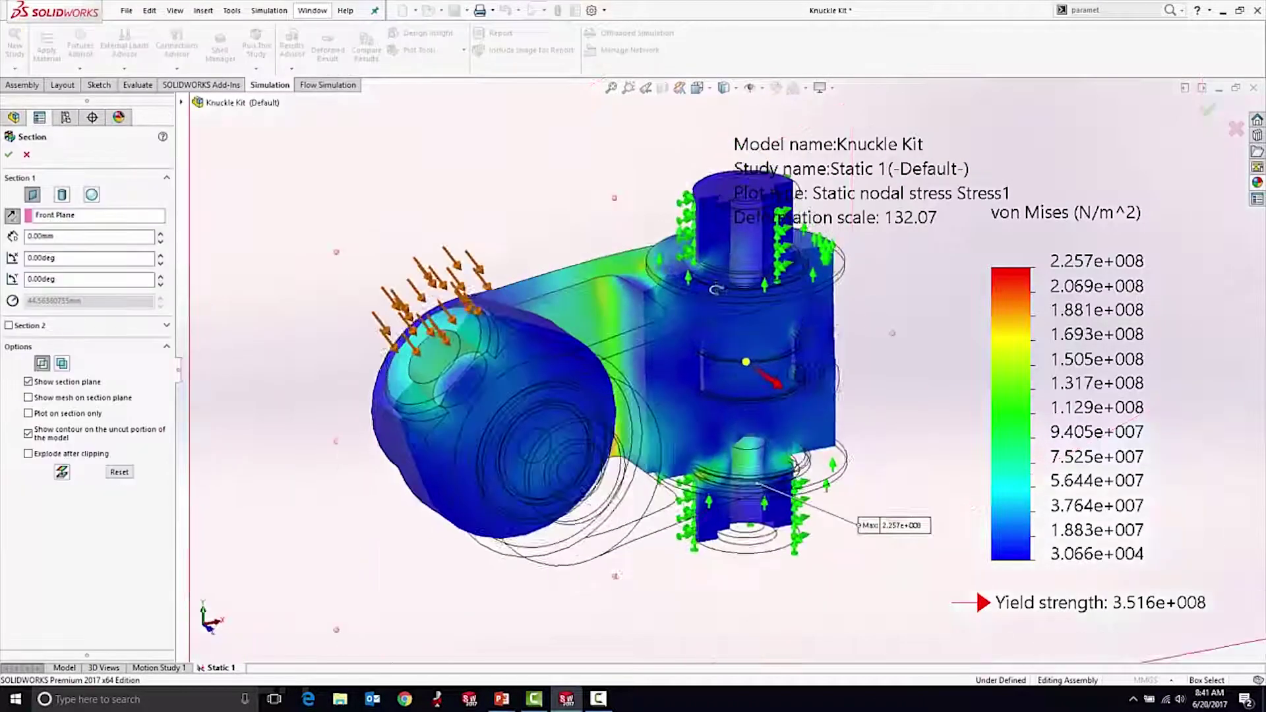
left_click_drag(779, 394, 720, 402)
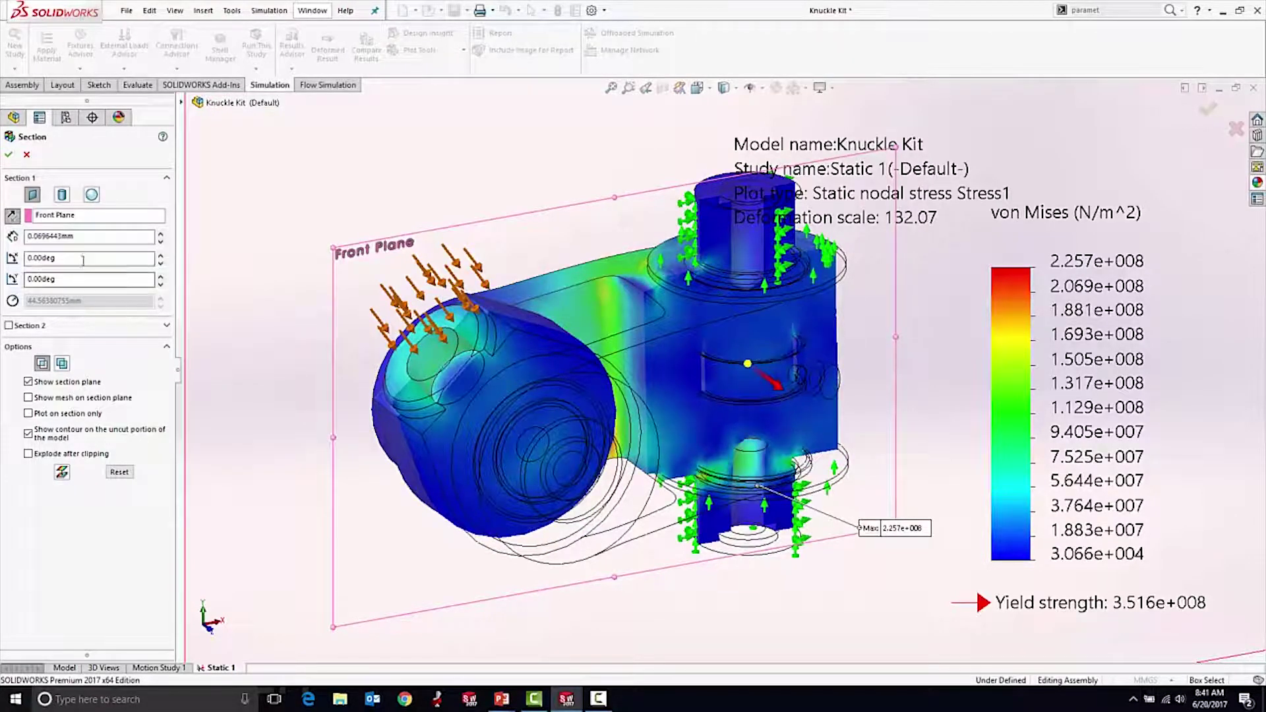
left_click(27, 156)
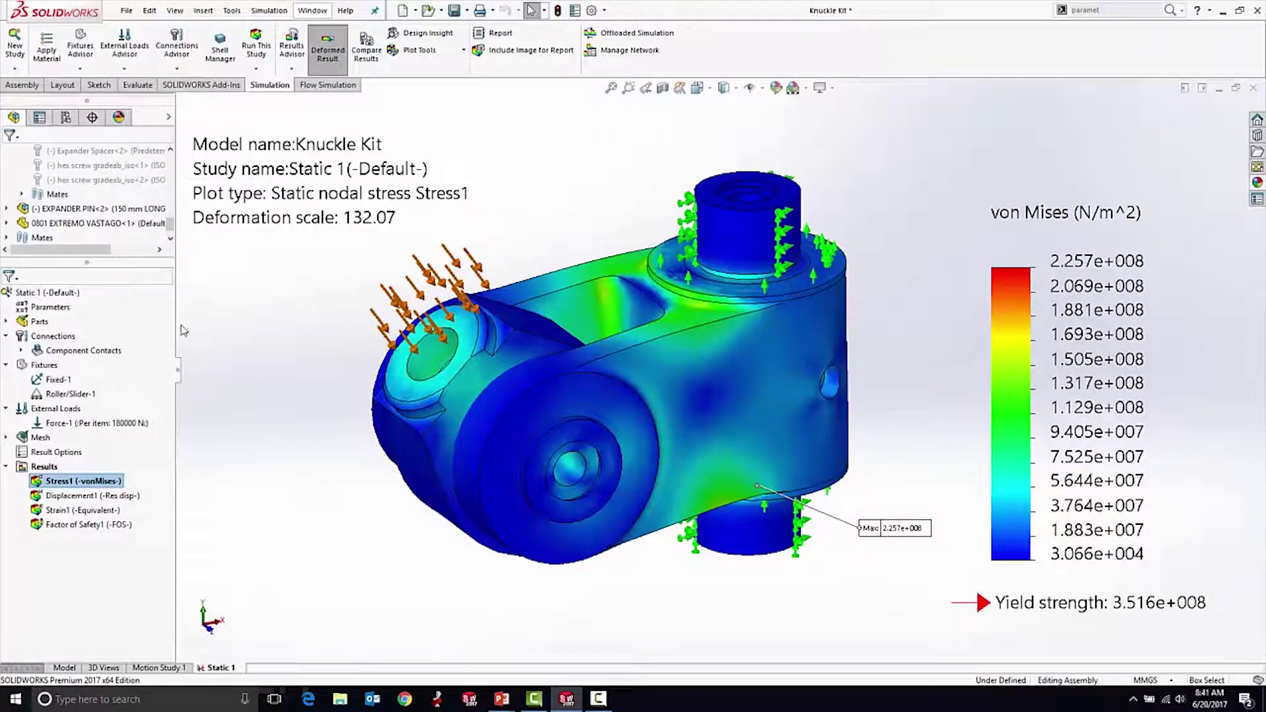
Examine the regions of the von Mises plot above an iso clipping value of 88034400 N/m^2 from several sides
right_click(92, 485)
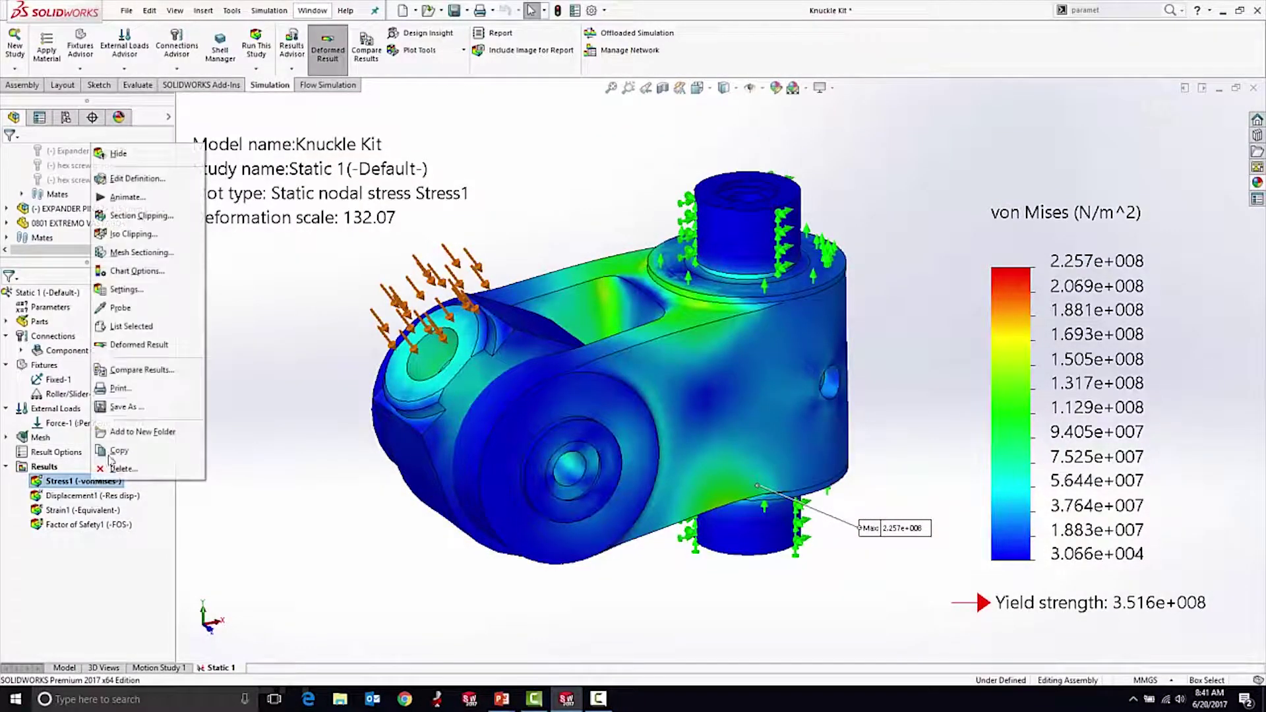
left_click(108, 235)
middle_click_drag(362, 428, 394, 520)
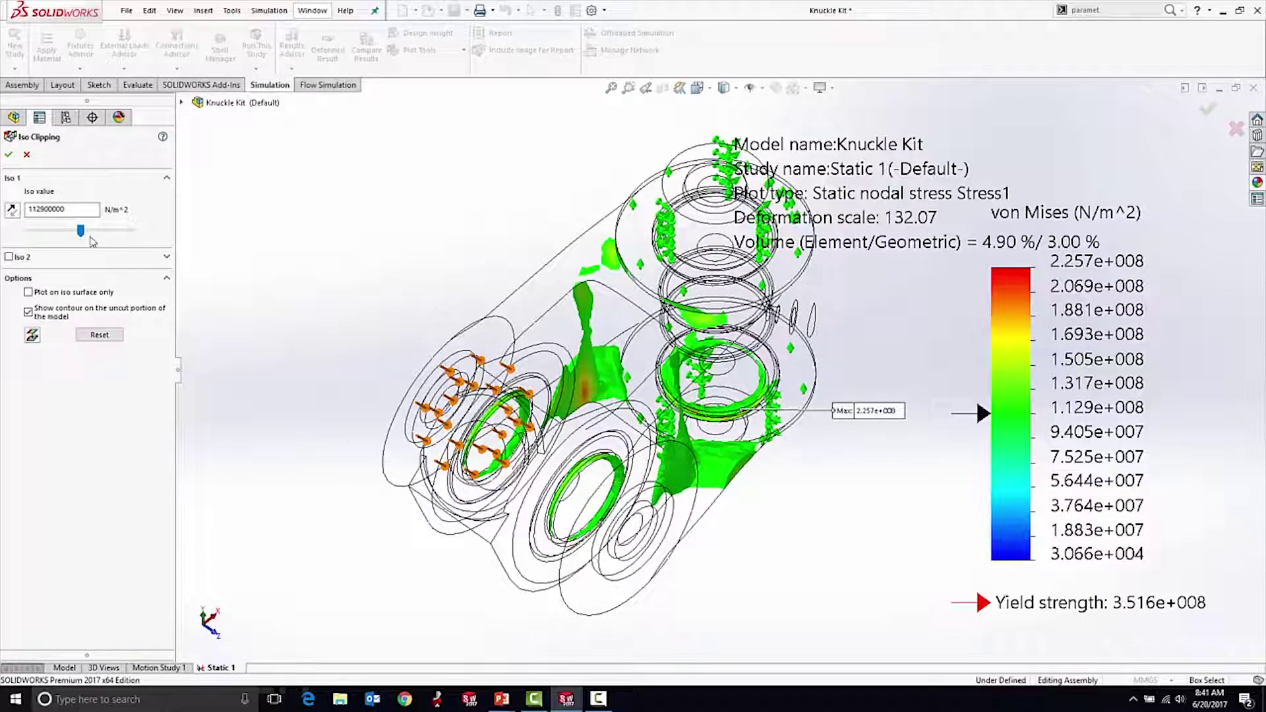
mouse_move(80, 230)
left_mouse_down()
mouse_move(97, 232)
mouse_move(68, 245)
left_mouse_up()
middle_click_drag(659, 330, 742, 454)
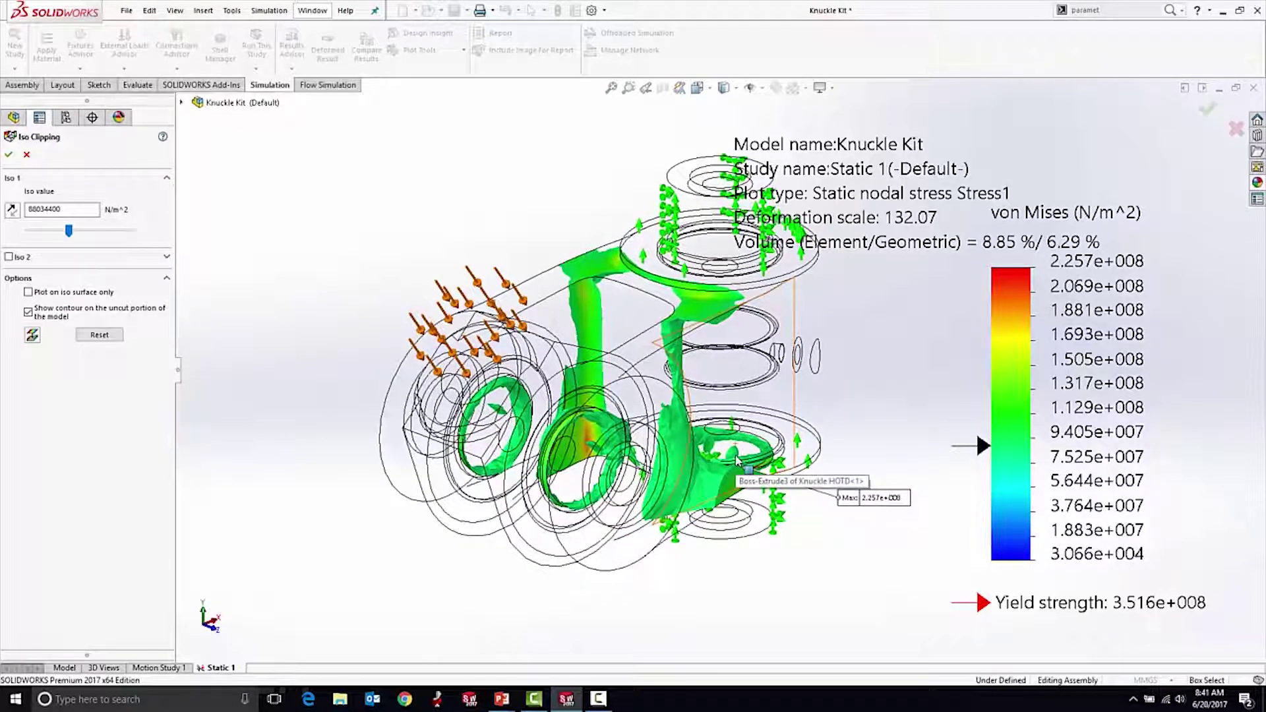
middle_click_drag(692, 489, 649, 465)
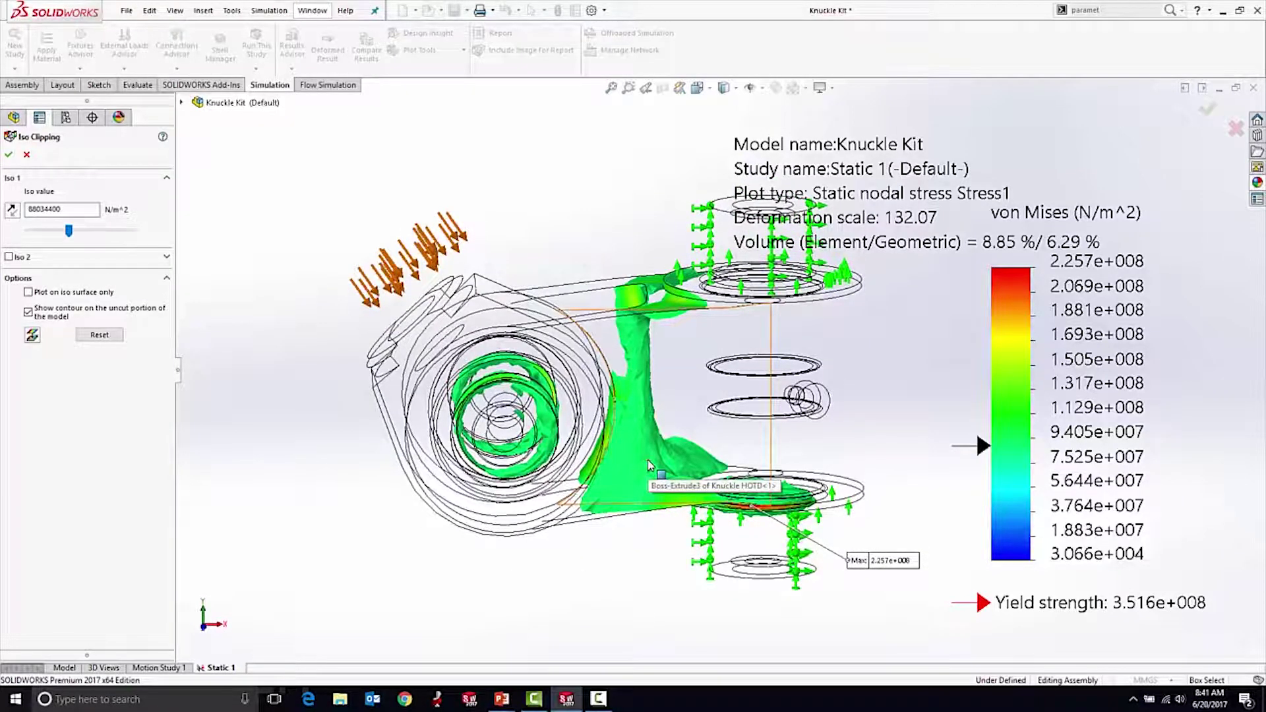
middle_click_drag(650, 465, 682, 465)
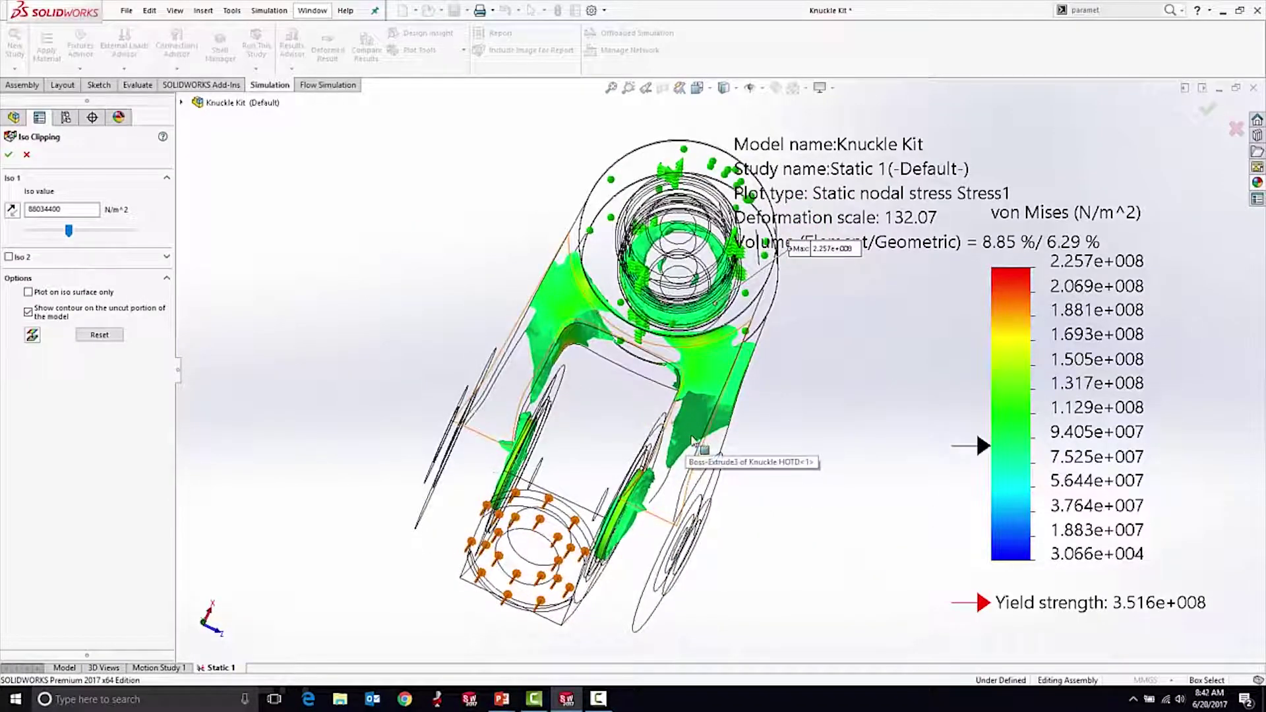
middle_click_drag(689, 441, 649, 354)
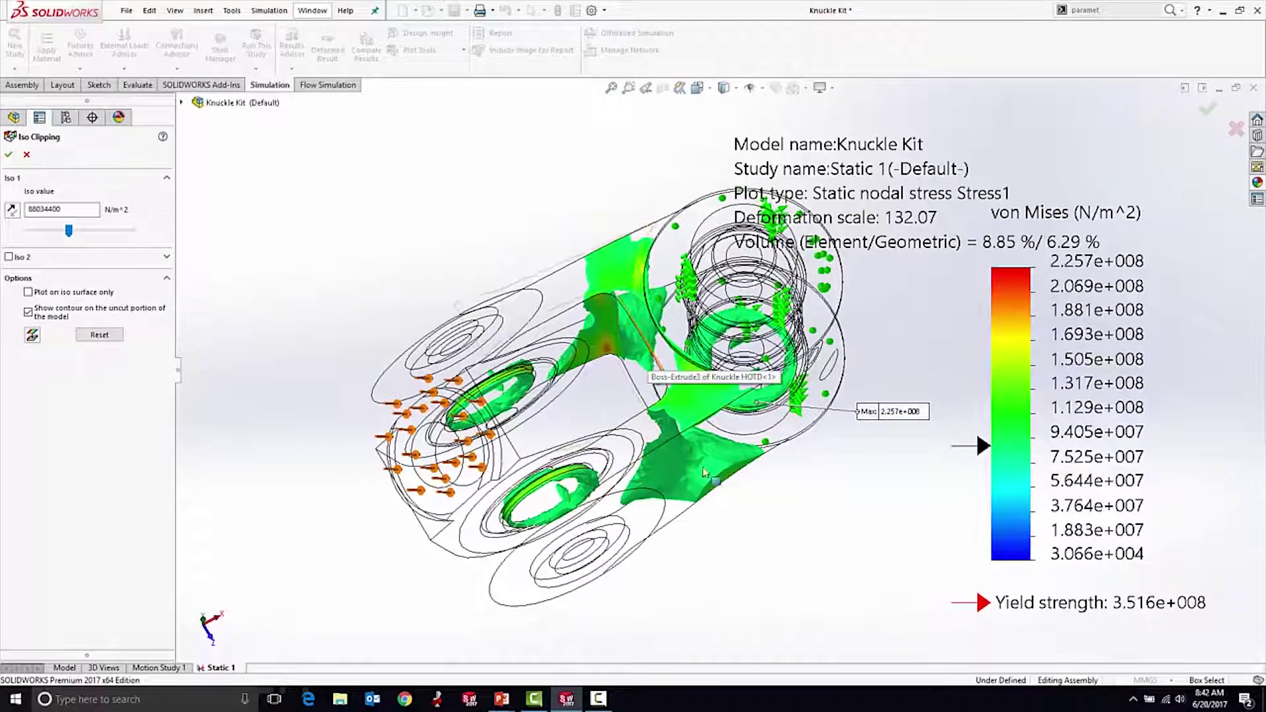
middle_click_drag(748, 543, 764, 532)
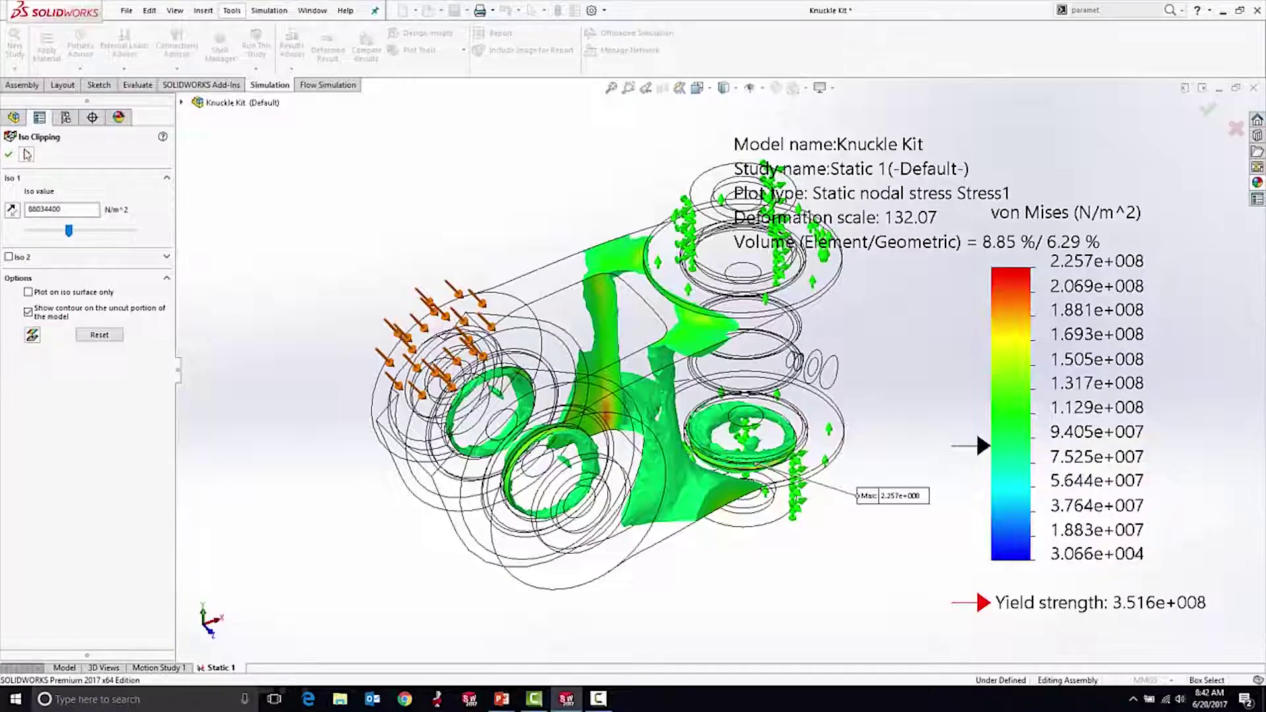
left_click(25, 160)
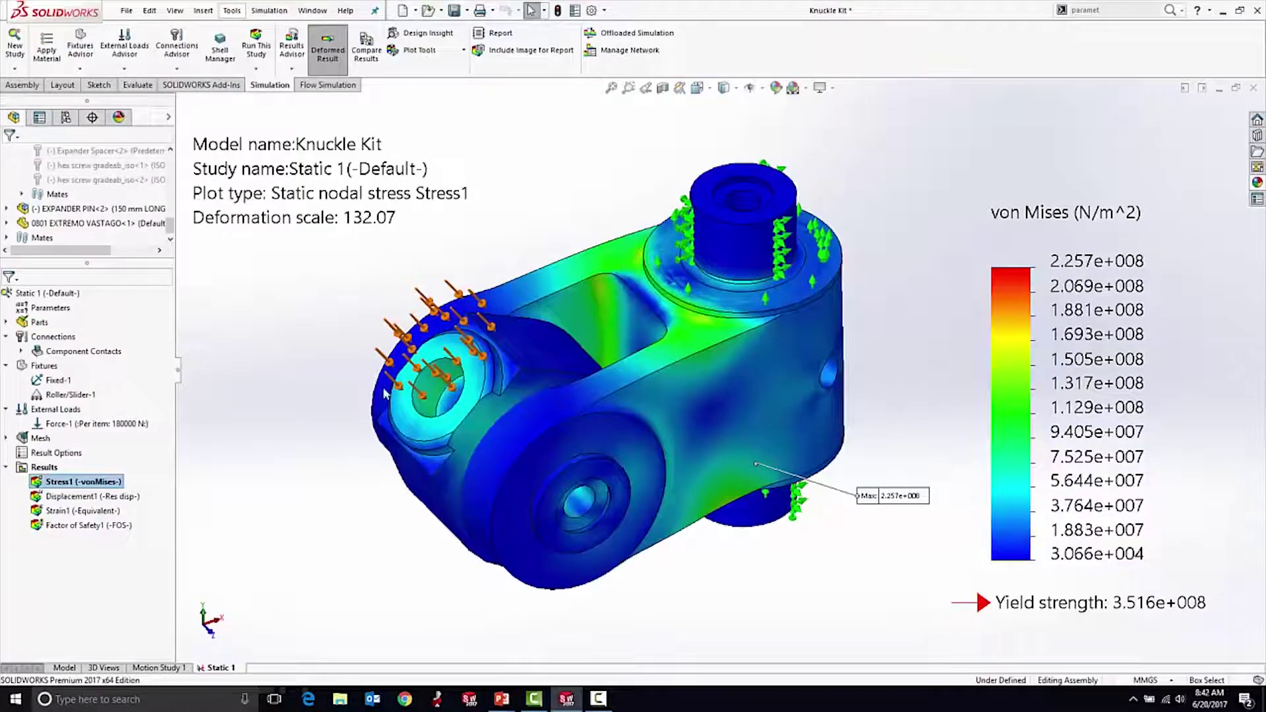
scroll(427, 555, "up", 1)
middle_click_drag(439, 560, 468, 499)
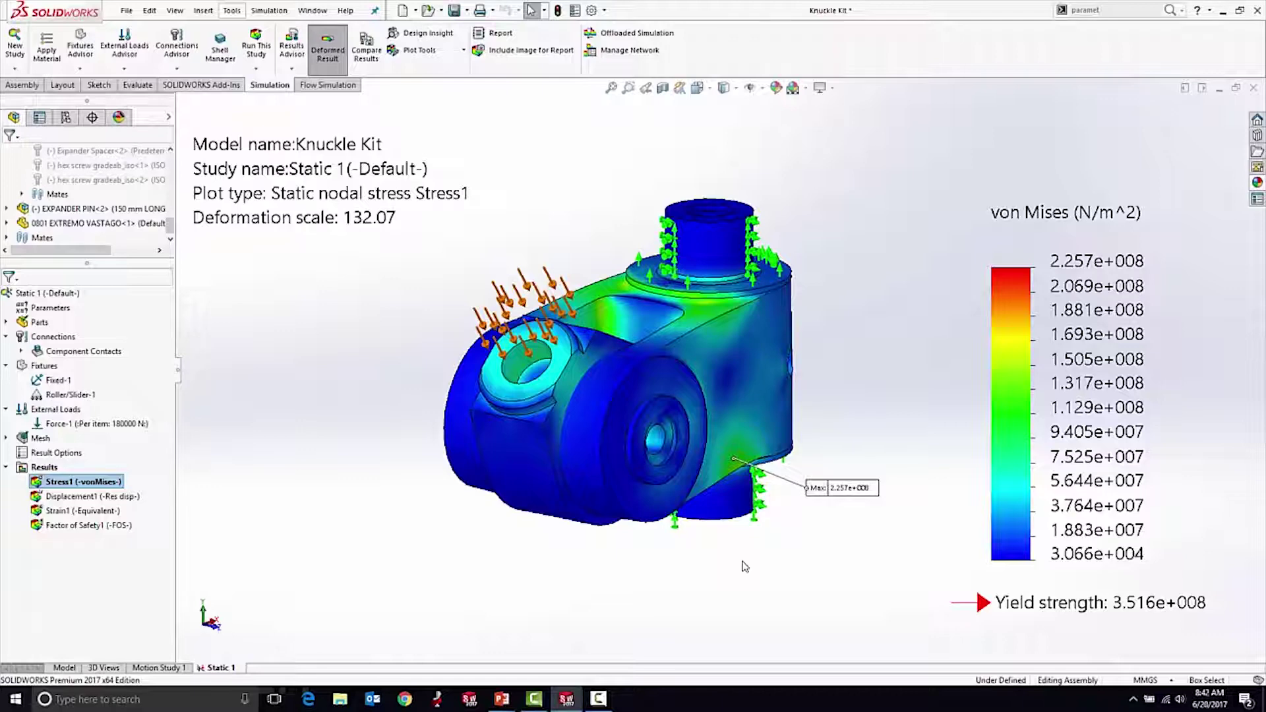
middle_click_drag(741, 565, 646, 613)
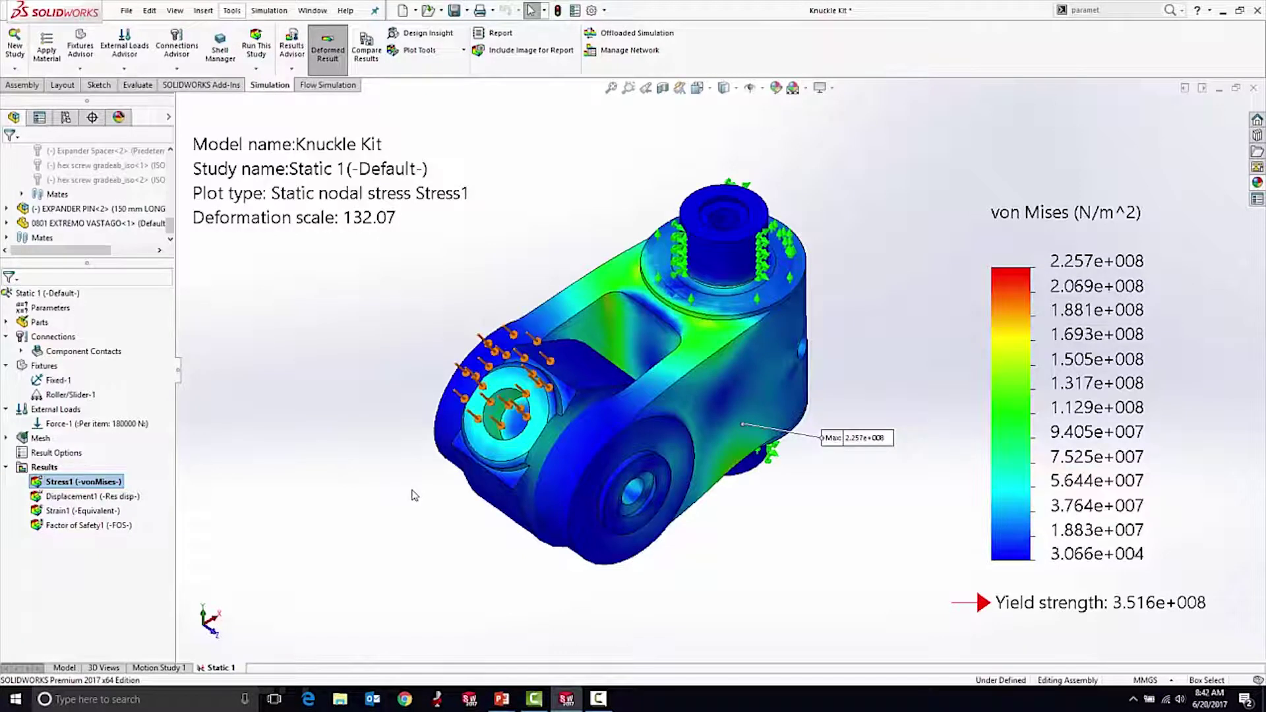
middle_click_drag(457, 568, 449, 557)
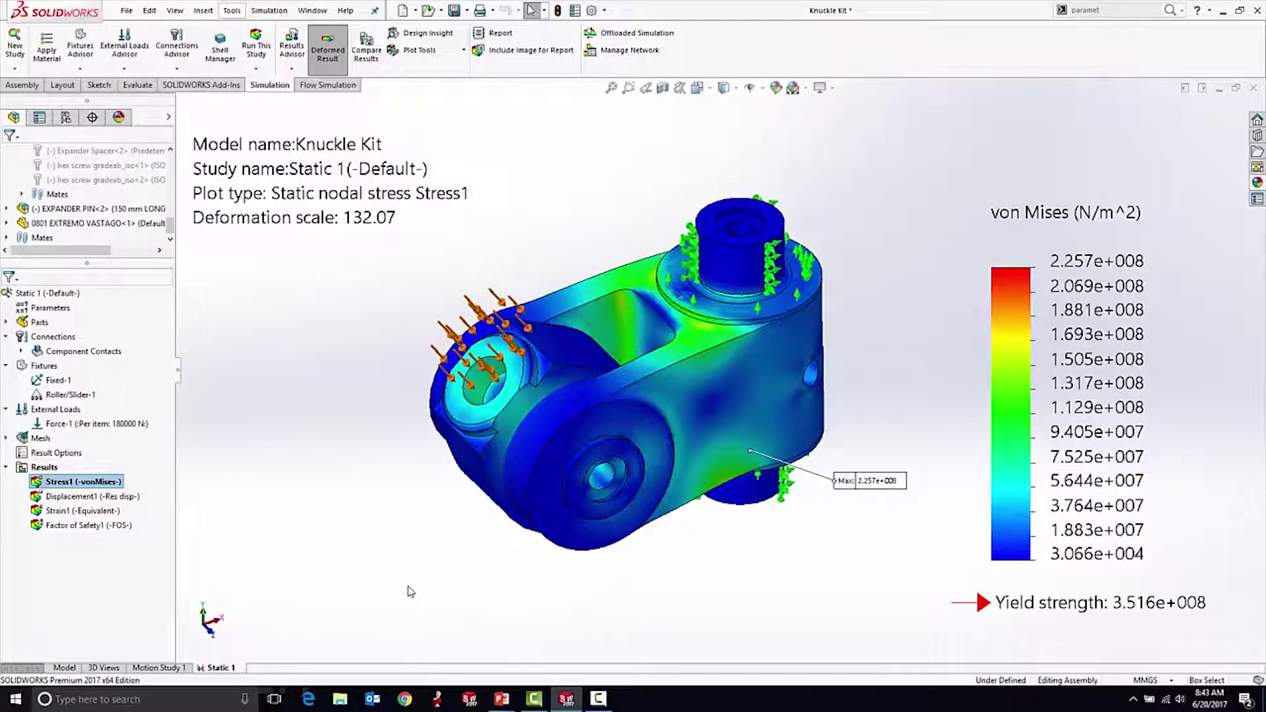
Set the radius of the fillet at the inner corner of the knuckle's slot to 20 mm in the model
left_click(64, 668)
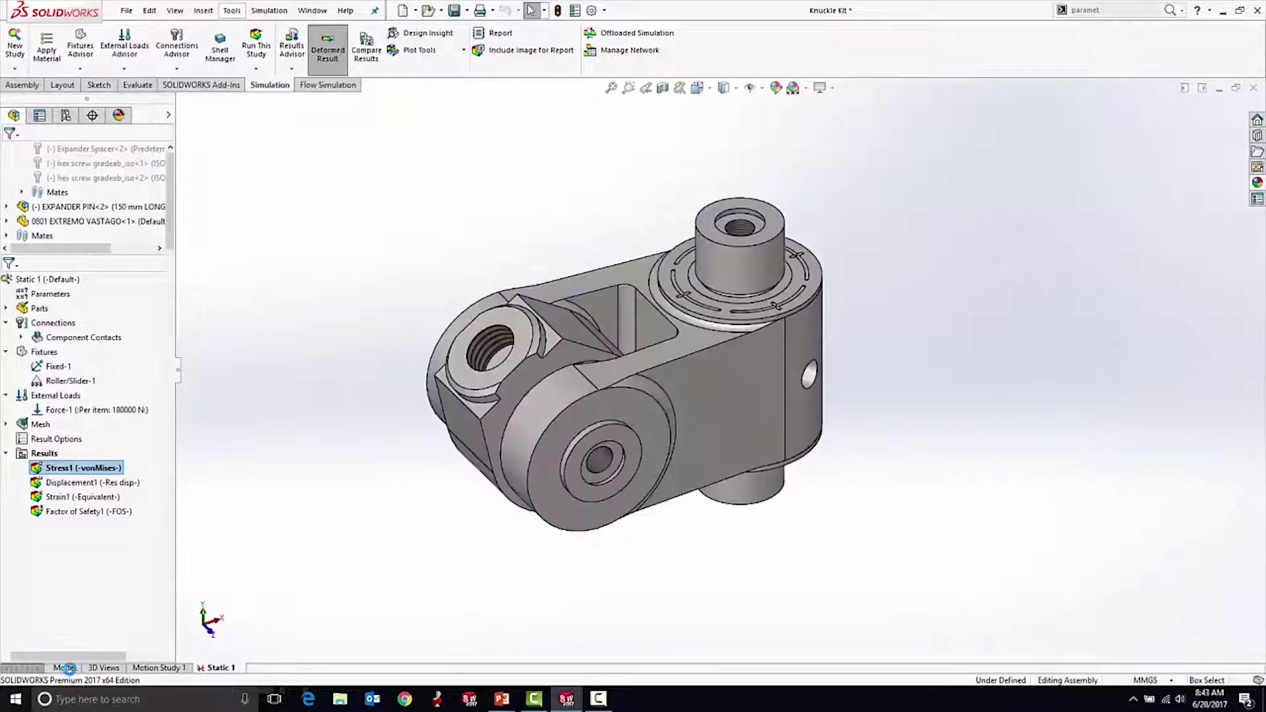
left_click(626, 308)
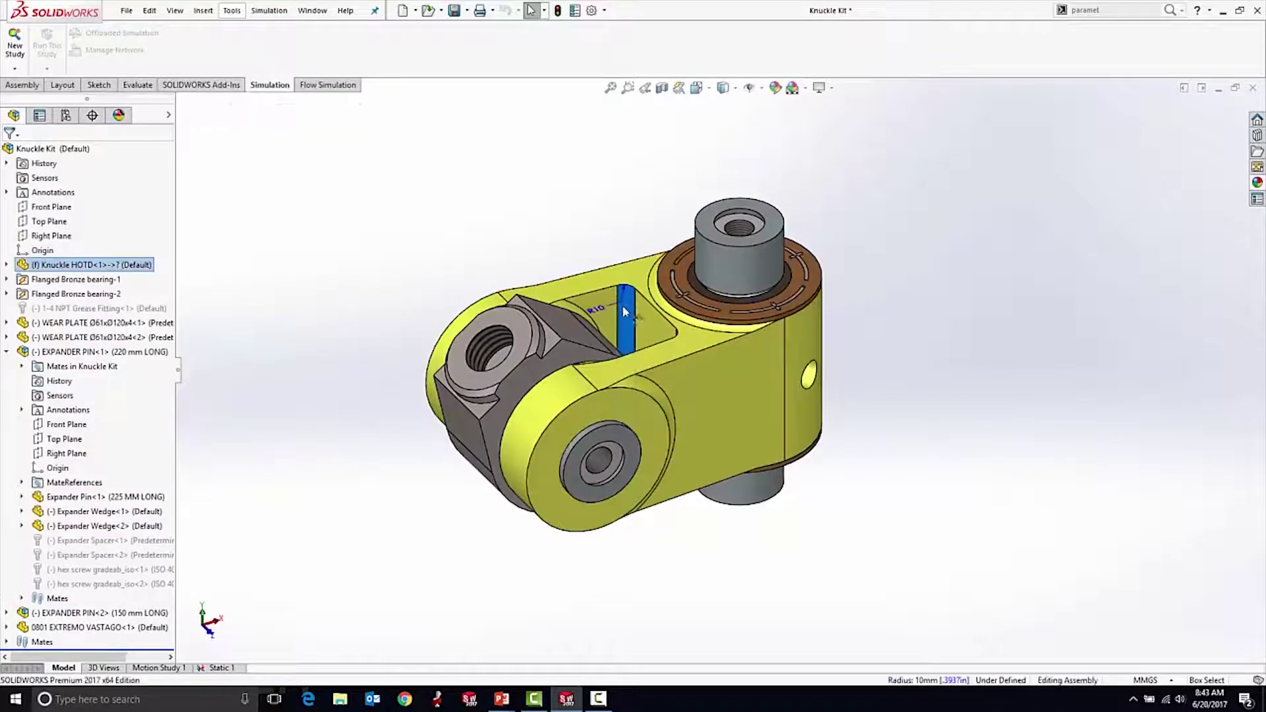
double_click(614, 323)
type("20")
key("Return")
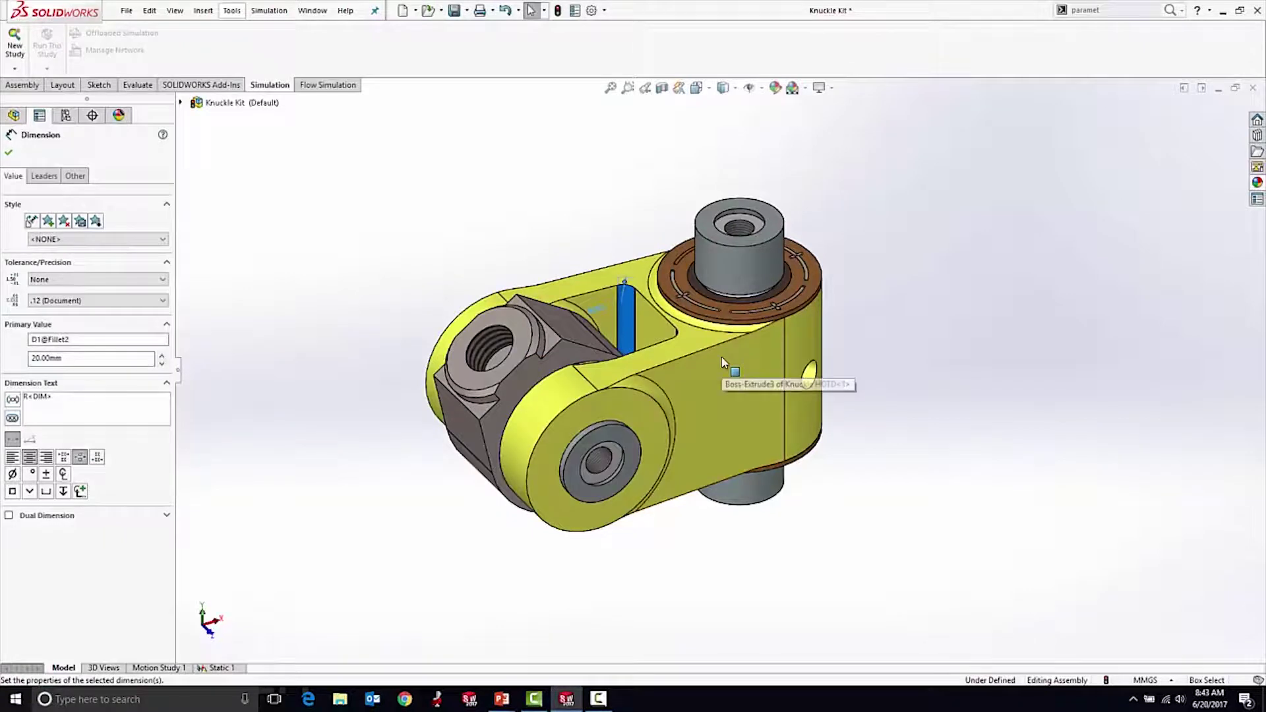
key("Escape")
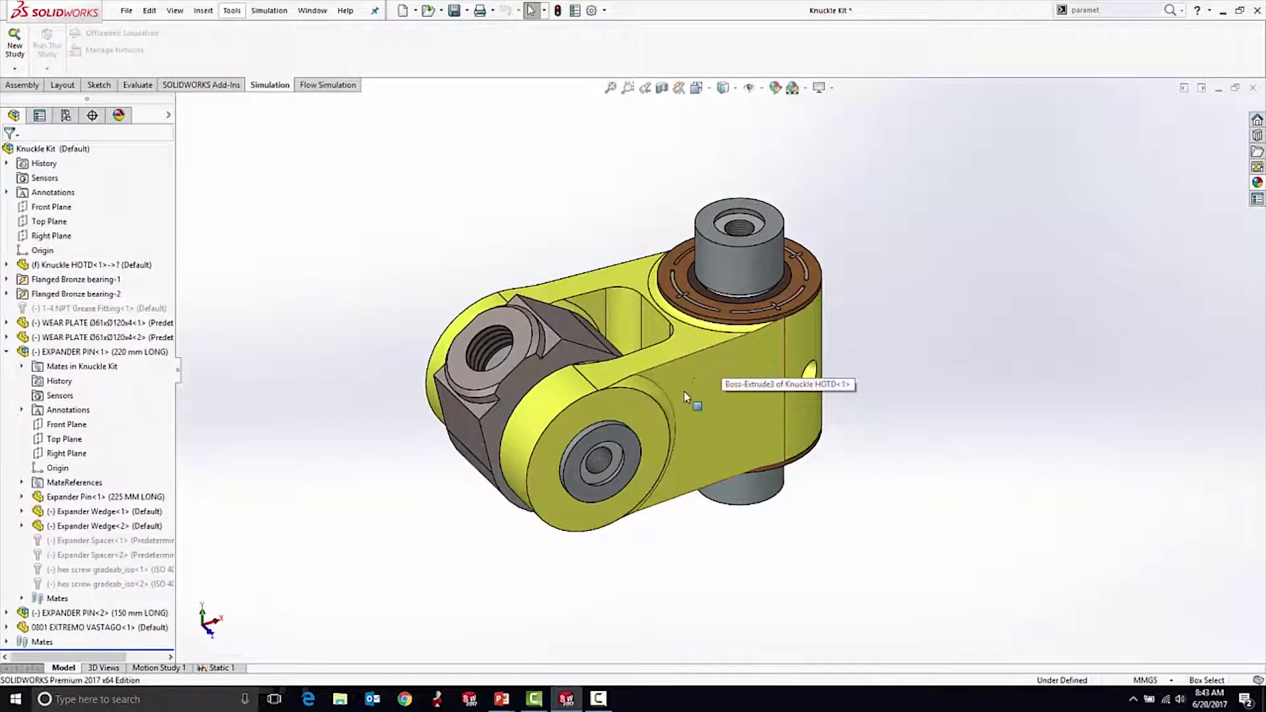
Rerun the Static 1 study with the modified knuckle and display its factor of safety plot
left_click(217, 668)
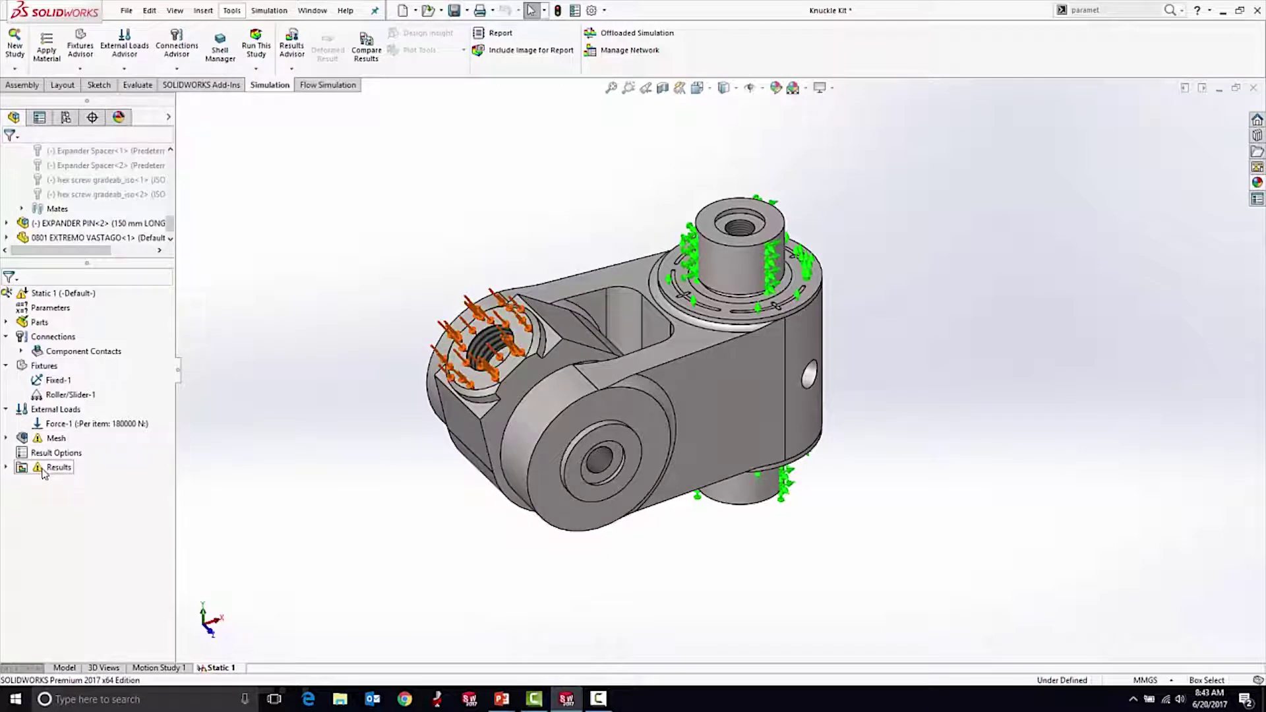
left_click(258, 52)
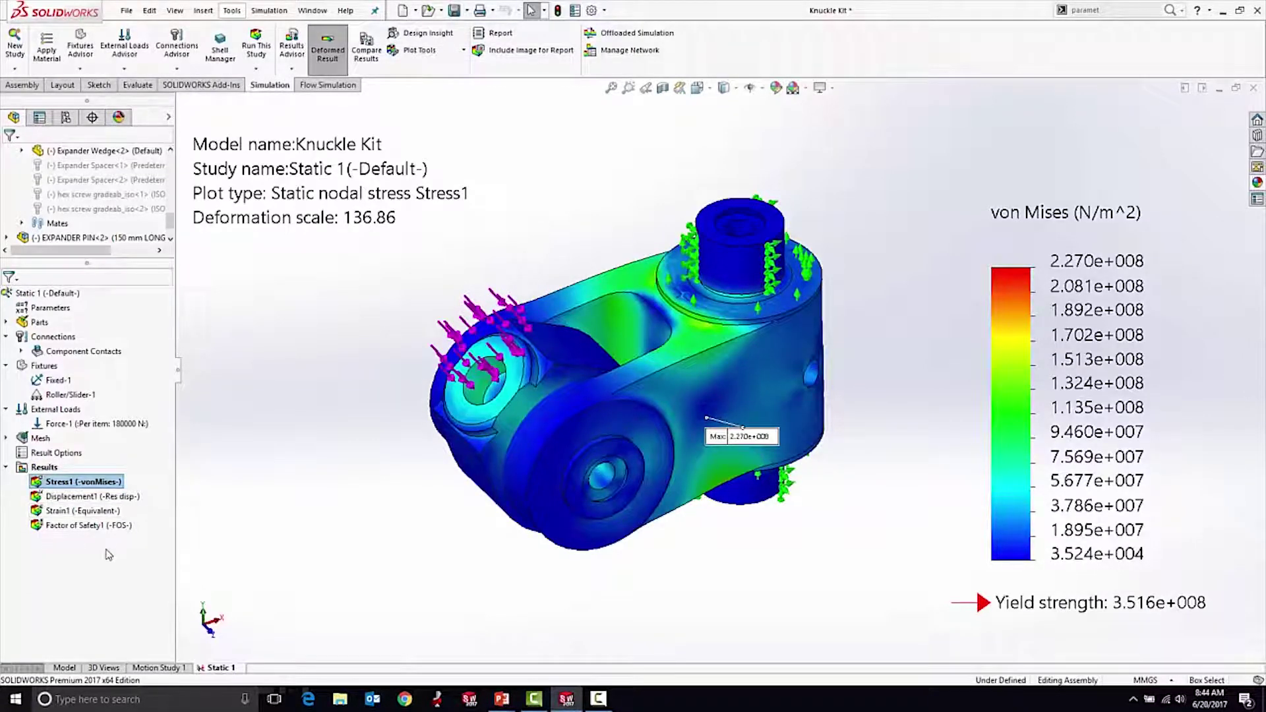
left_click(82, 525)
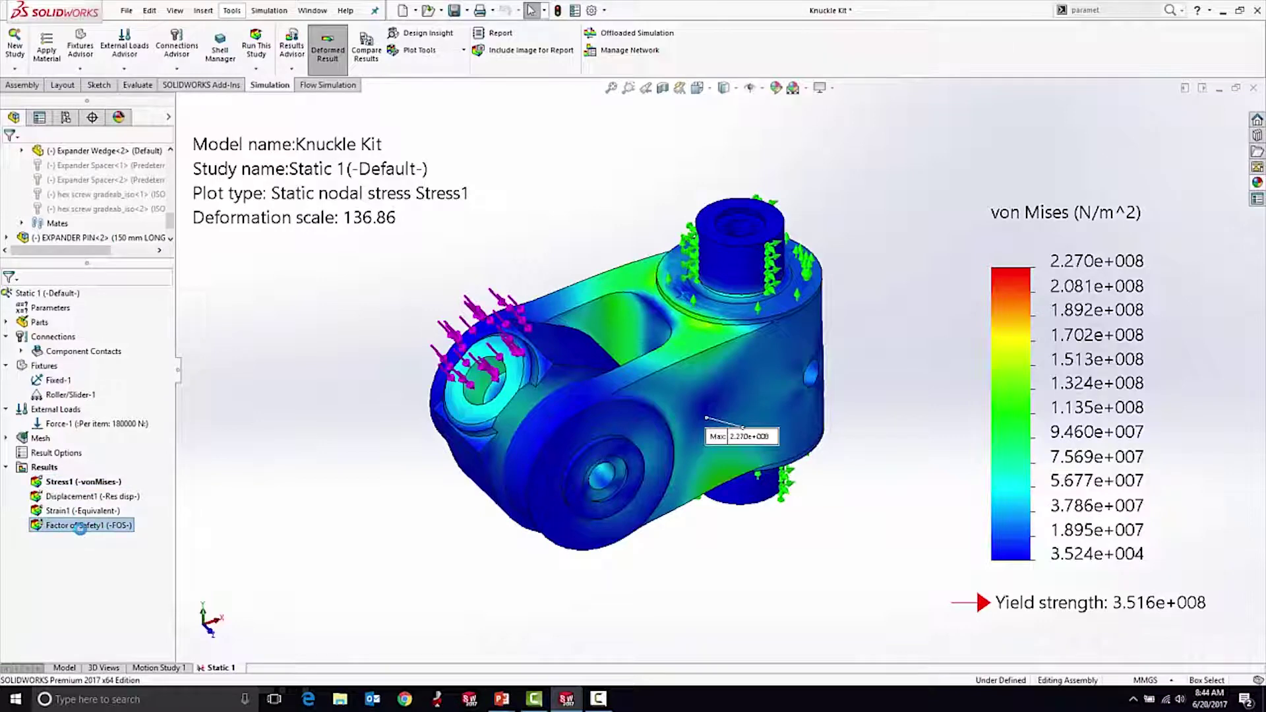
double_click(80, 526)
middle_click_drag(725, 575, 637, 534)
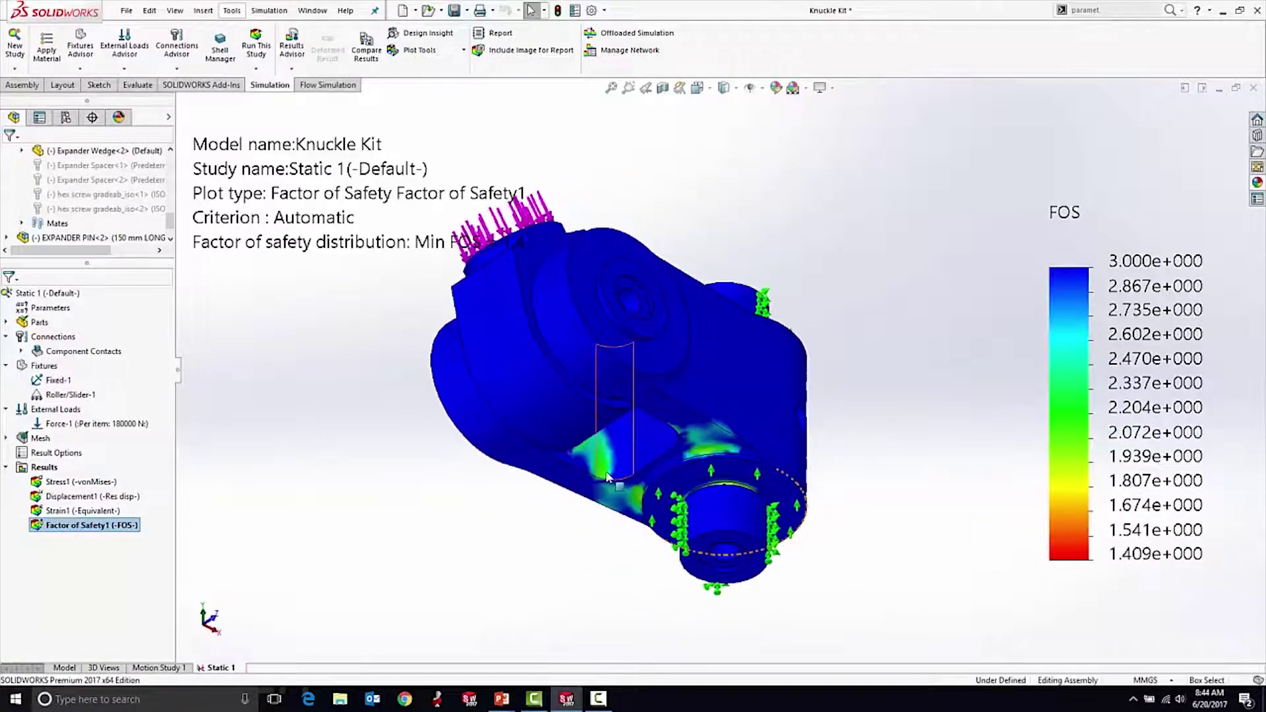
Display the von Mises stress plot of the rerun study and examine the stresses around the knuckle's slot
left_click(86, 482)
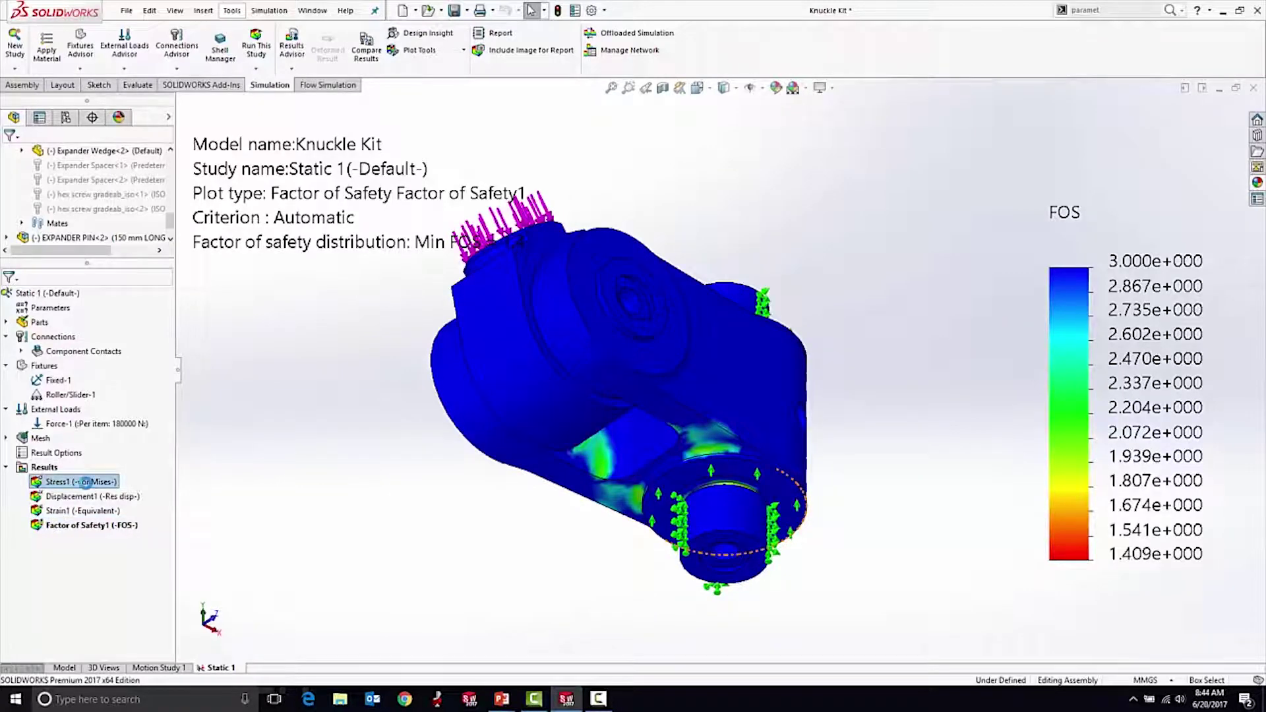
double_click(85, 482)
middle_click_drag(758, 299, 748, 602)
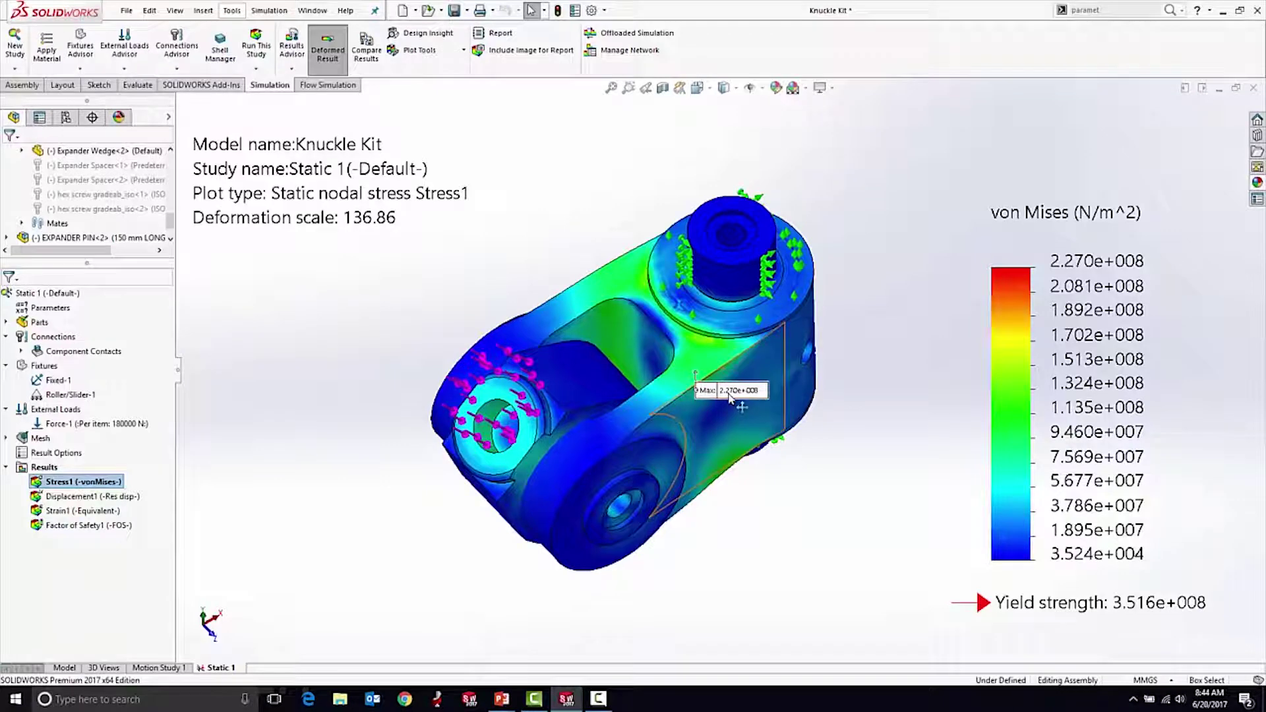
key("ctrl+1")
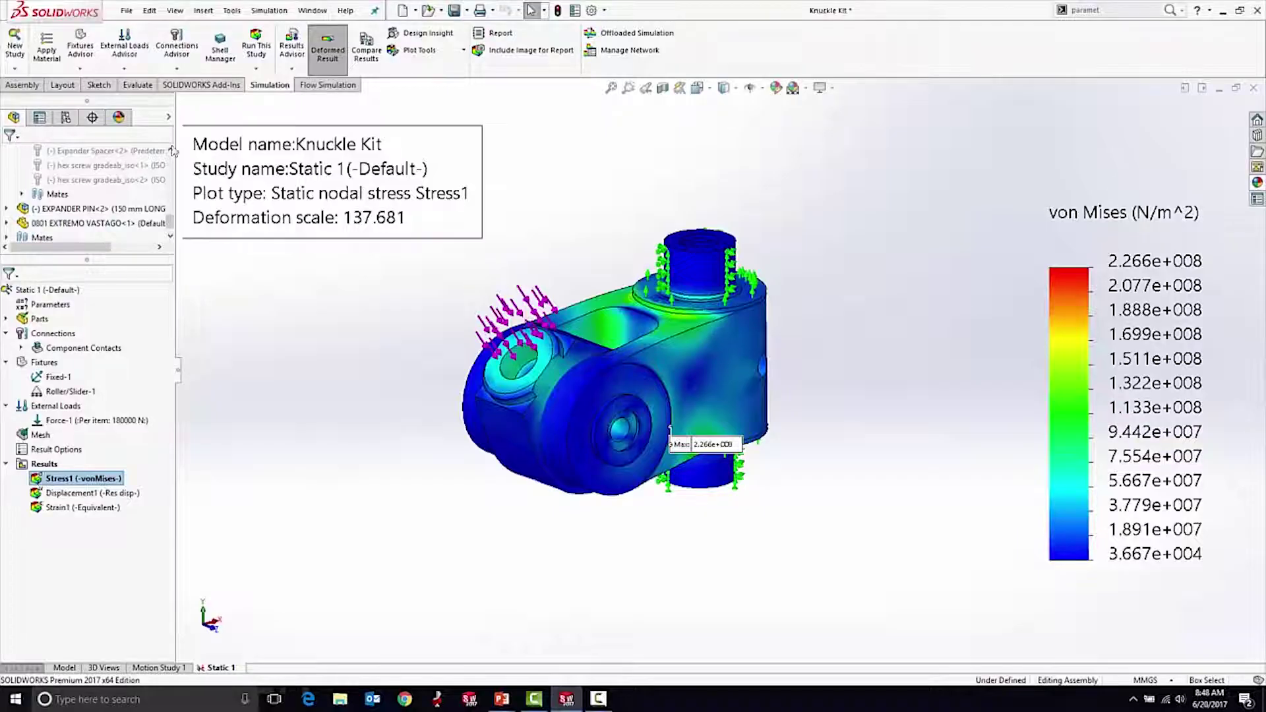
Create a new study of type Design Study for the knuckle assembly
left_click(14, 46)
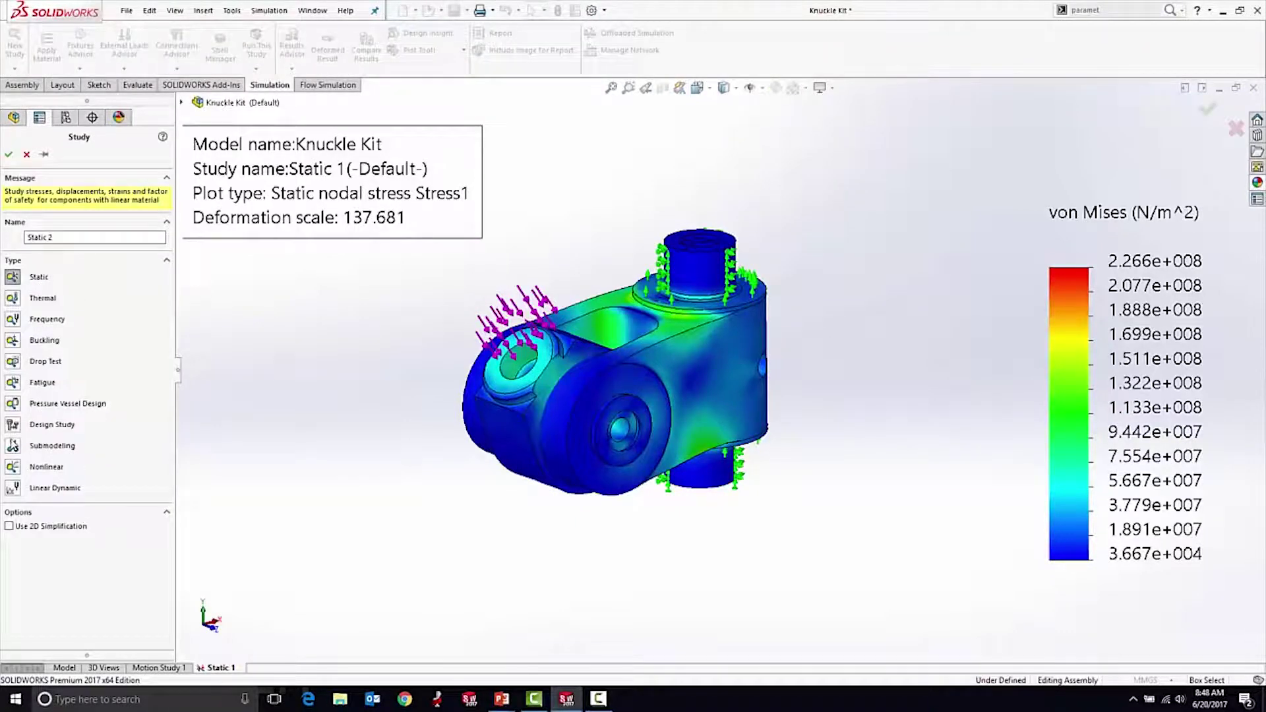
left_click(12, 427)
left_click(9, 154)
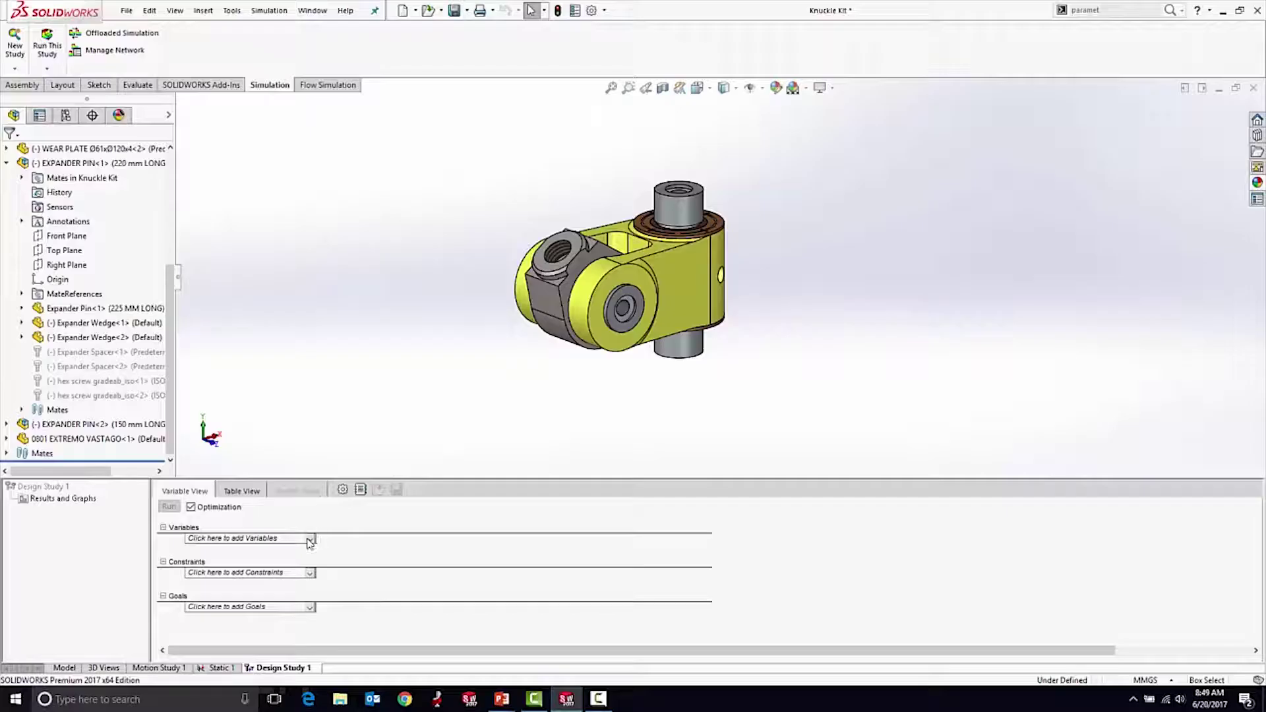
Add the parameters Arm Thickness and Radius as variables of the design study
left_click(308, 539)
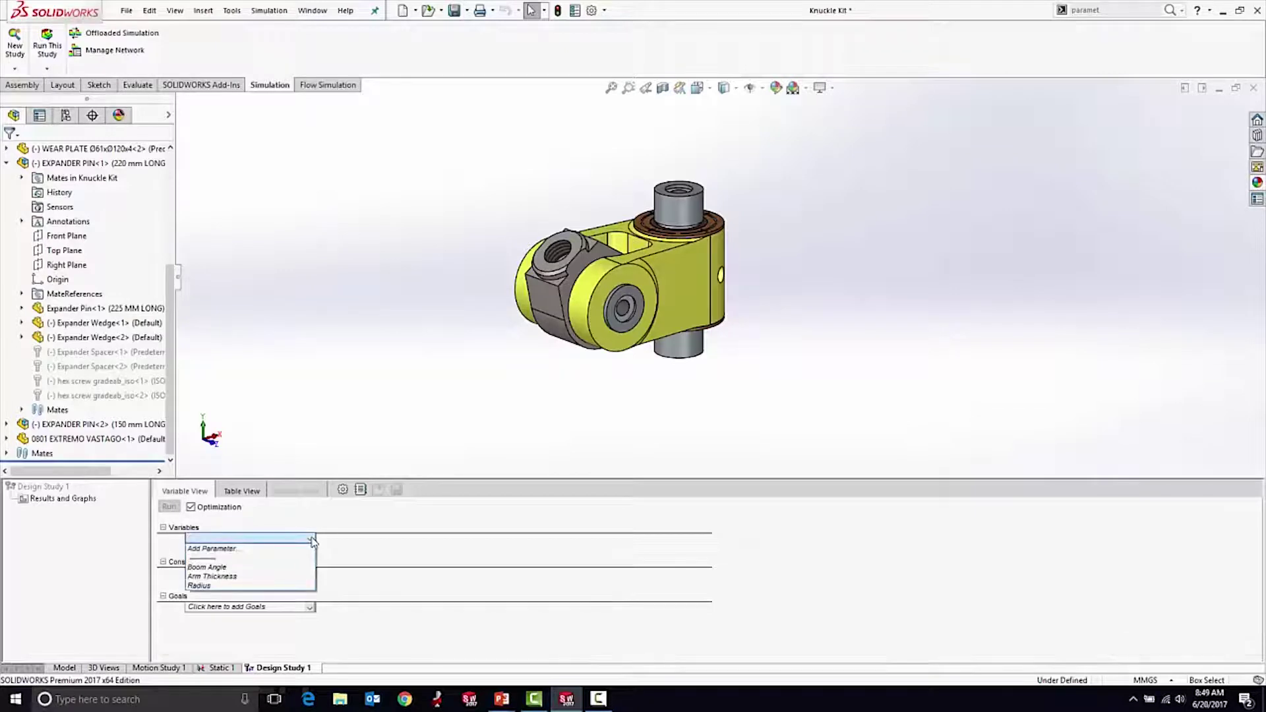
left_click(261, 578)
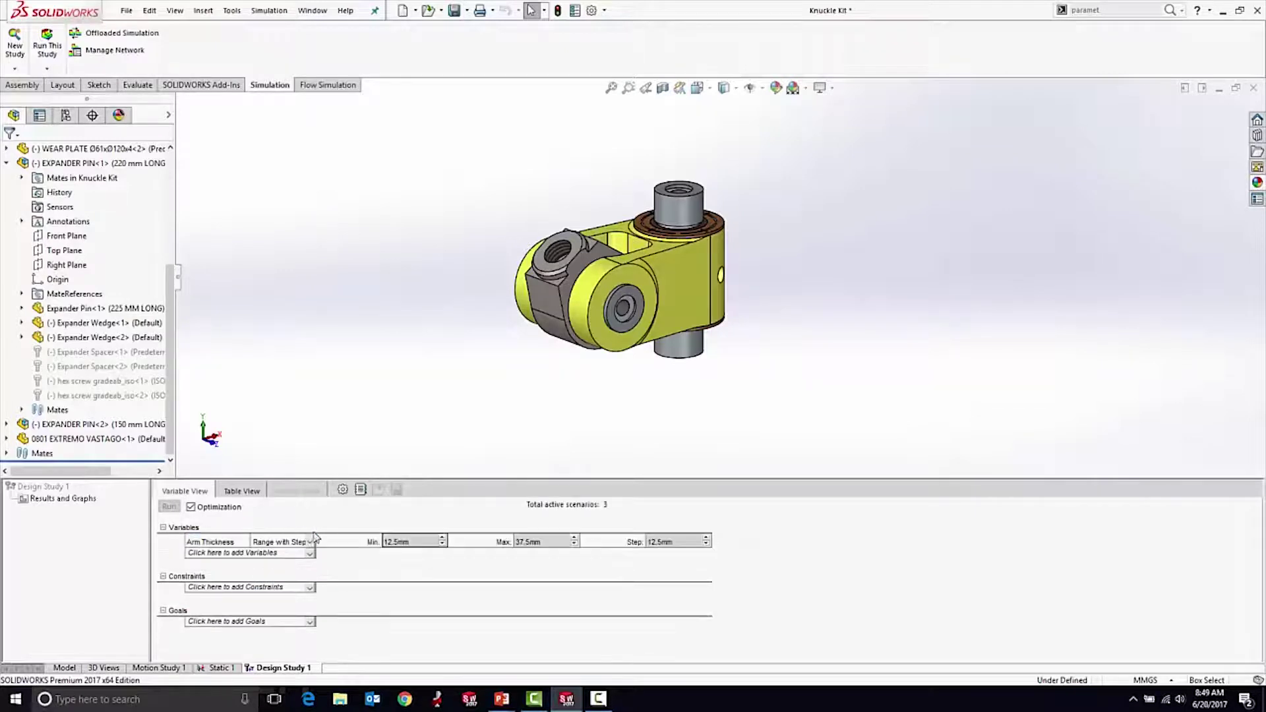
left_click(285, 554)
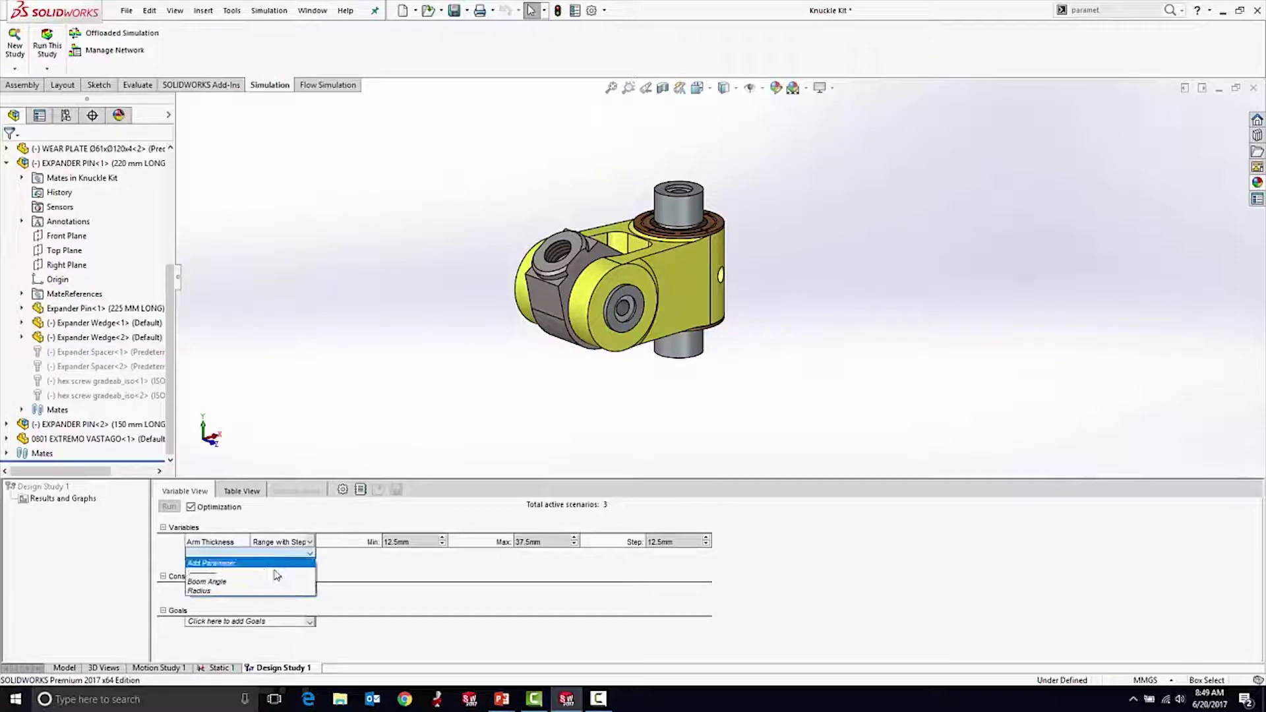
left_click(255, 591)
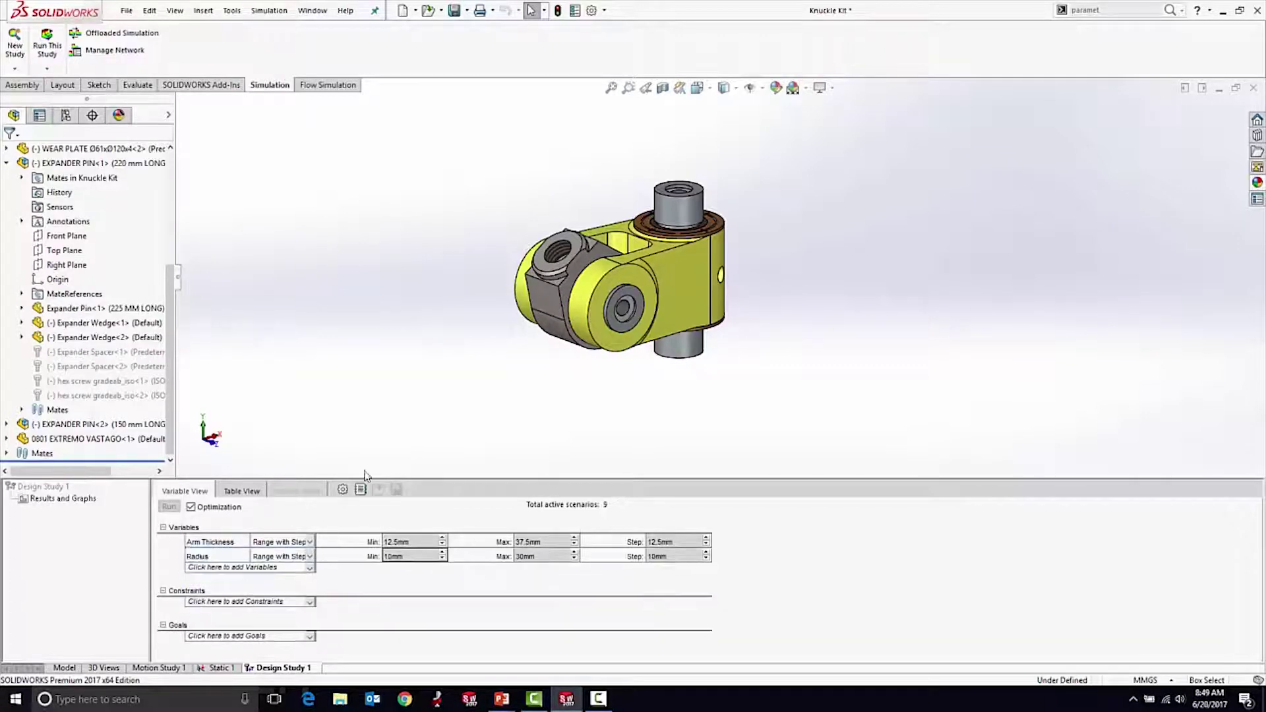
Change both the Arm Thickness and Radius variables to the Range type
left_click(300, 542)
left_click(299, 571)
left_click(310, 556)
left_click(294, 588)
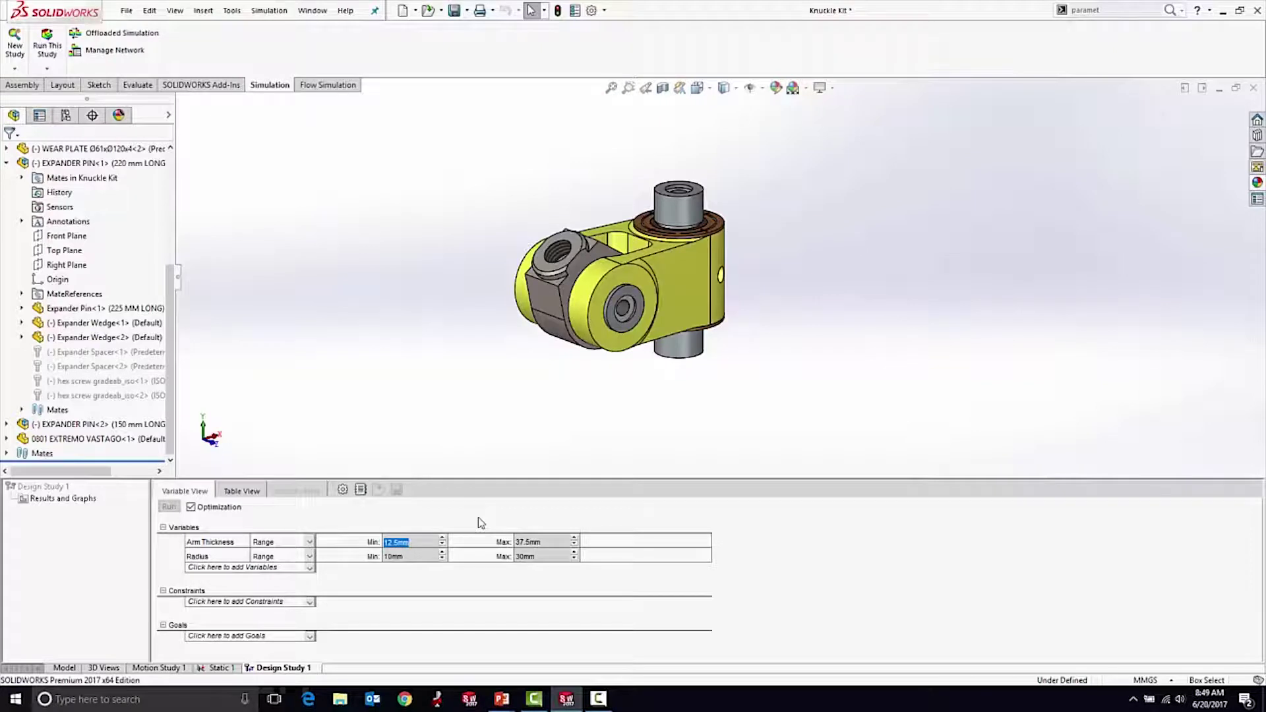
Set the Arm Thickness variable's range to a minimum of 20 mm and a maximum of 30 mm
left_click(410, 543)
key("BackSpace")
key("BackSpace")
key("BackSpace")
key("BackSpace")
key("BackSpace")
key("BackSpace")
type("20")
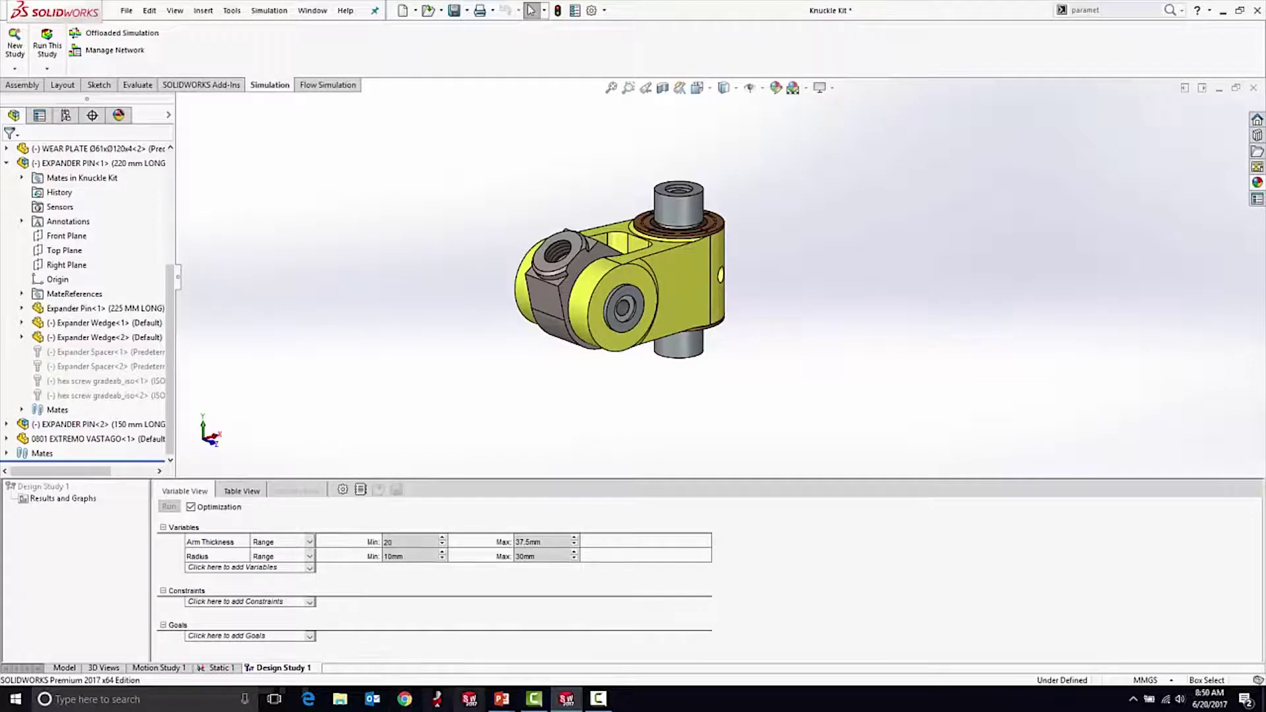
left_click(517, 542)
type("30")
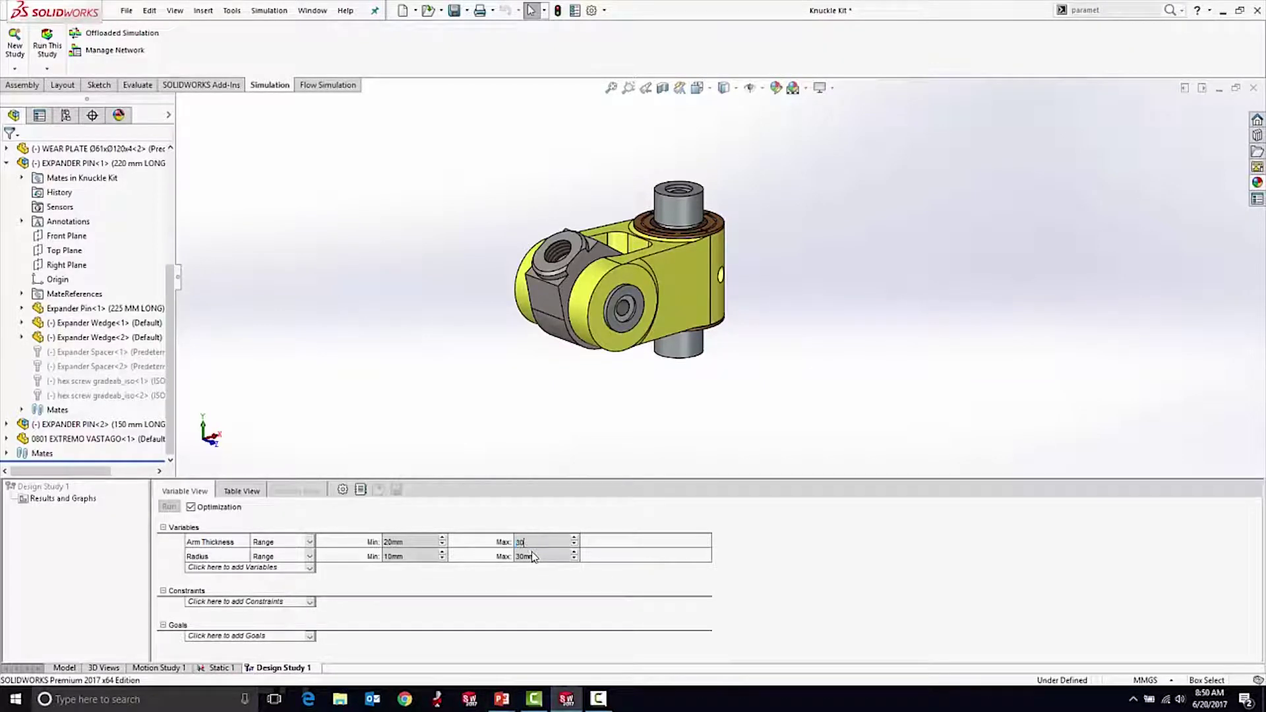
left_click(535, 567)
Add a constraint from a new Simulation Data sensor that tracks the Factor of Safety at Model Min across all steps
left_click(309, 603)
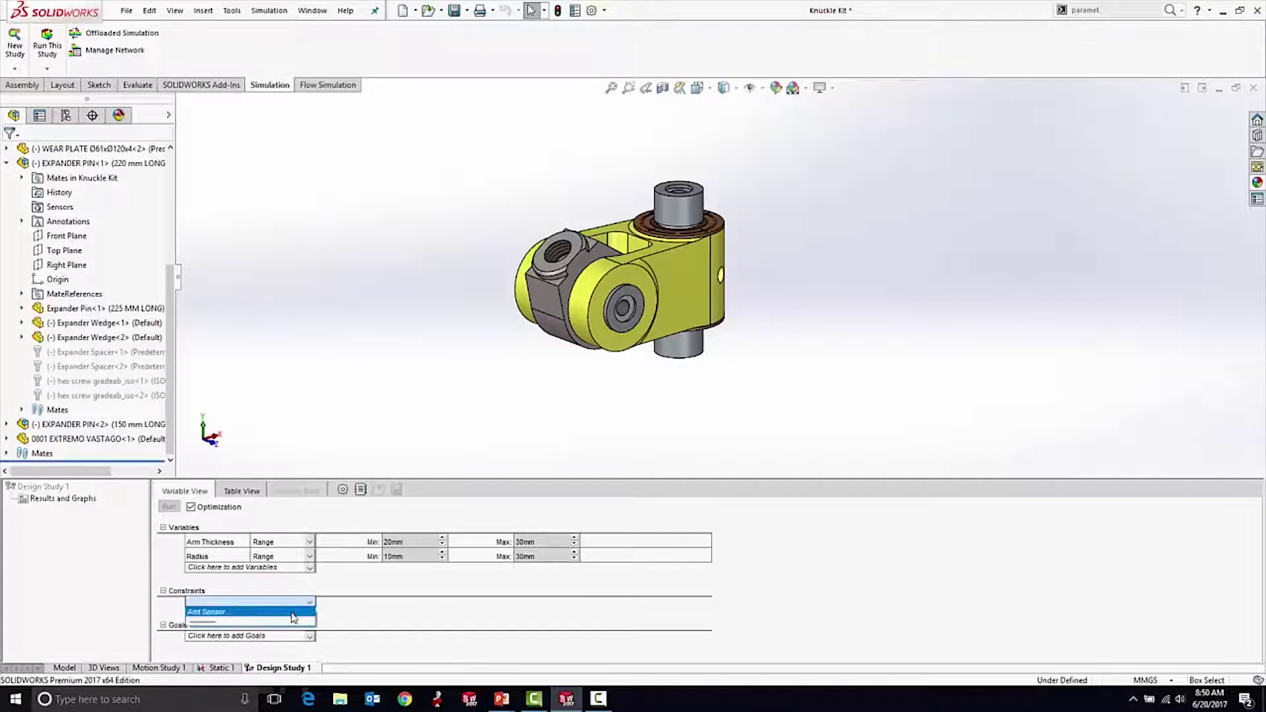
left_click(307, 611)
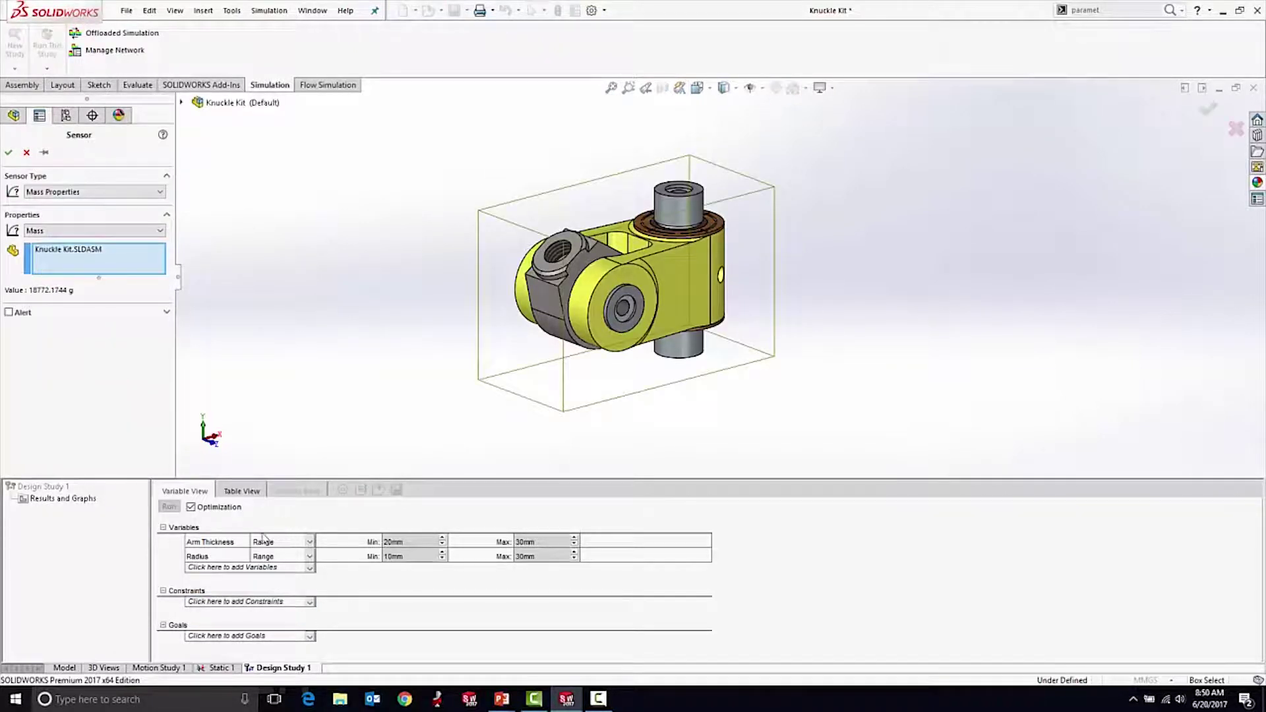
left_click(99, 192)
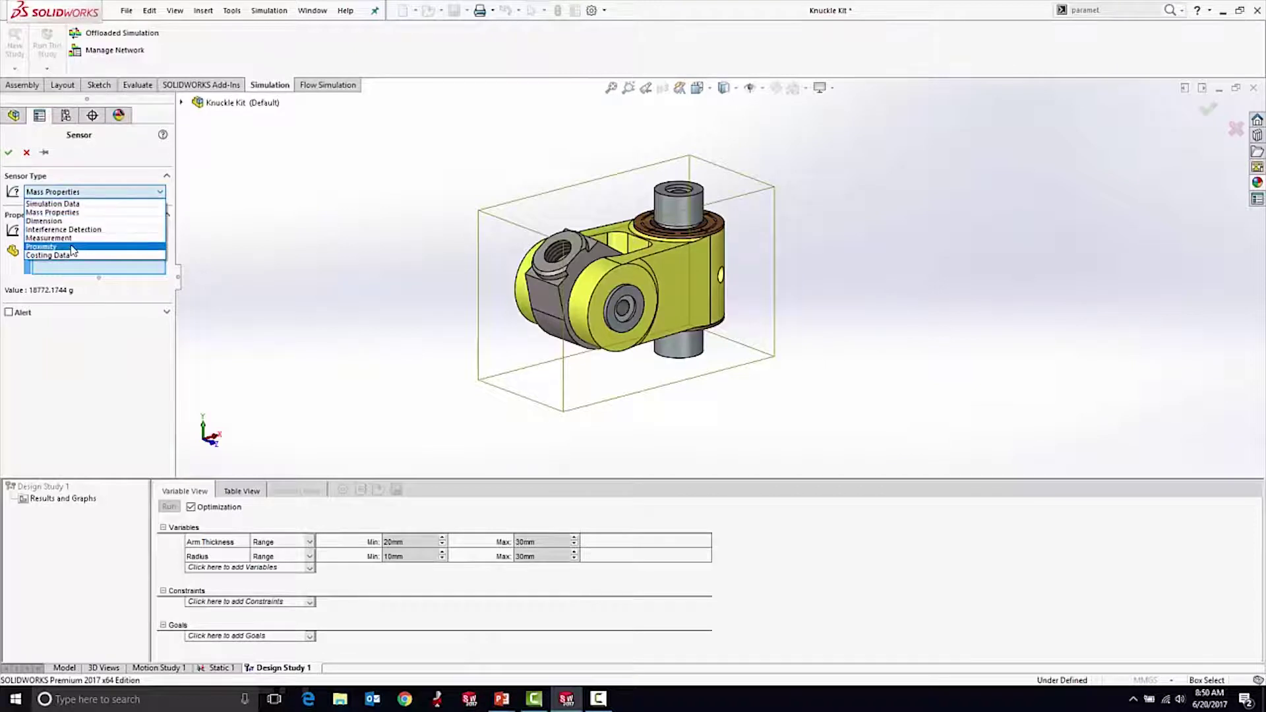
left_click(72, 204)
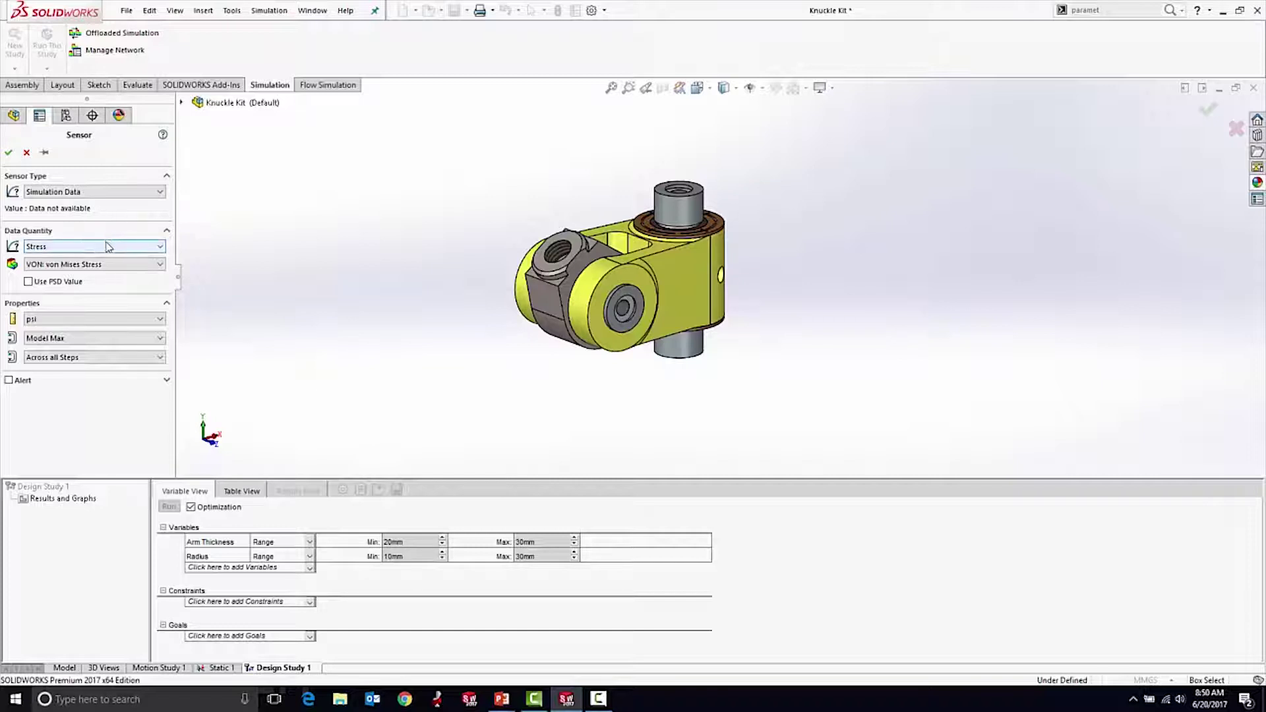
left_click(97, 249)
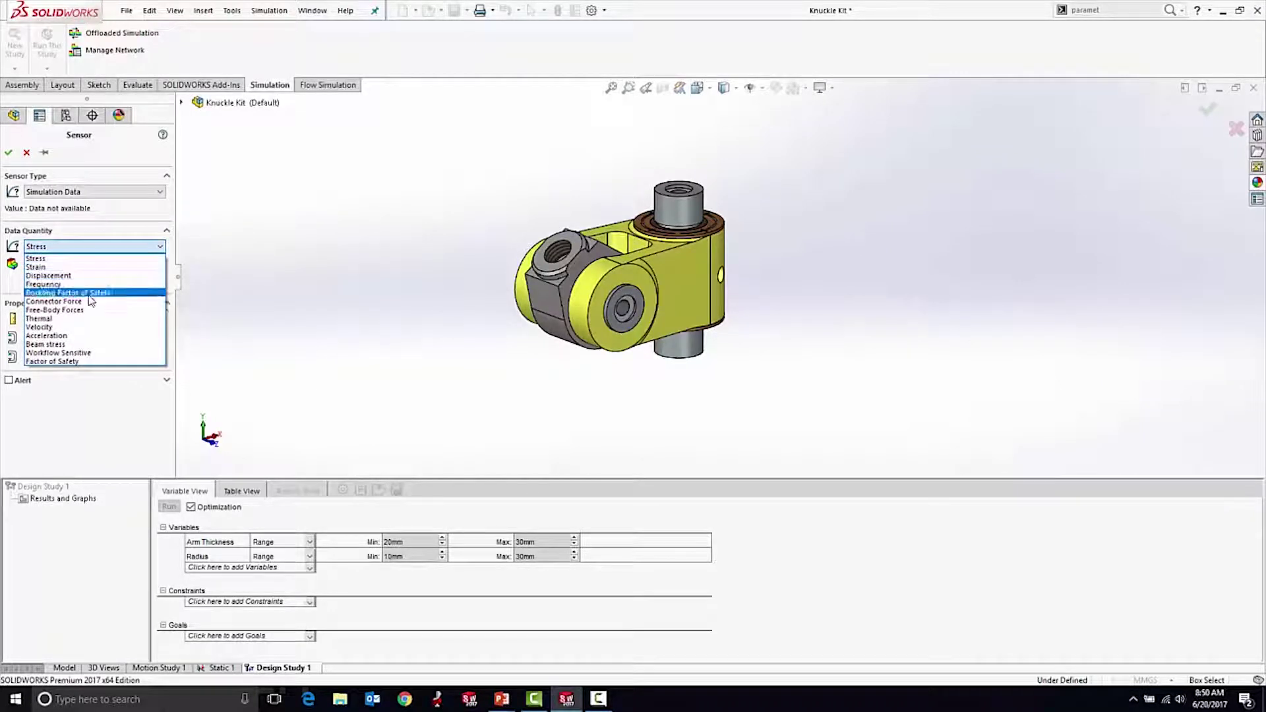
left_click(65, 362)
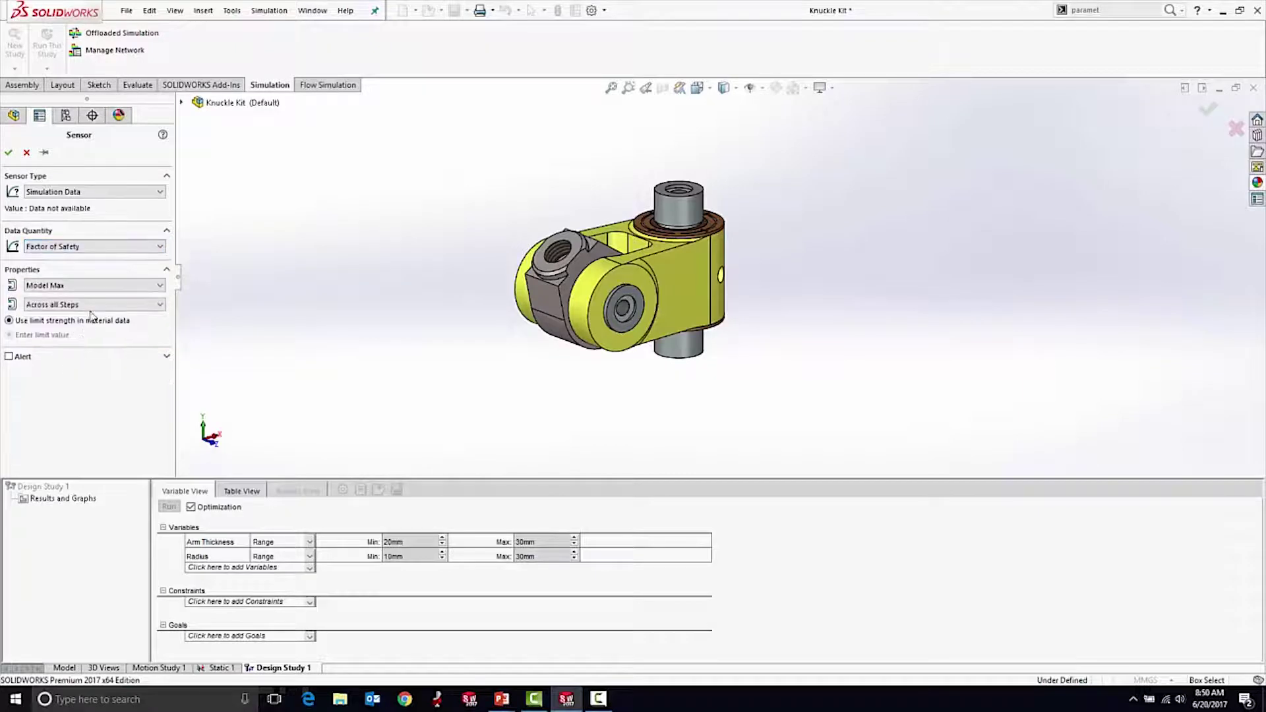
left_click(82, 285)
left_click(68, 307)
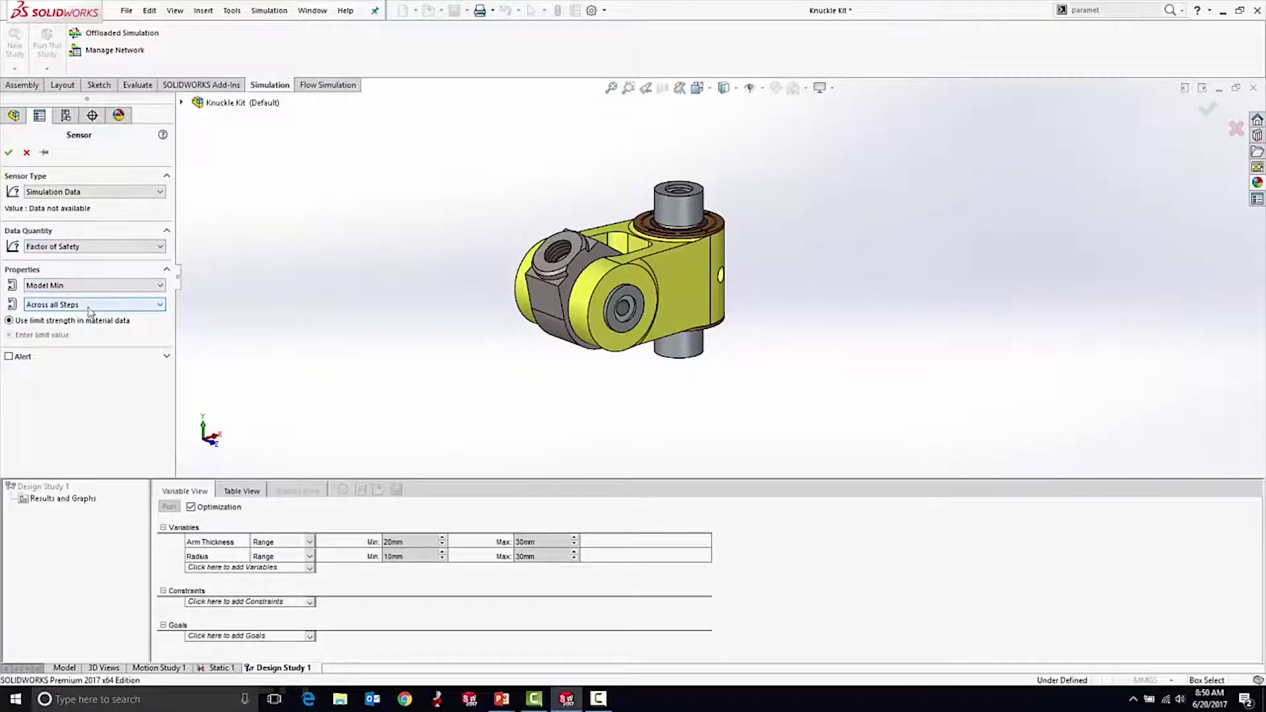
left_click(9, 153)
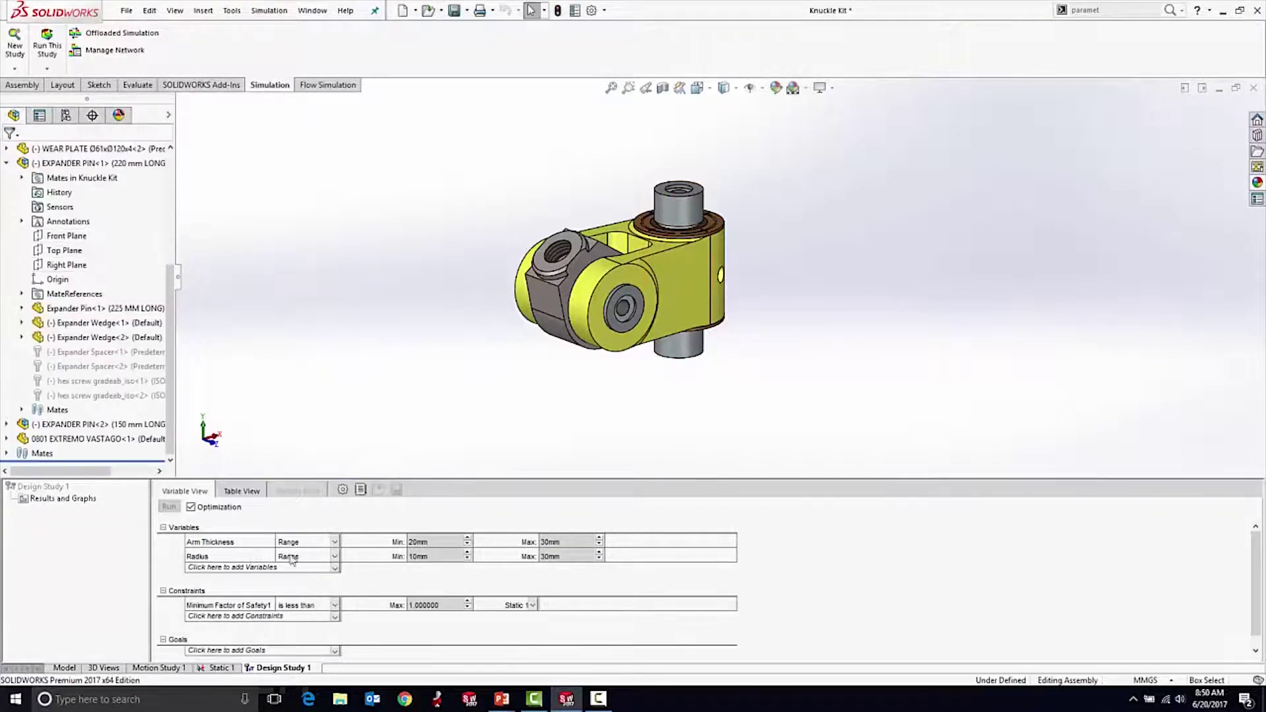
Require the minimum factor of safety constraint to be greater than 1.5
left_click(334, 605)
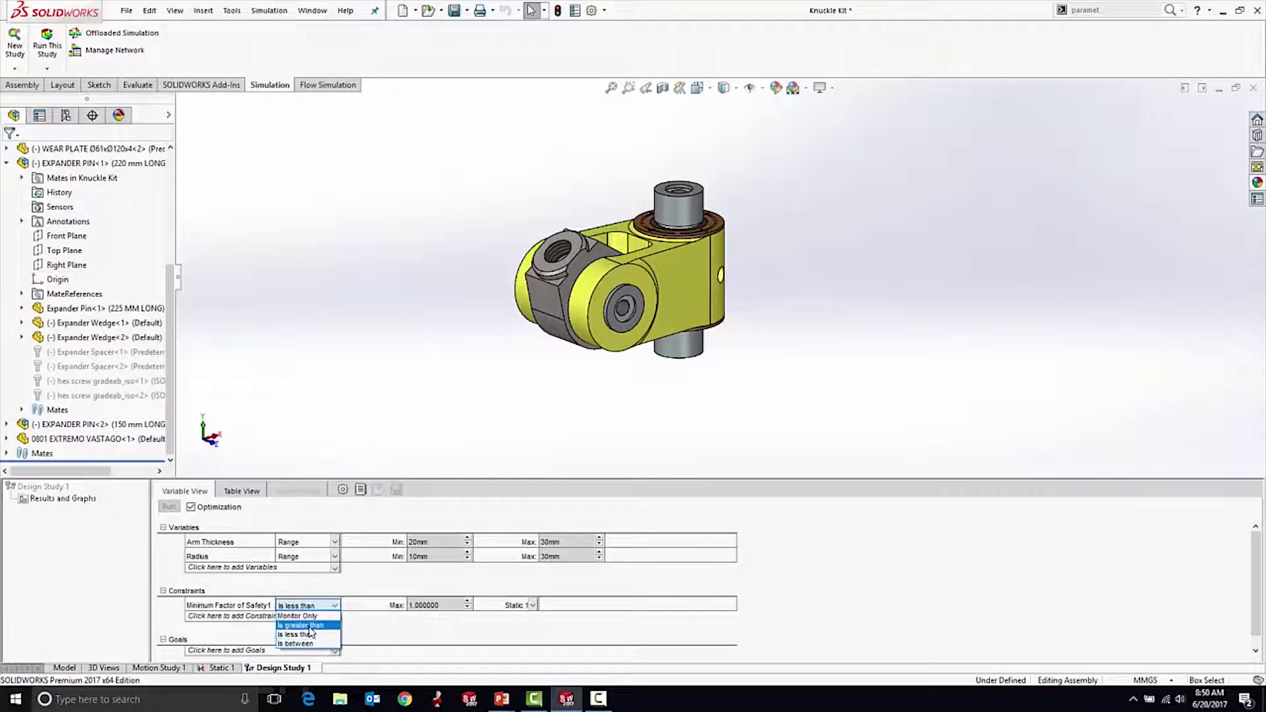
left_click(307, 624)
double_click(418, 604)
type("1.5")
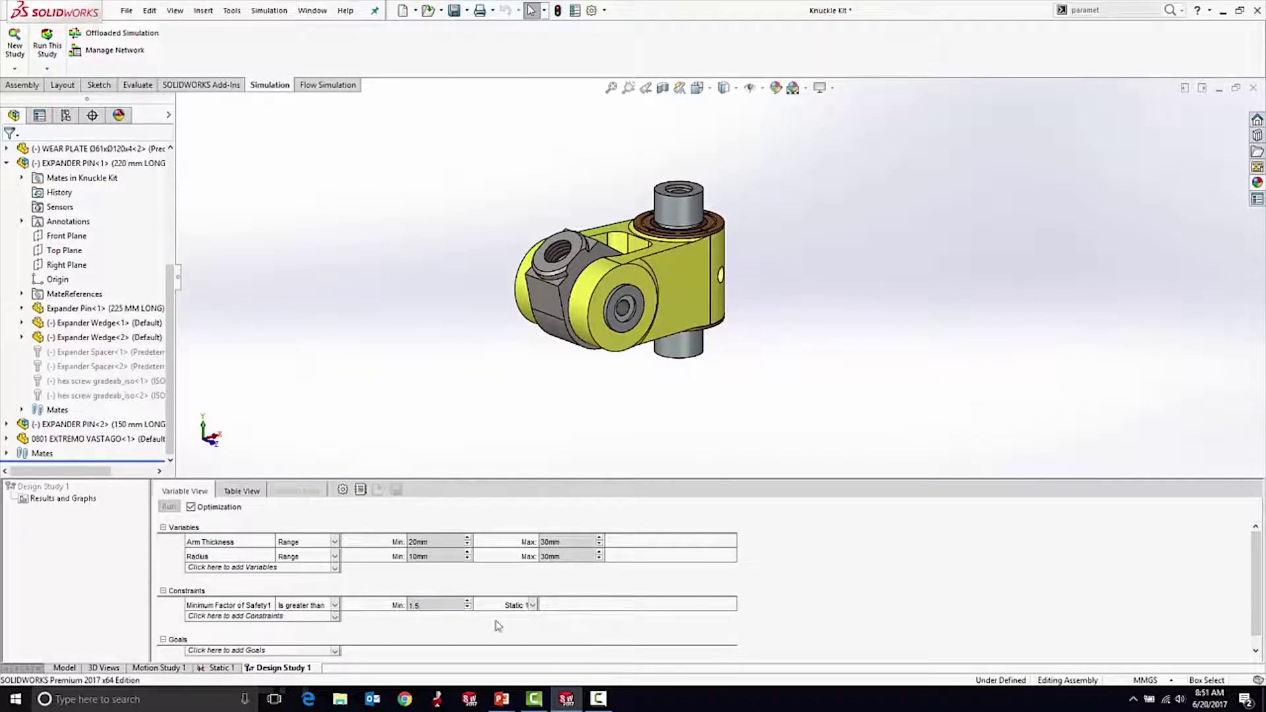
left_click(321, 617)
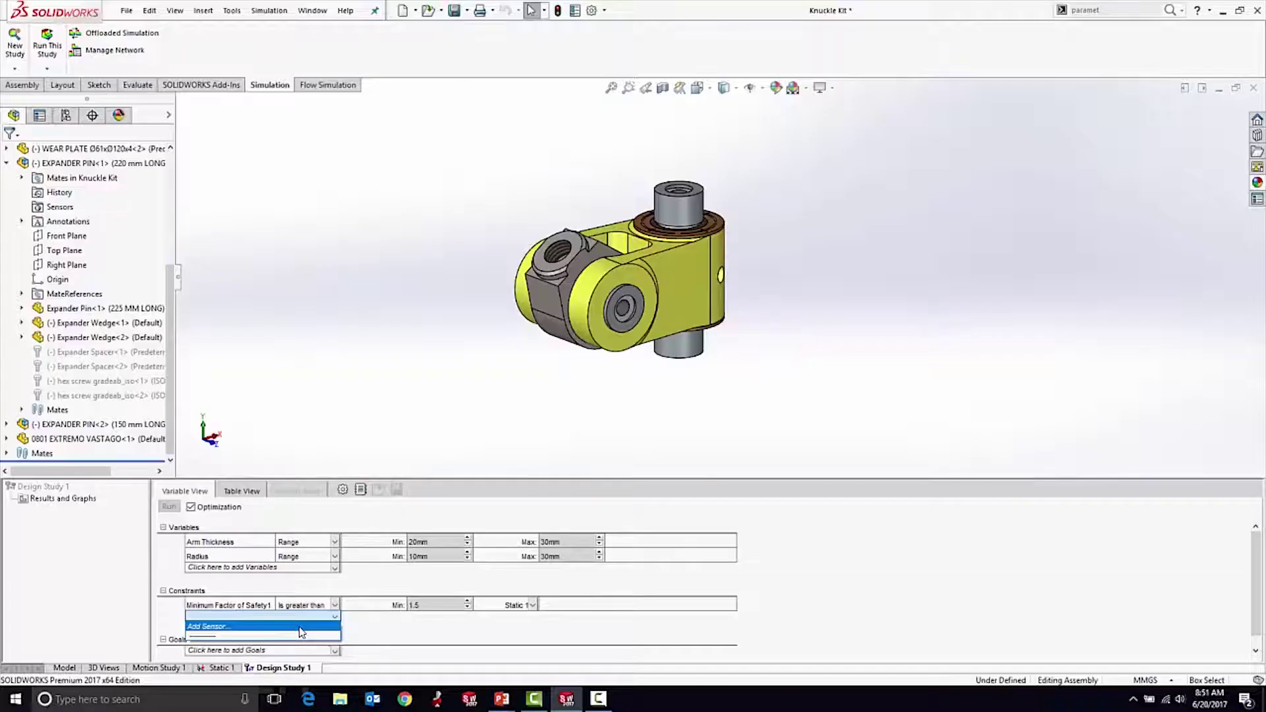
left_click(283, 628)
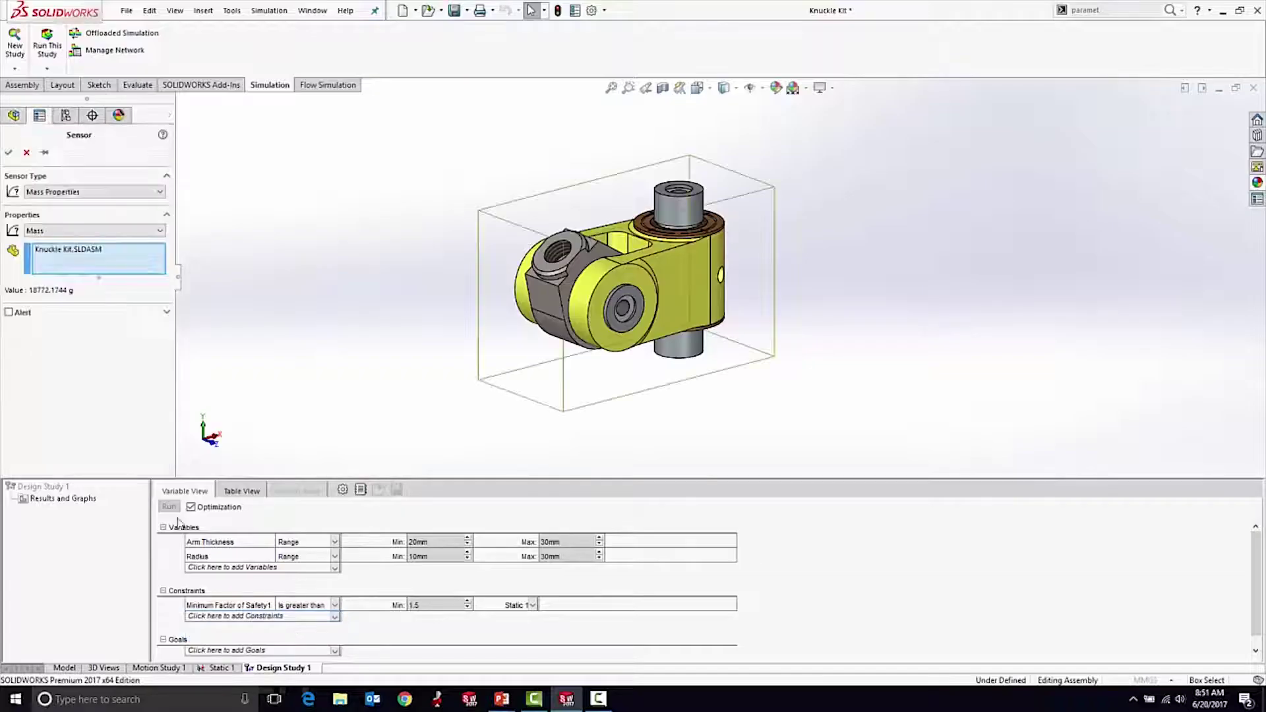
left_click(57, 193)
left_click(66, 206)
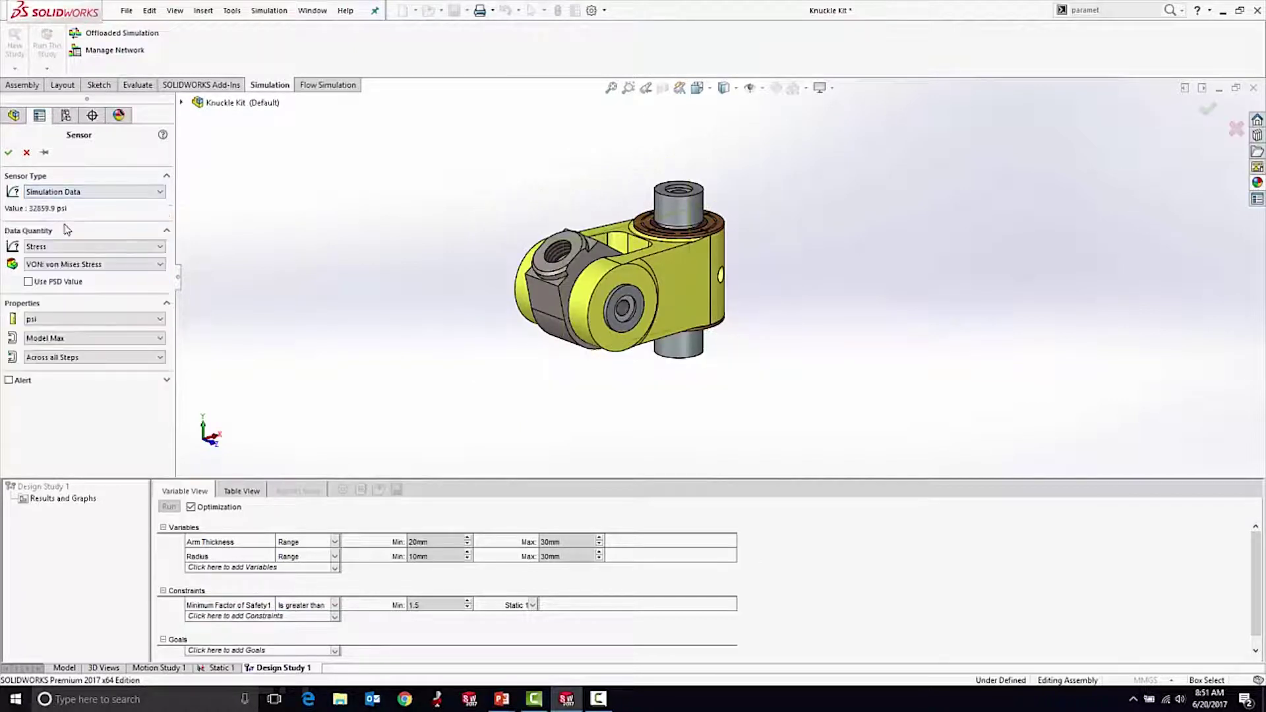
left_click(60, 245)
left_click(65, 265)
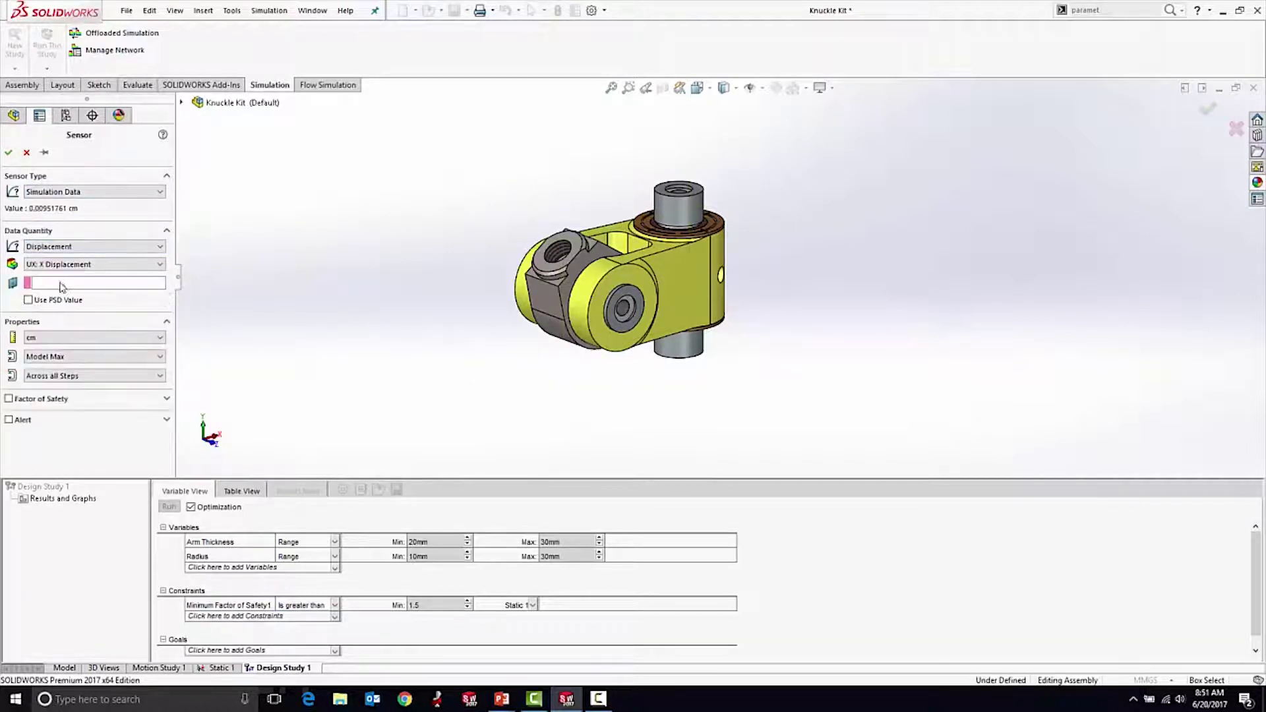
left_click(66, 266)
left_click(73, 304)
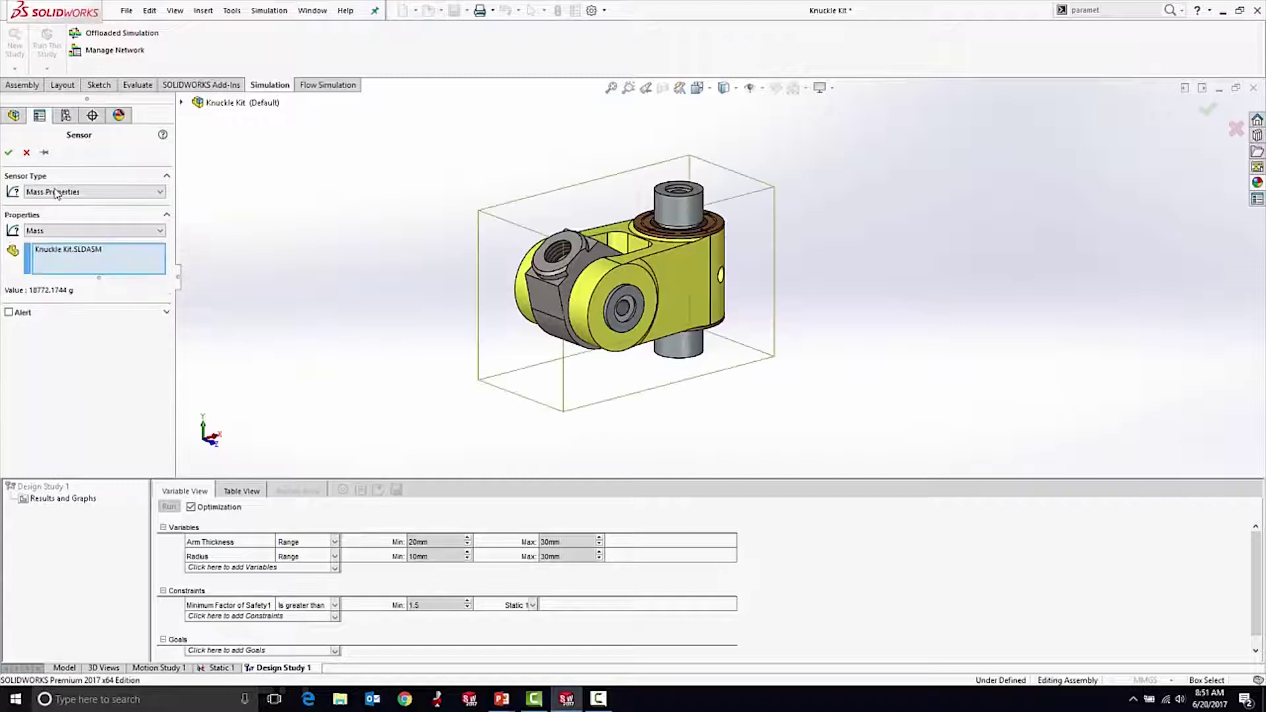
Define the new constraint sensor as Simulation Data tracking the resultant displacement (URES) and accept it
left_click(57, 192)
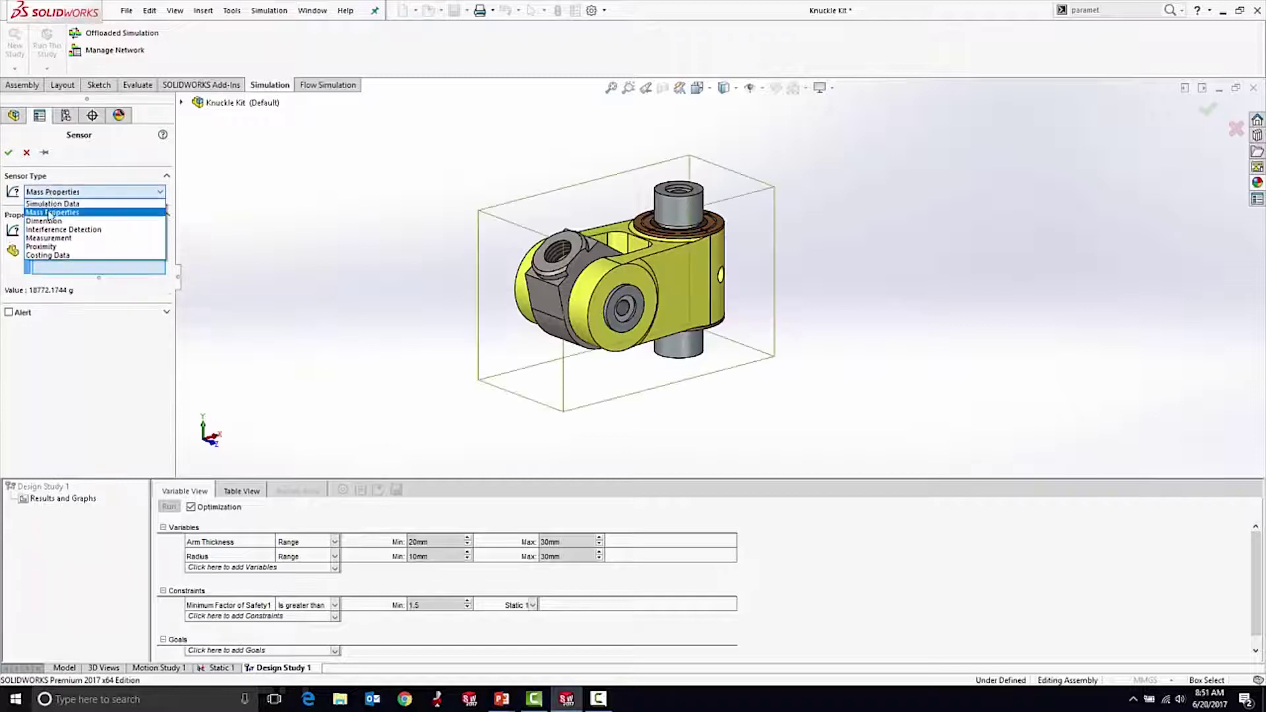
left_click(53, 204)
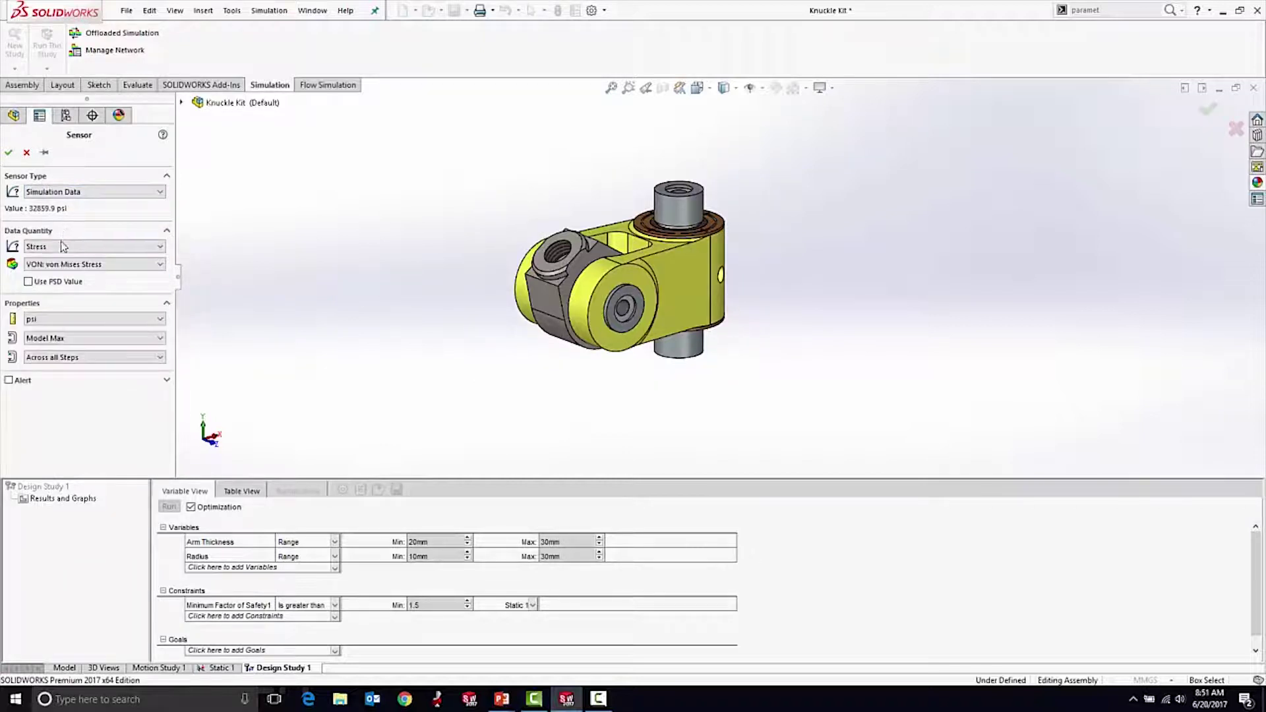
left_click(63, 244)
left_click(53, 277)
left_click(66, 265)
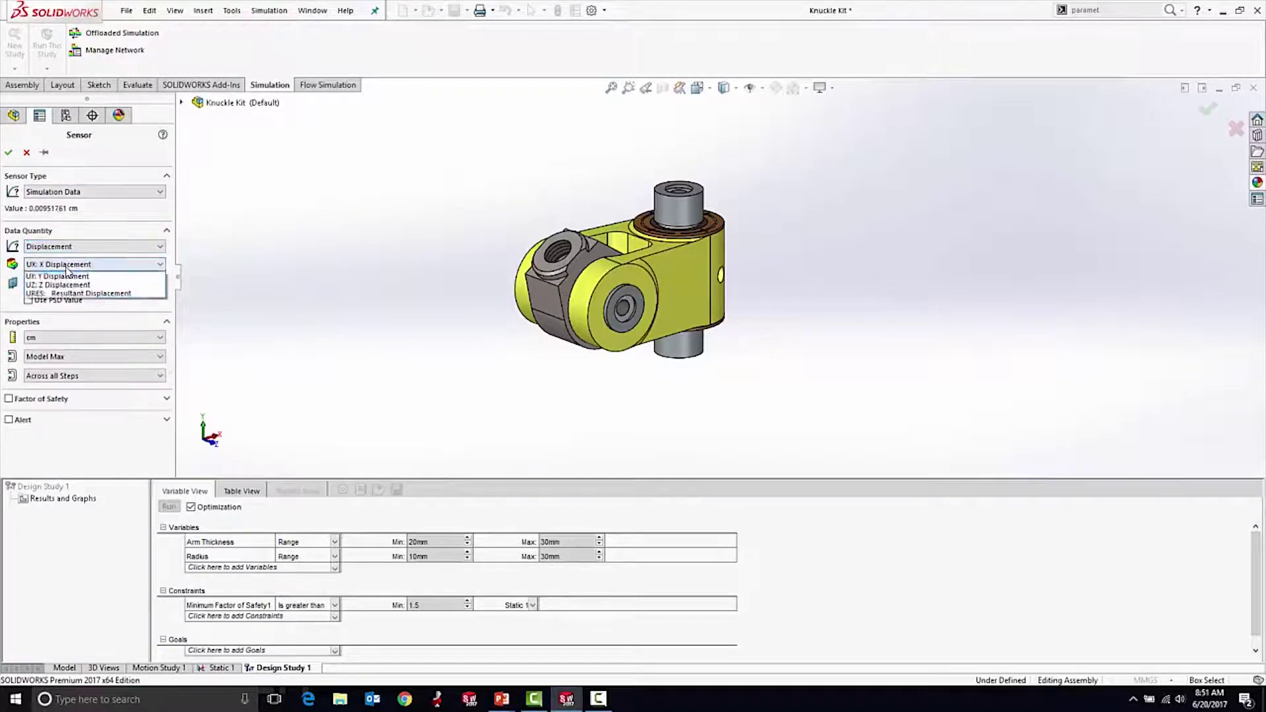
left_click(66, 300)
left_click(9, 152)
Open the displacement constraint's limit value for editing
left_click(436, 621)
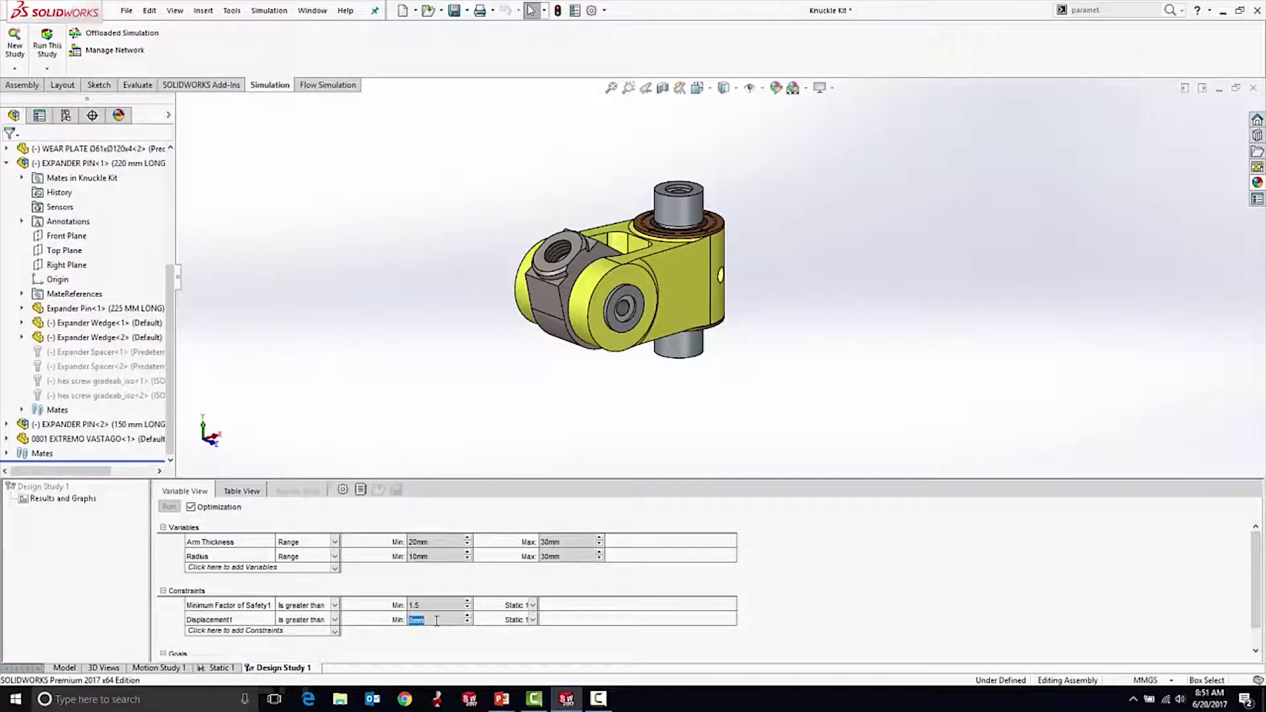